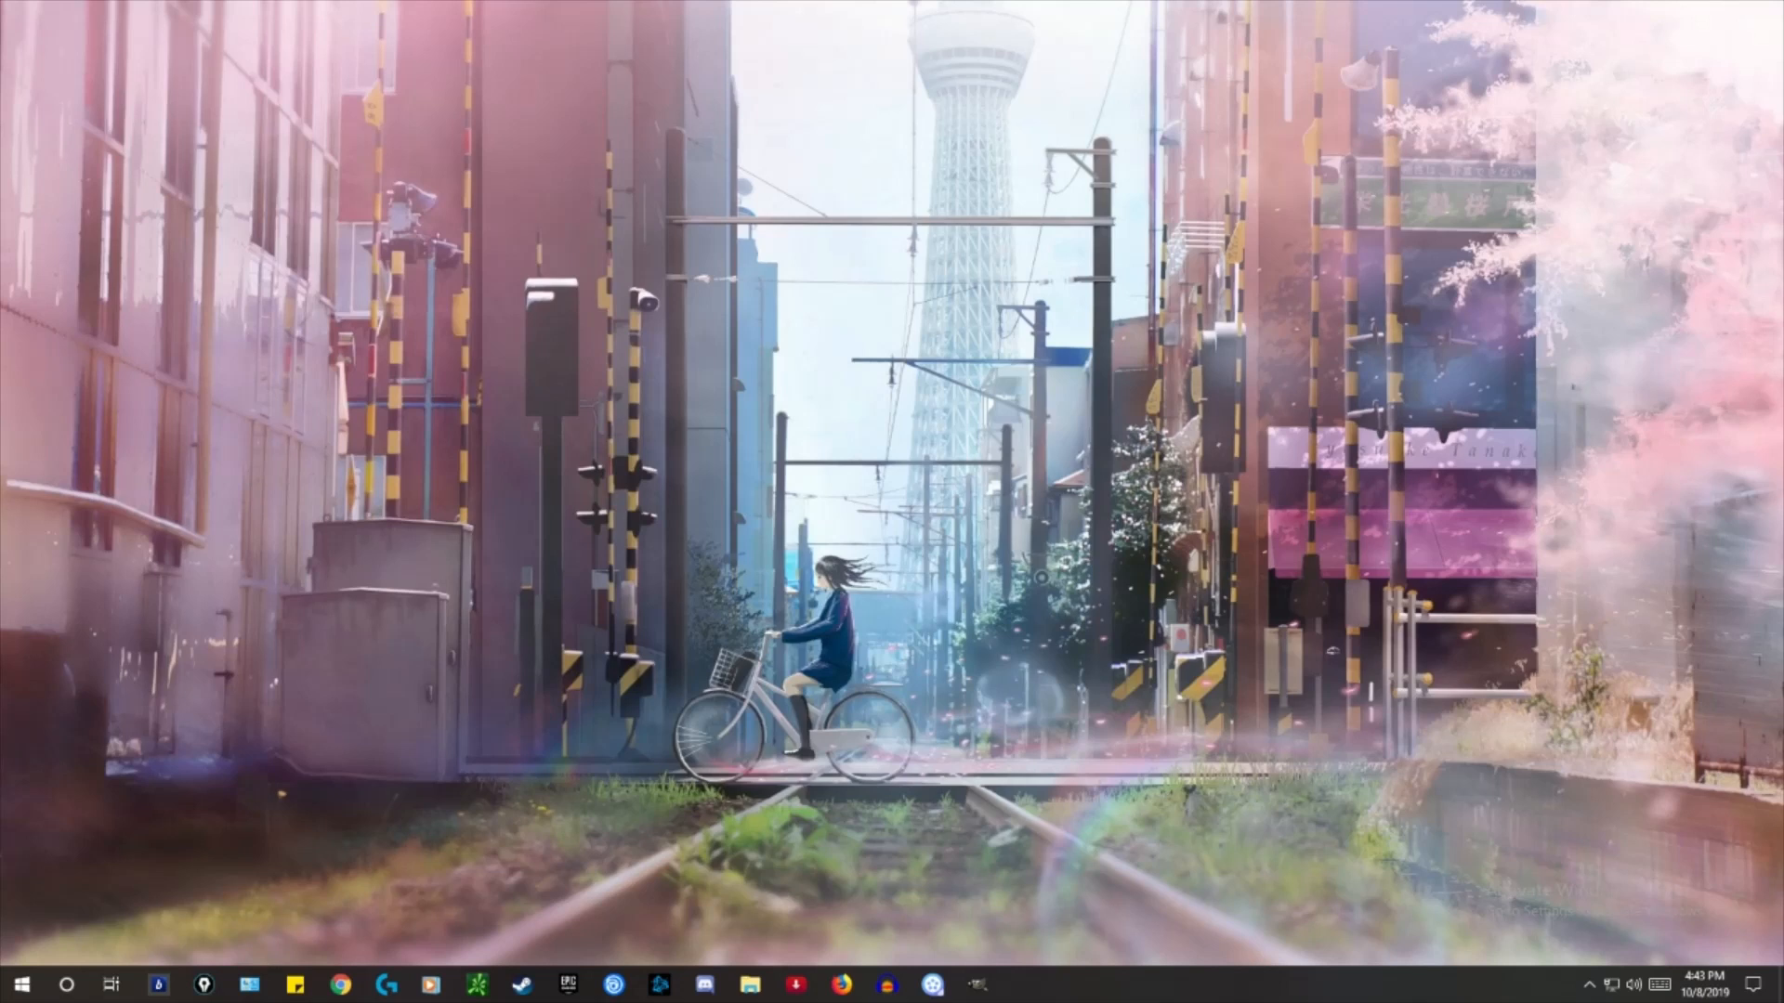
Launch GIMP 2.10.12
right_click(978, 984)
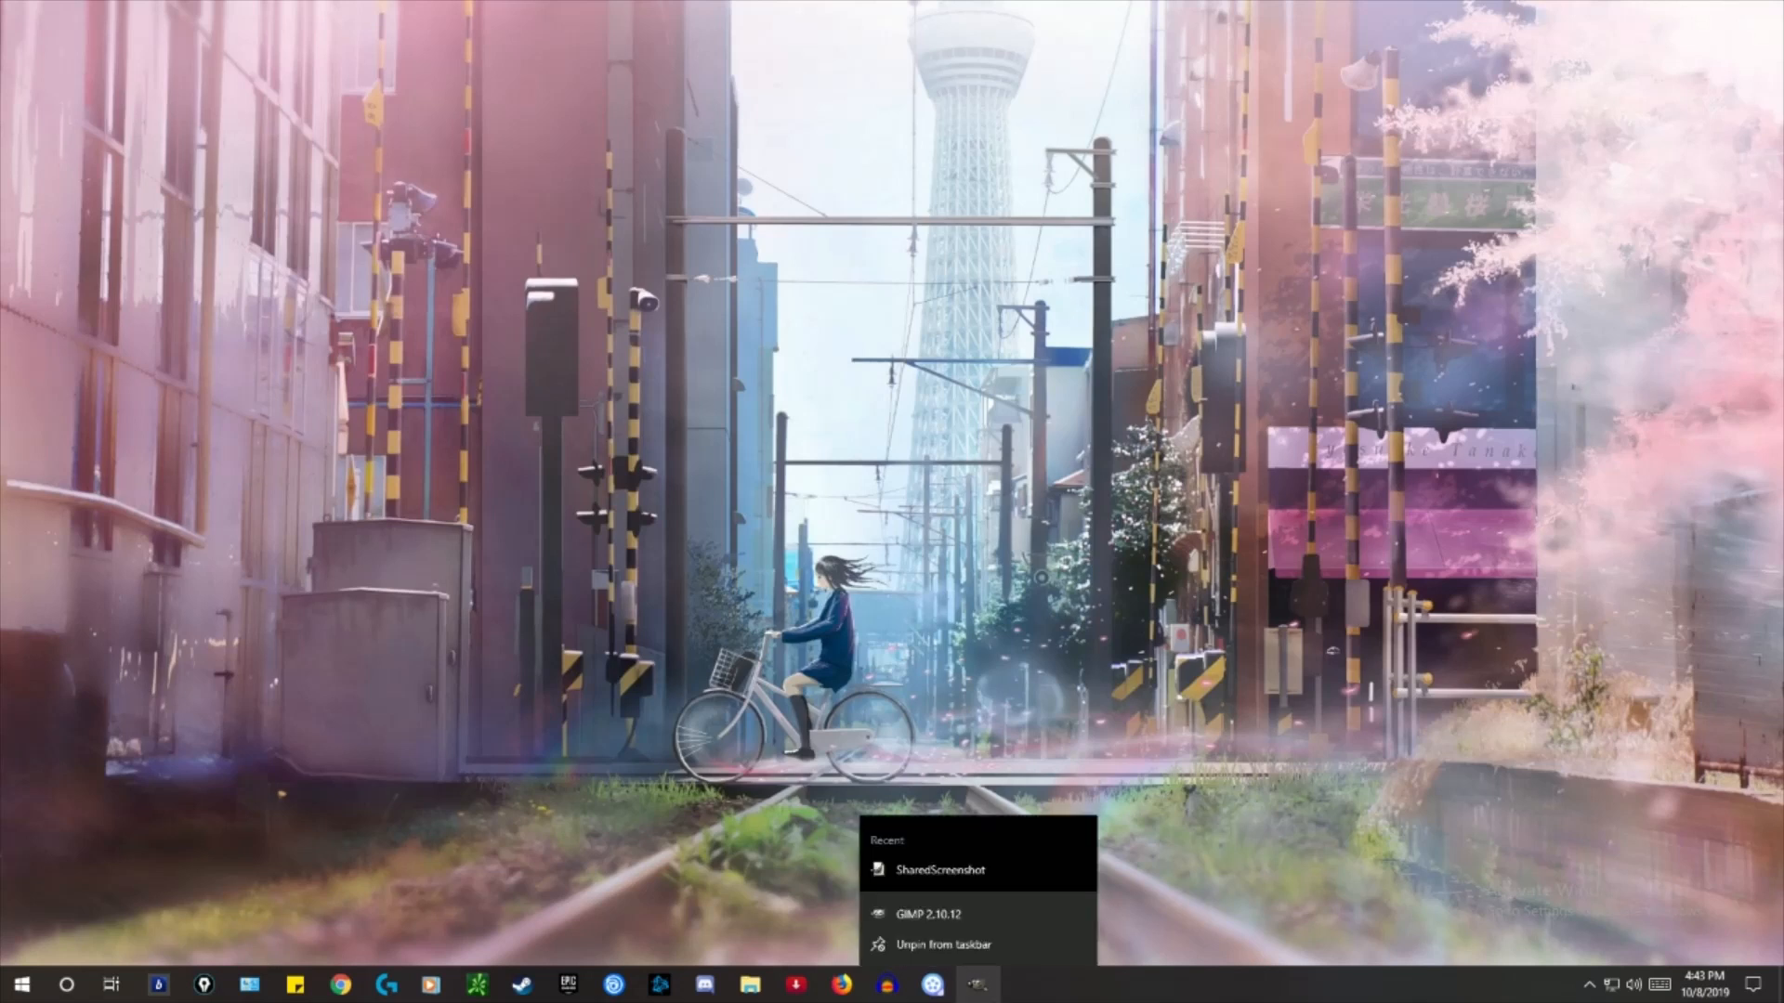
click(928, 915)
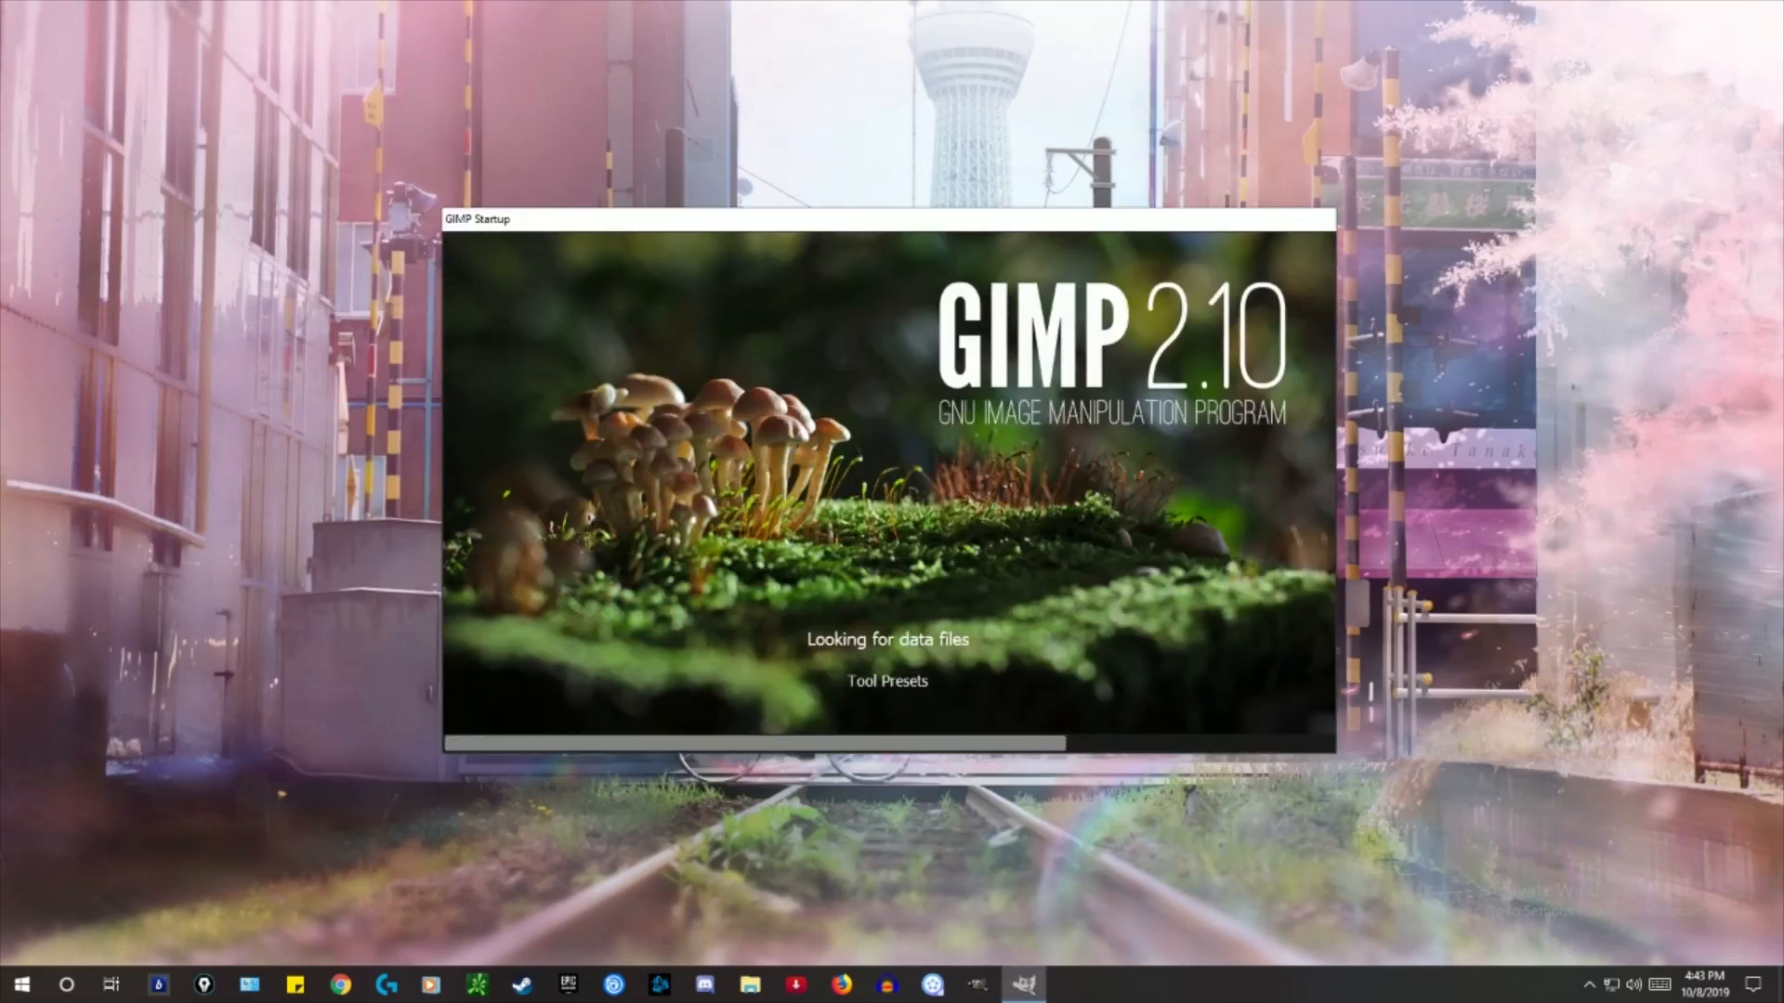
right_click(1578, 332)
click(1623, 381)
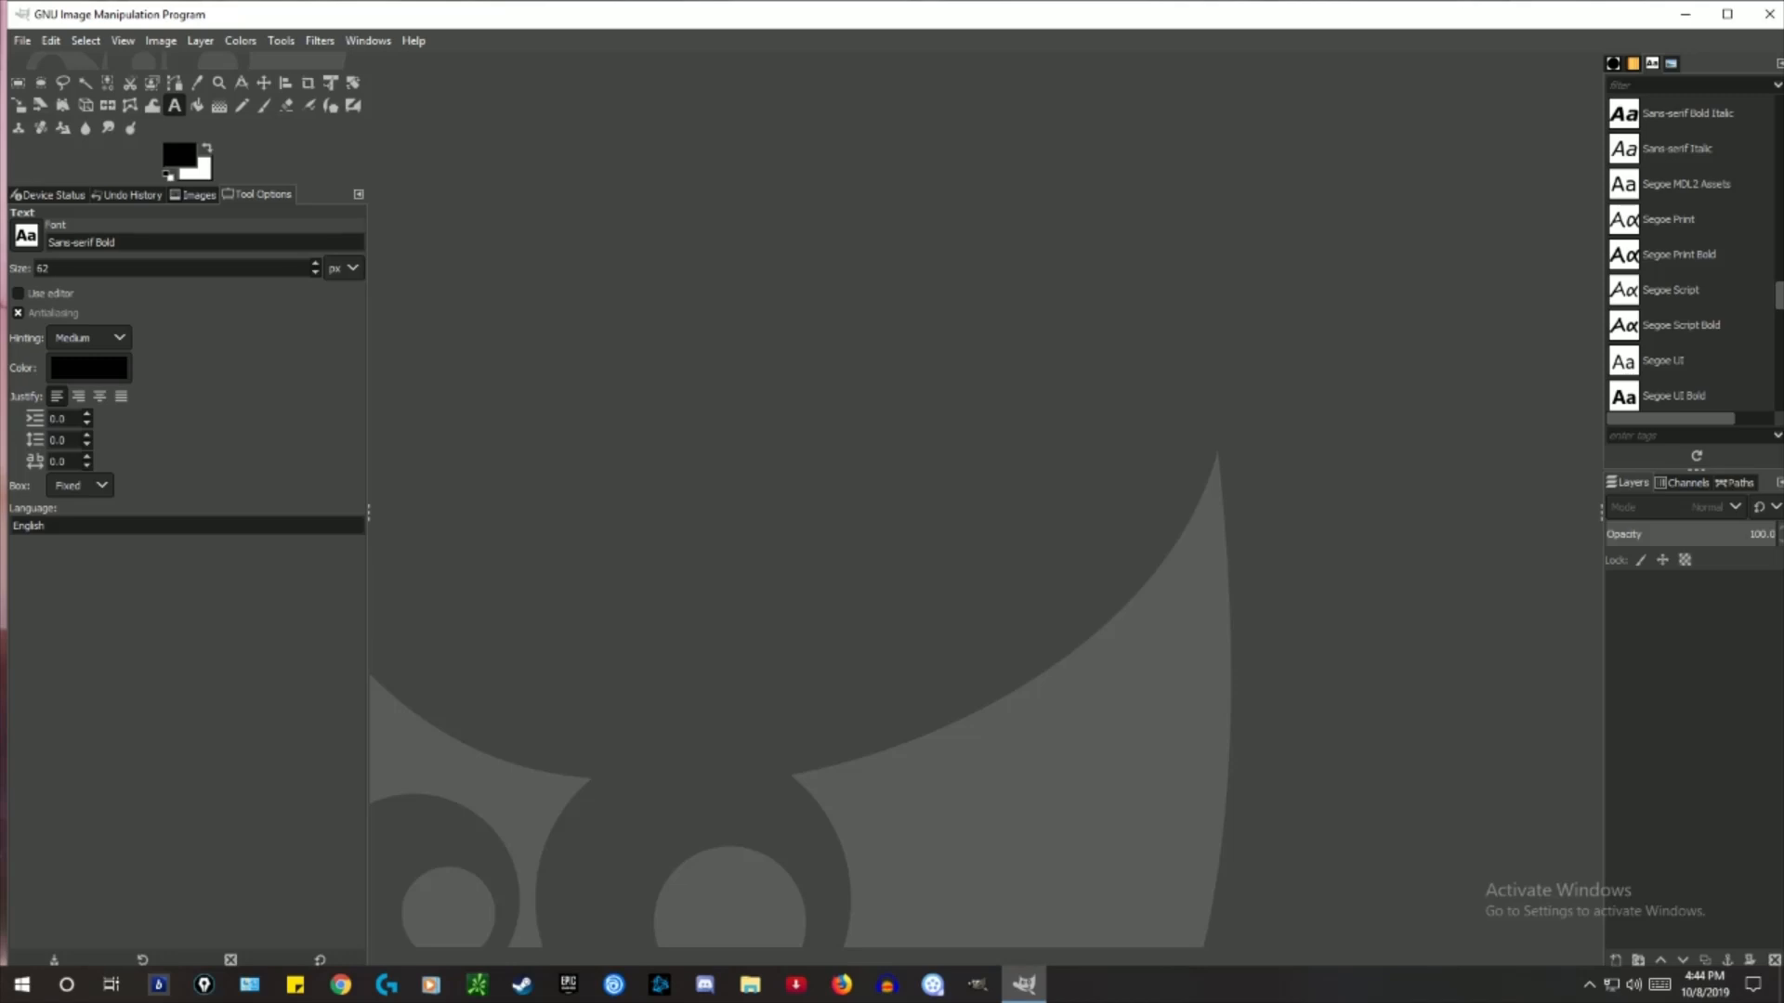
Create a new blank image 1920 px wide and 1080 px high
key(alt+f)
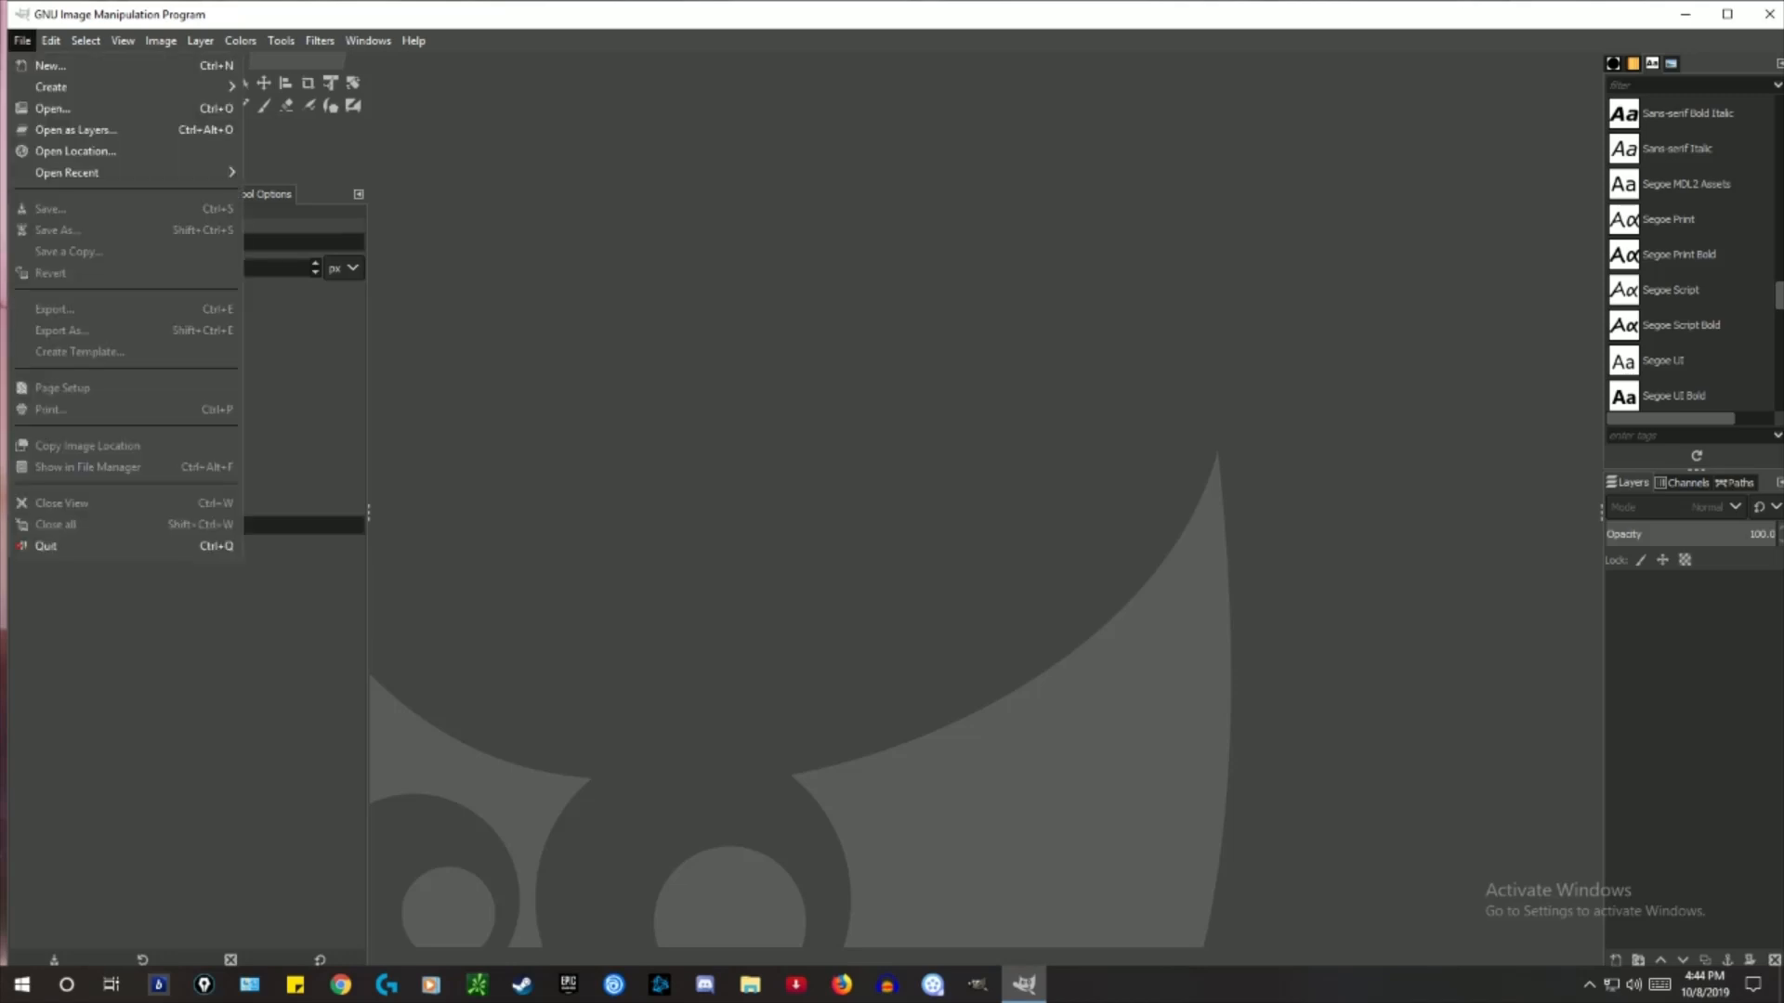
key(Down)
key(Return)
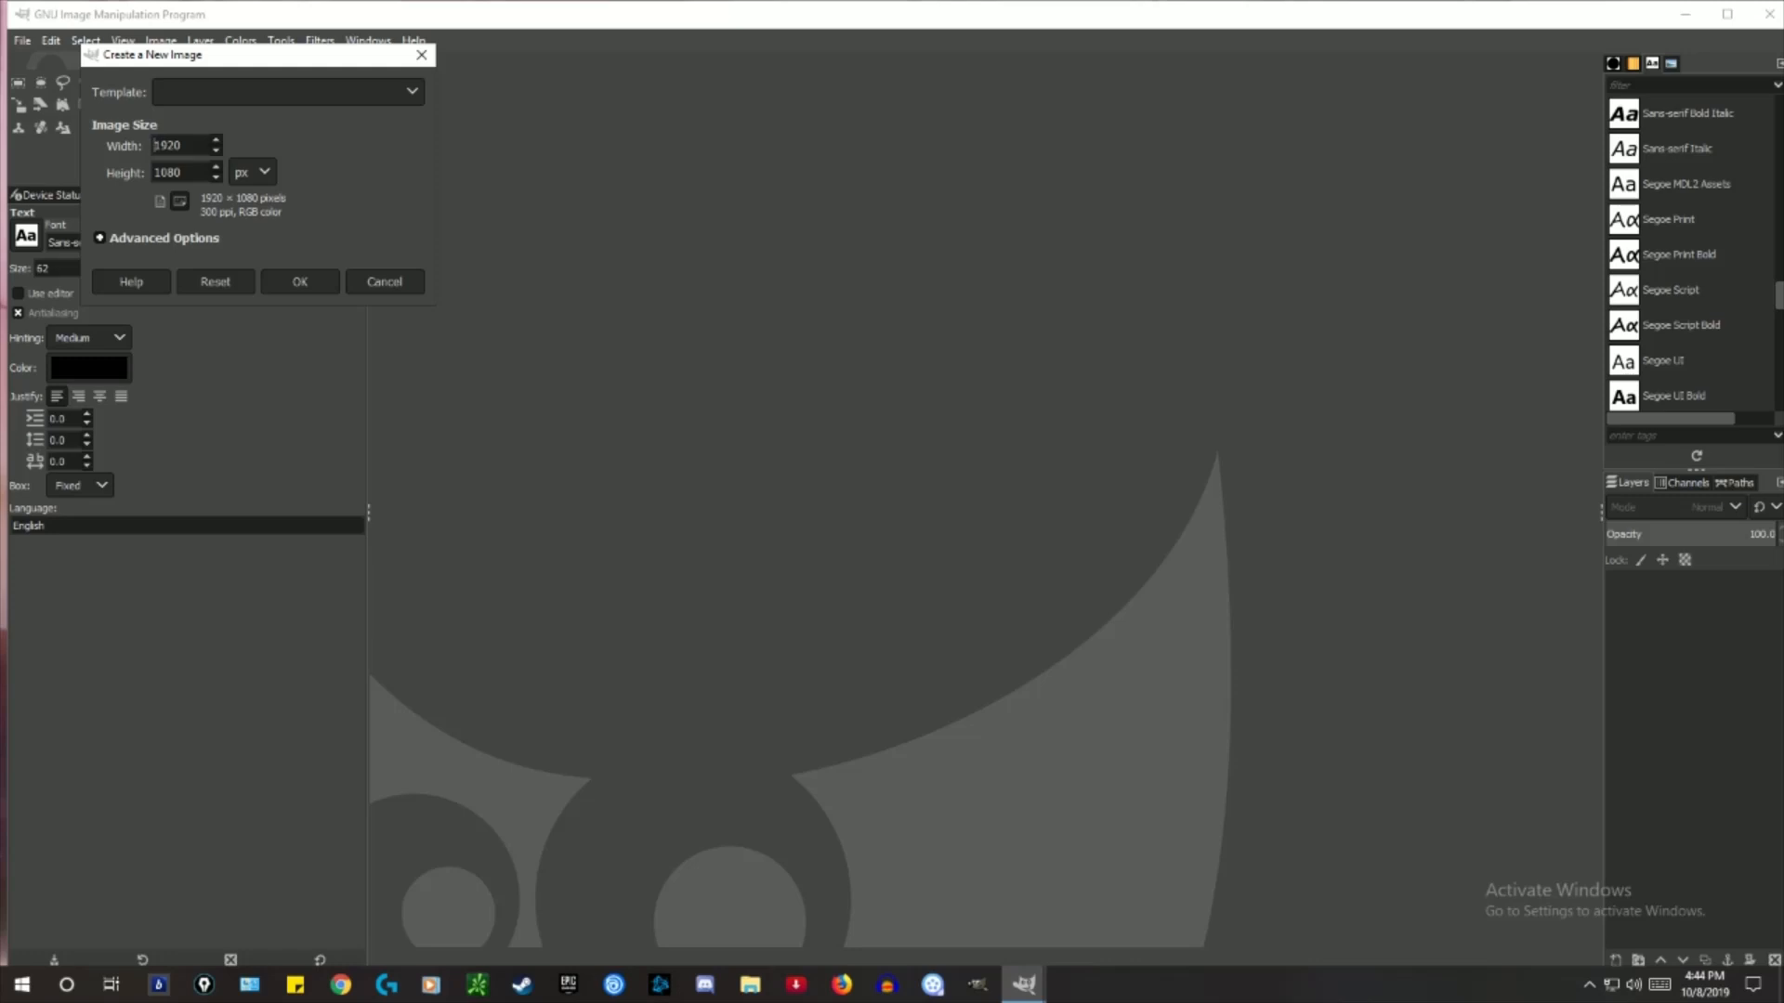
click(287, 91)
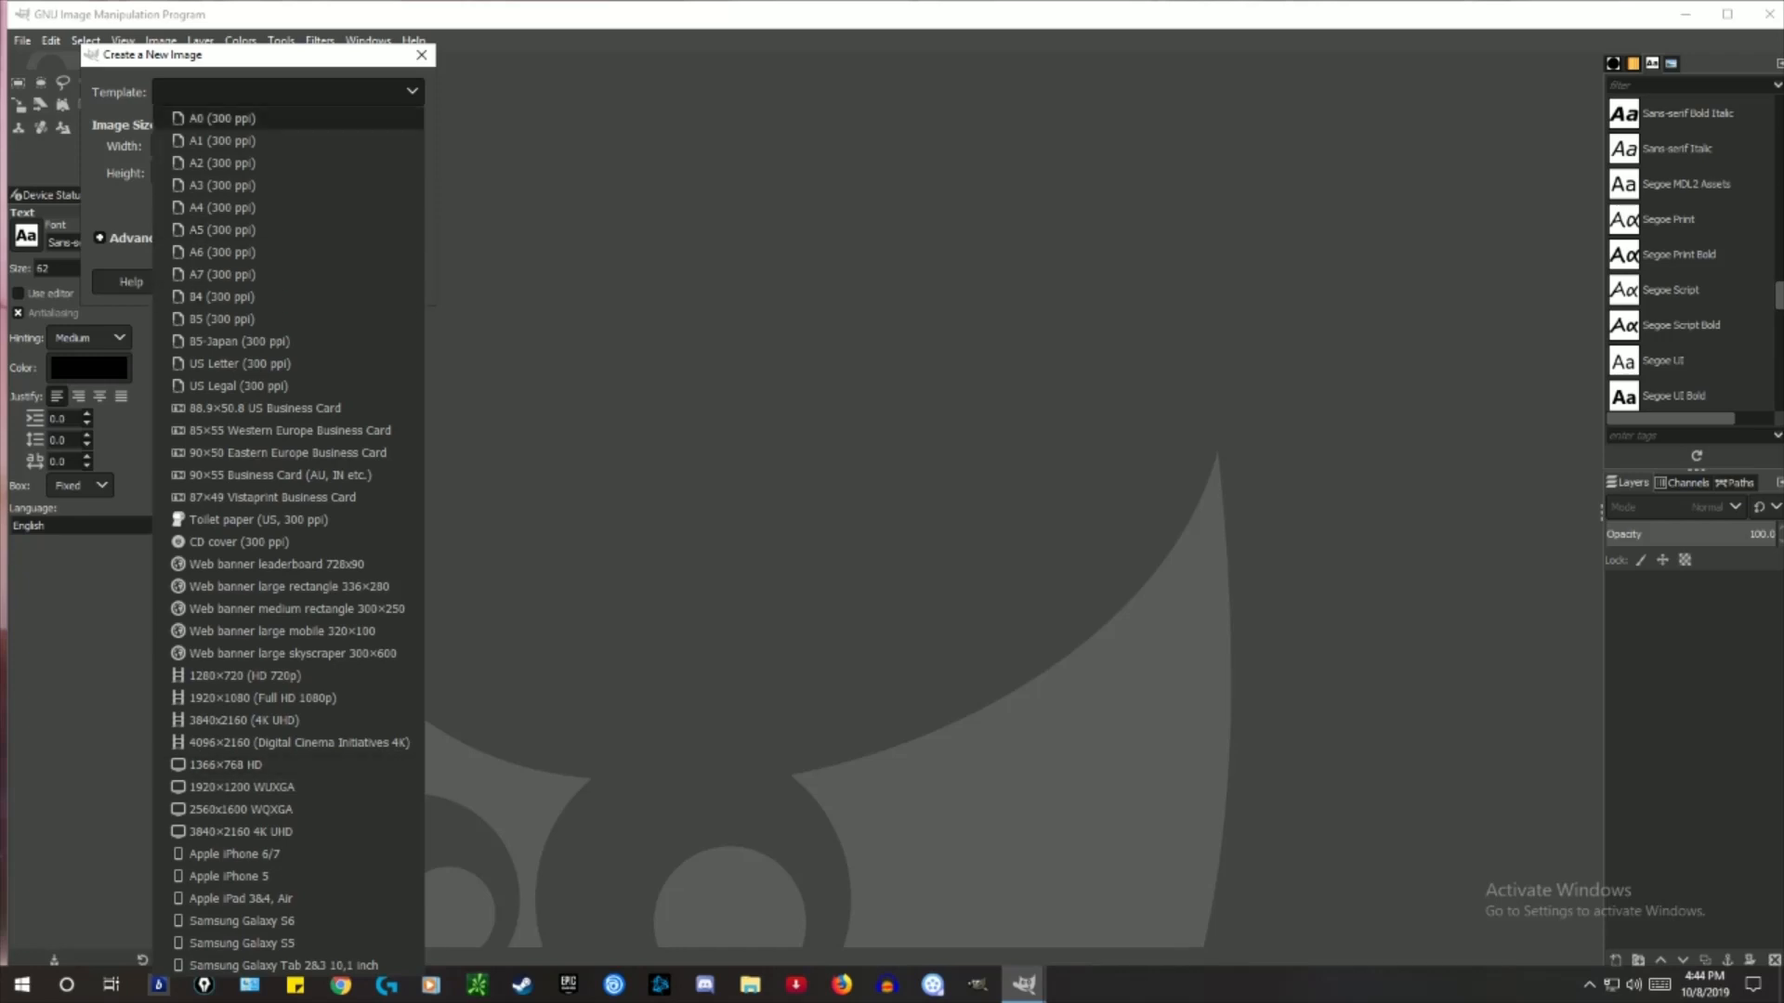
key(Escape)
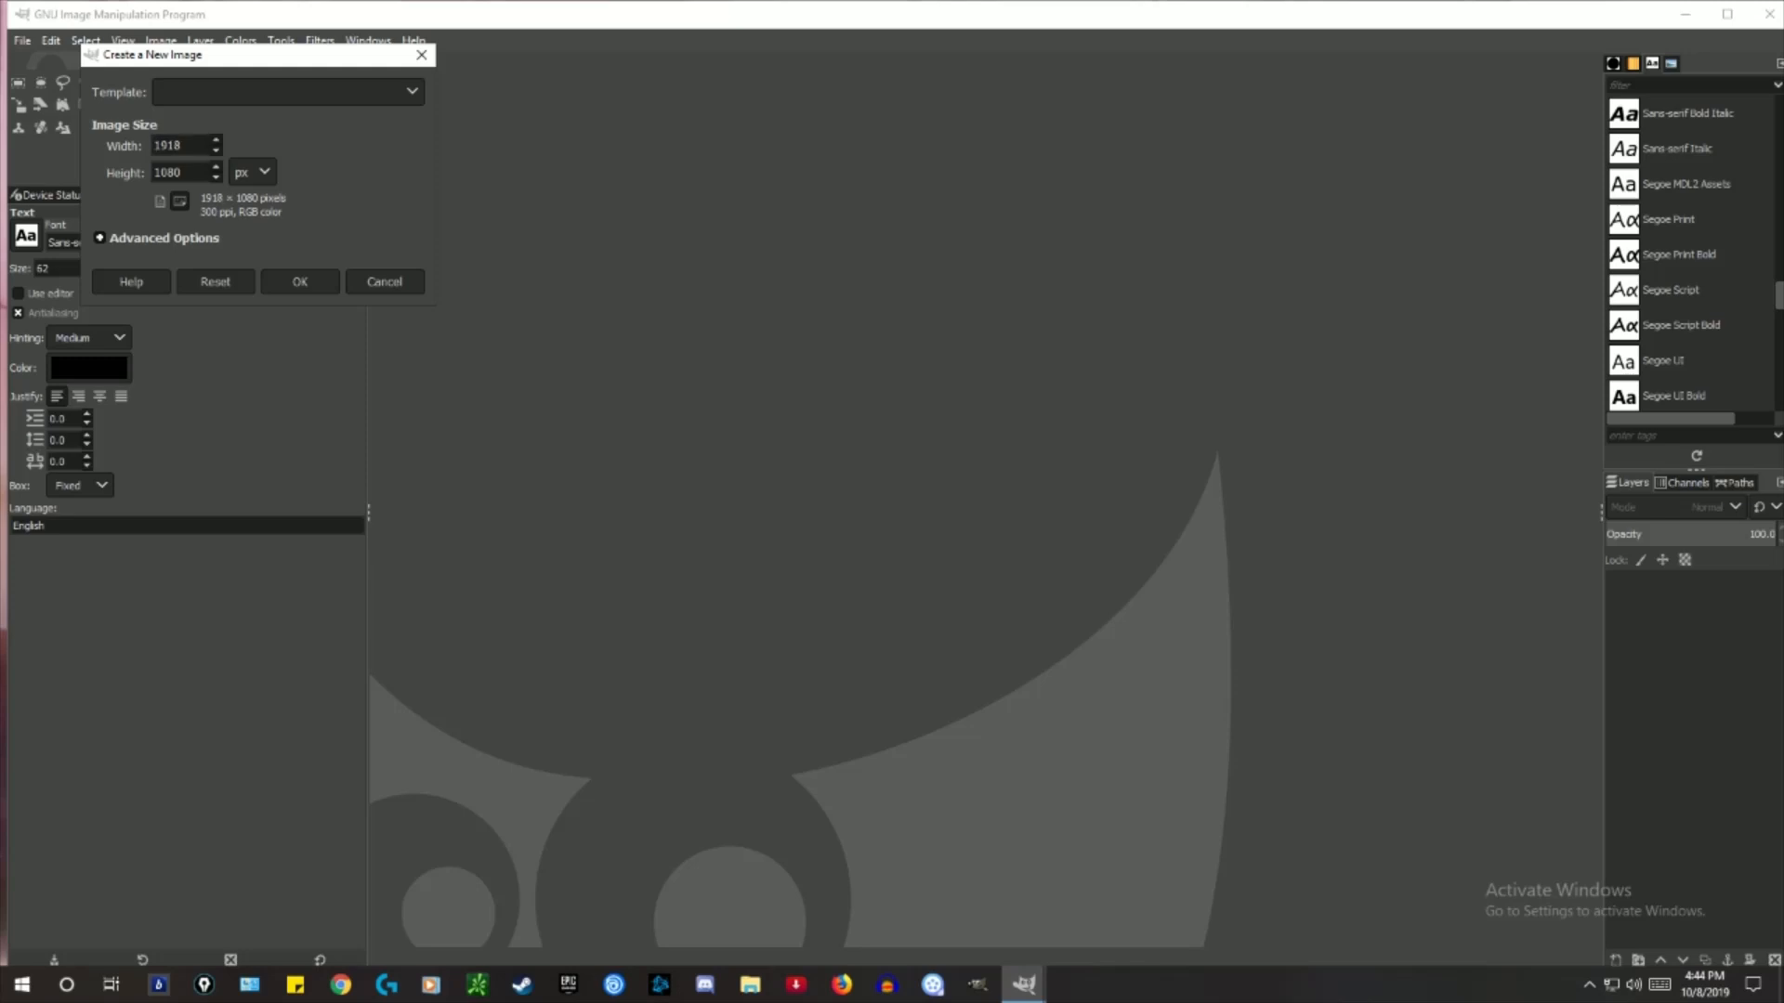
key(BackSpace)
key(BackSpace)
key(BackSpace)
key(BackSpace)
text(9000)
key(BackSpace)
key(BackSpace)
key(BackSpace)
key(BackSpace)
text(1920)
click(299, 281)
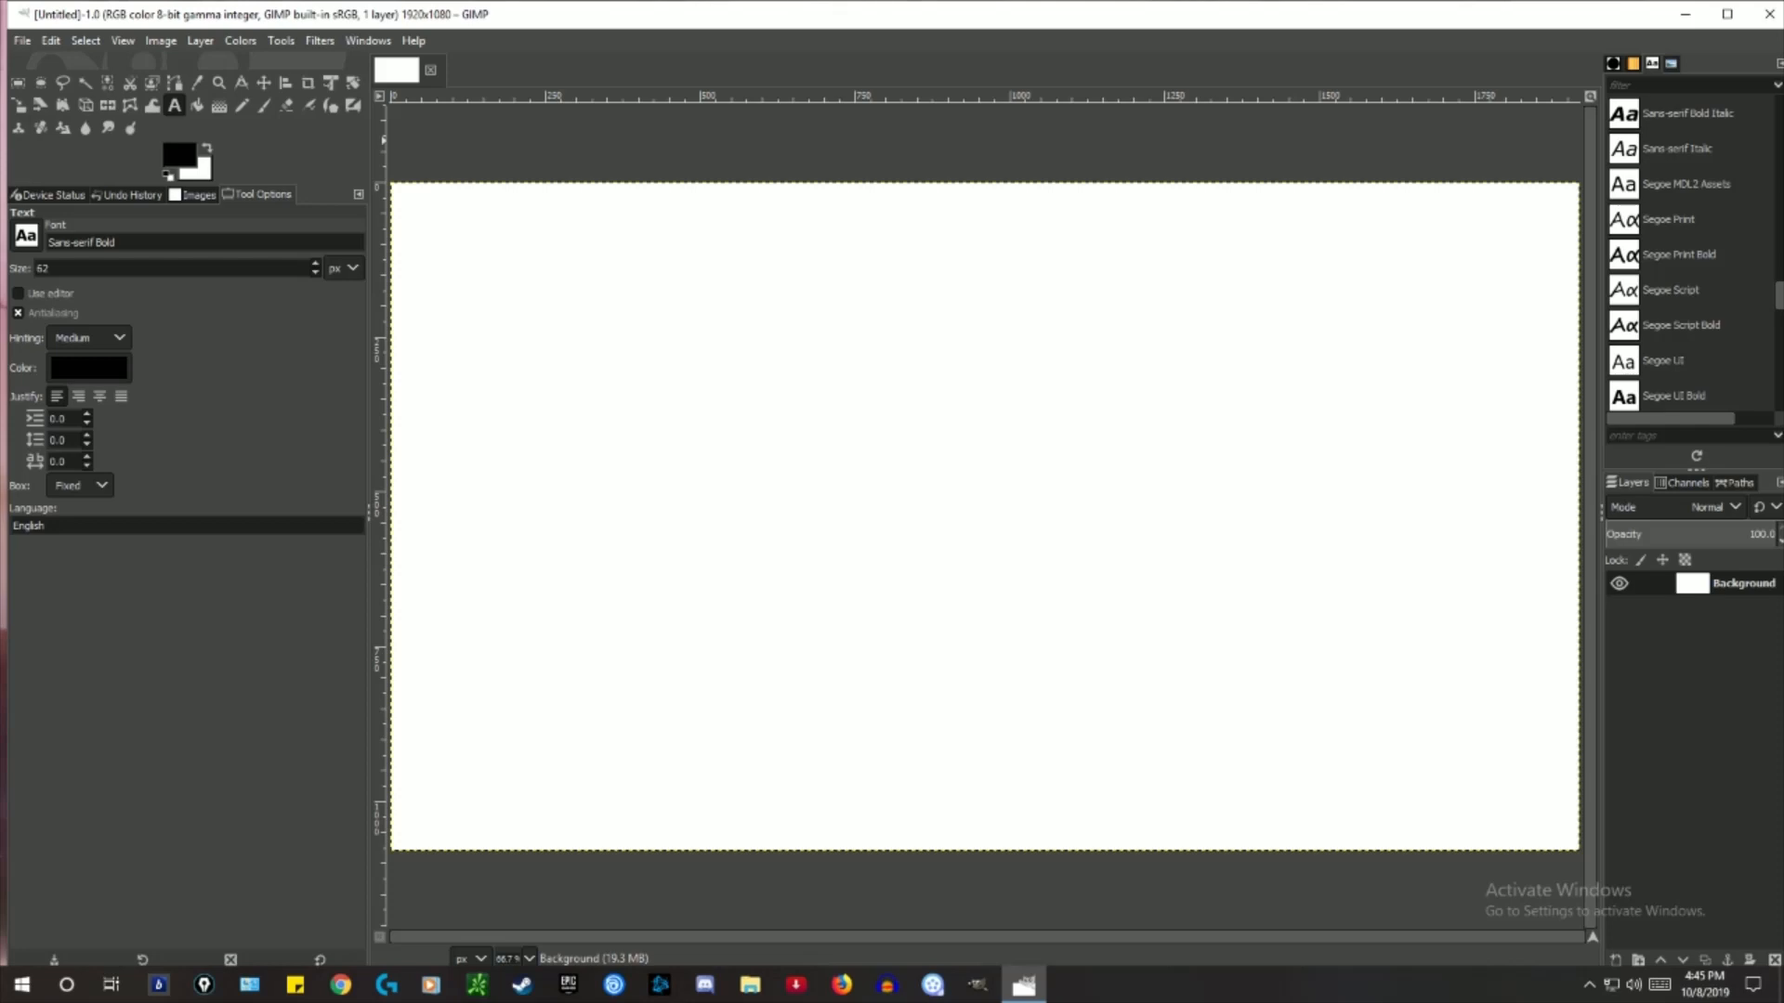
Open the recently used photo SharedScreenshot.jpg as a separate image
click(21, 40)
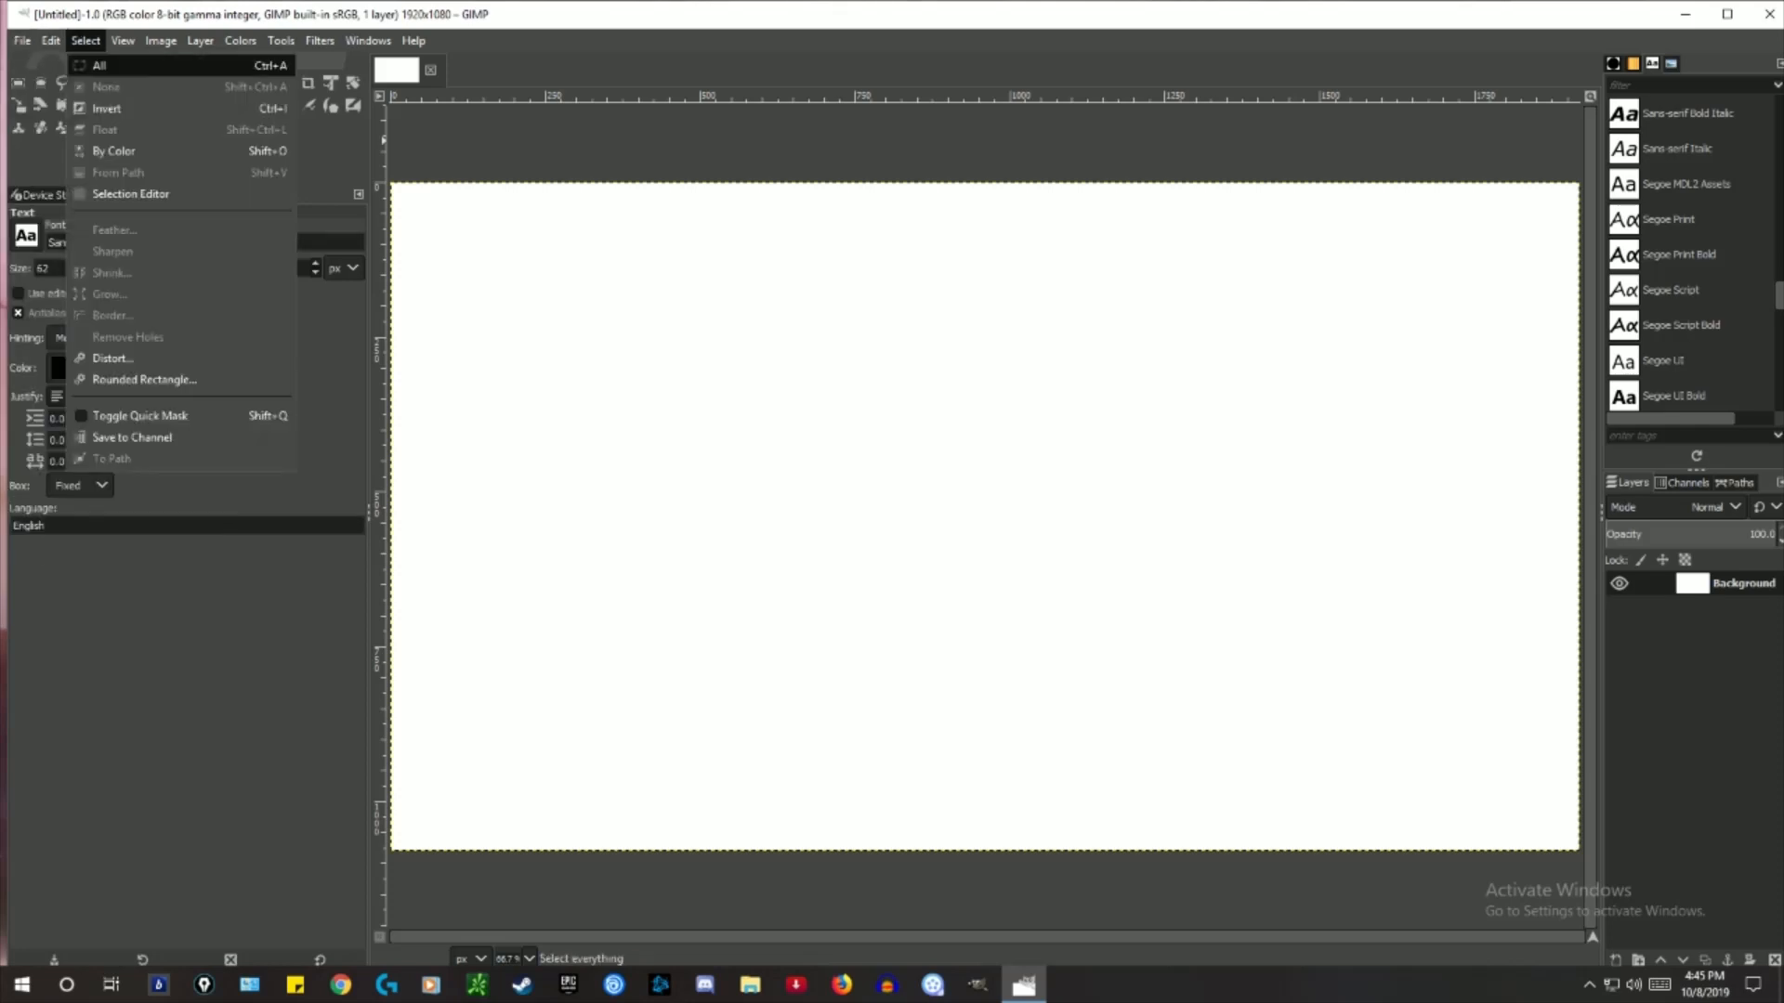
click(52, 108)
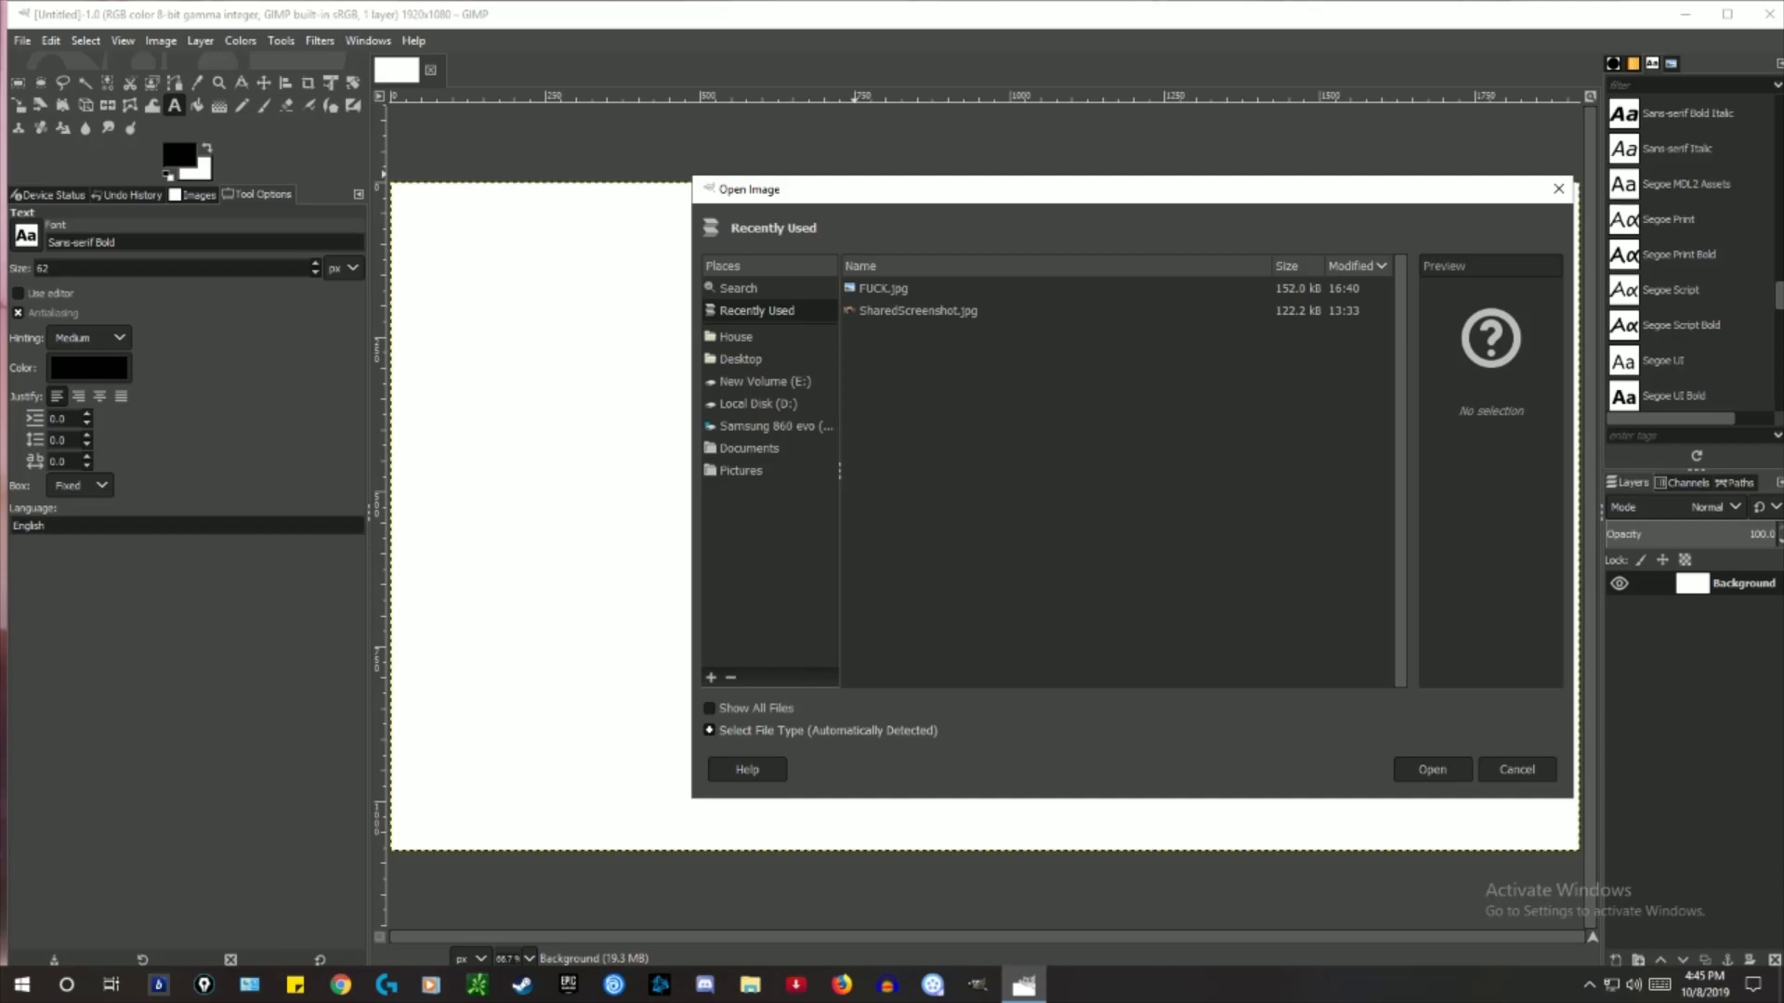
click(917, 310)
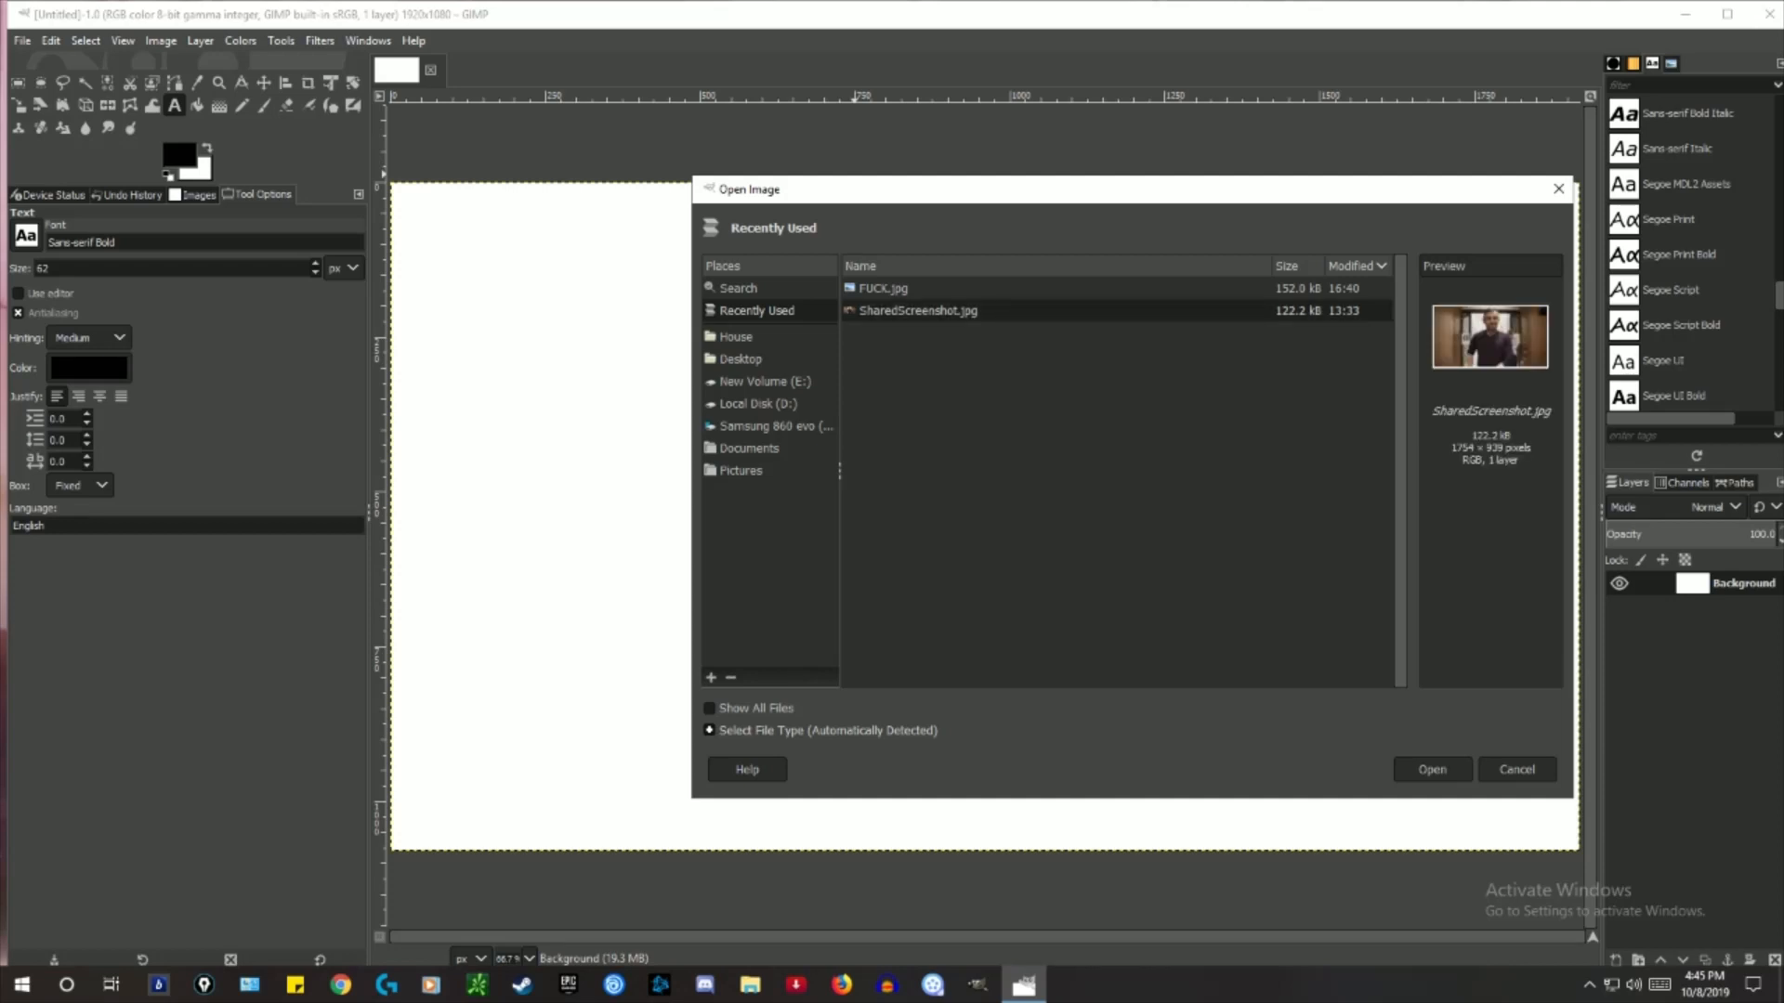
click(1432, 769)
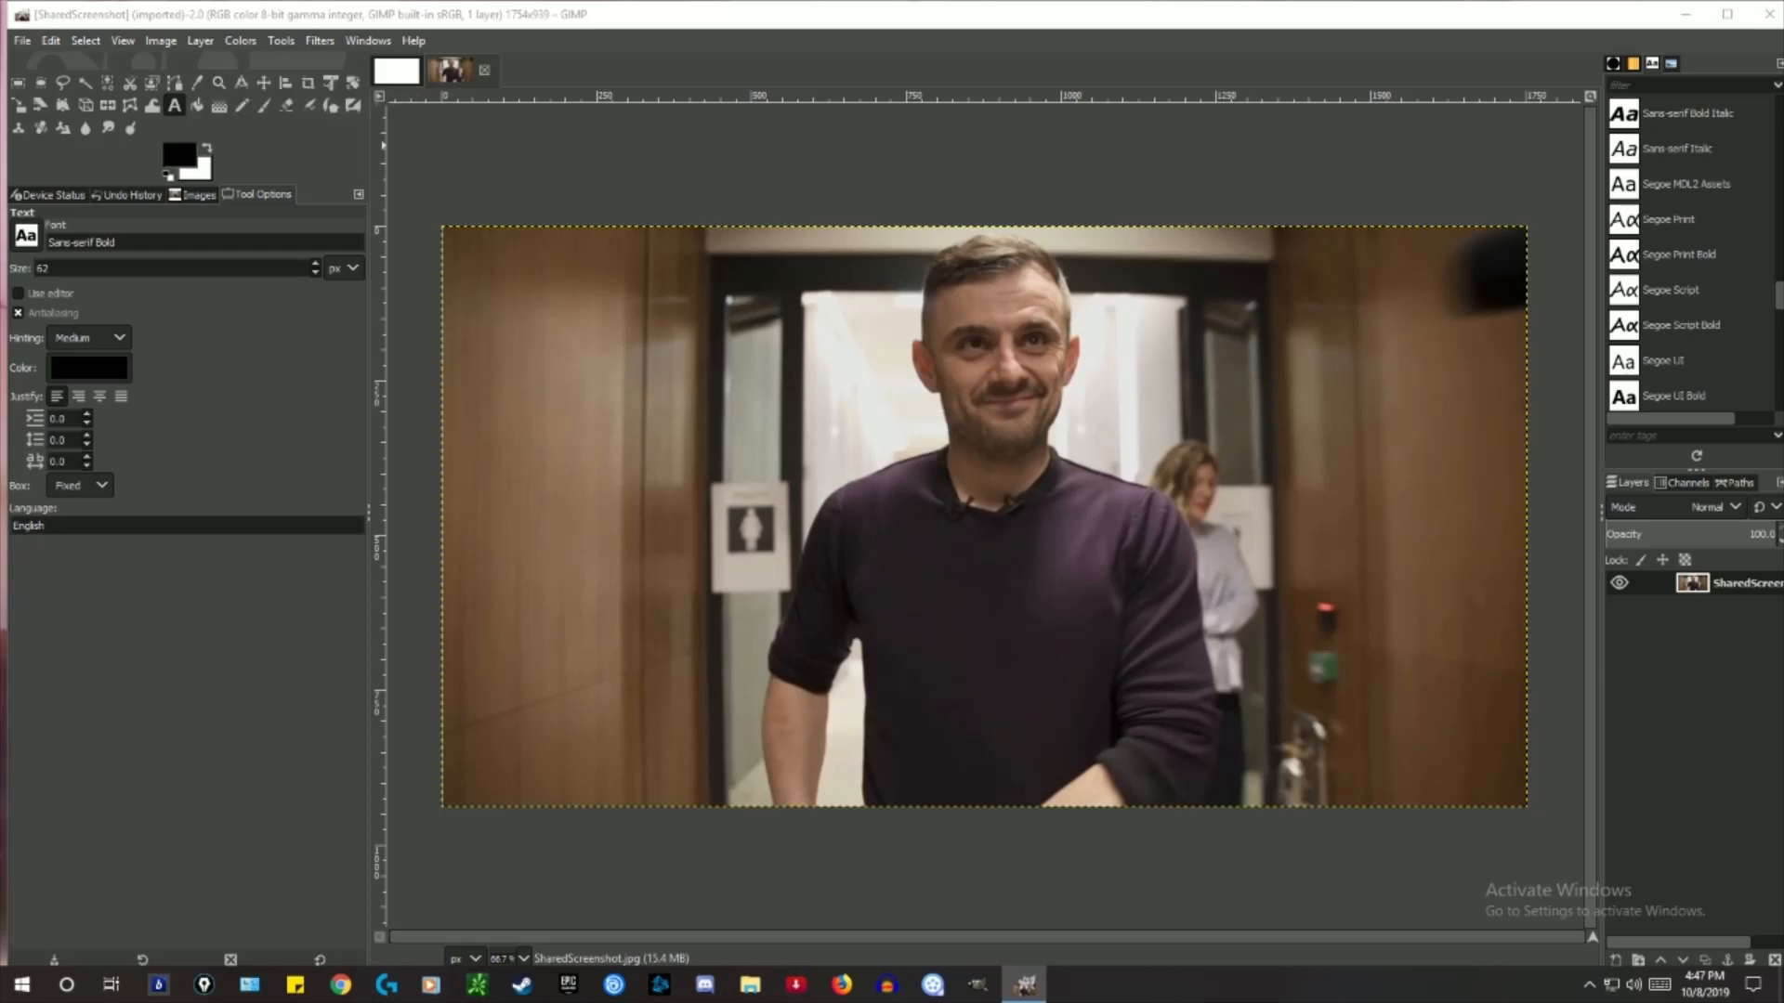
Add a new white-filled layer at the full 1754 × 939 px image size above the photo
click(199, 40)
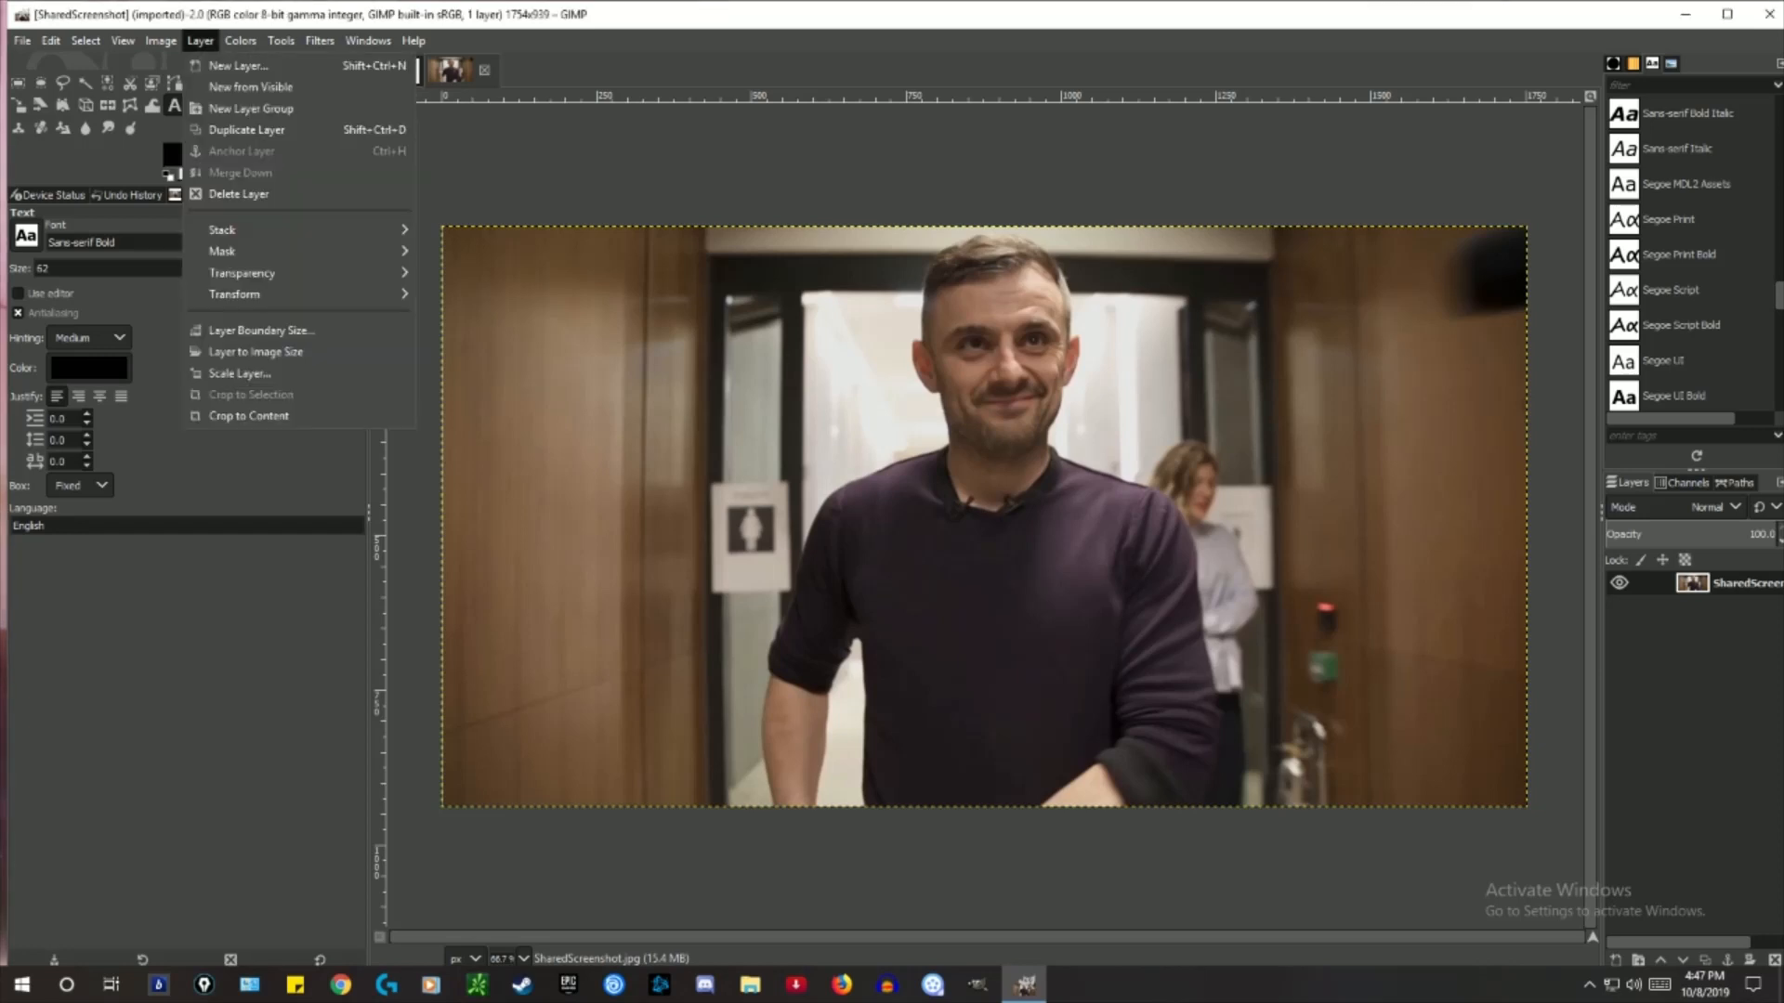
click(238, 65)
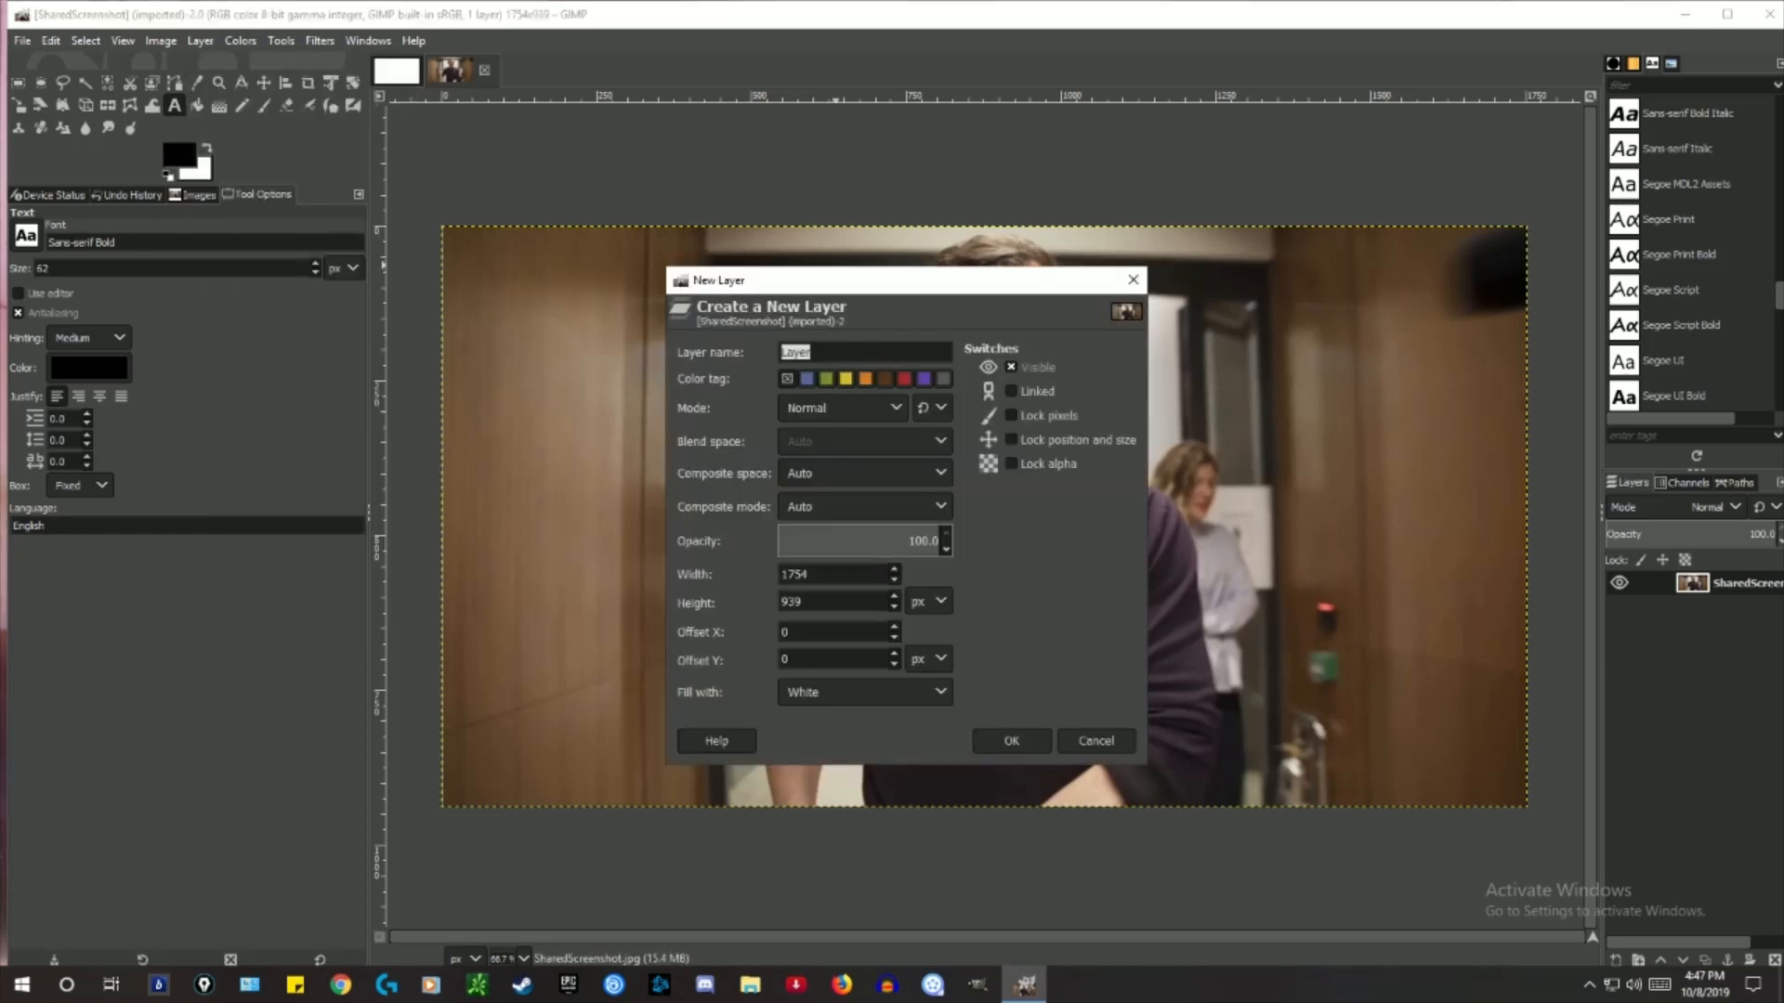
drag(941, 281, 789, 228)
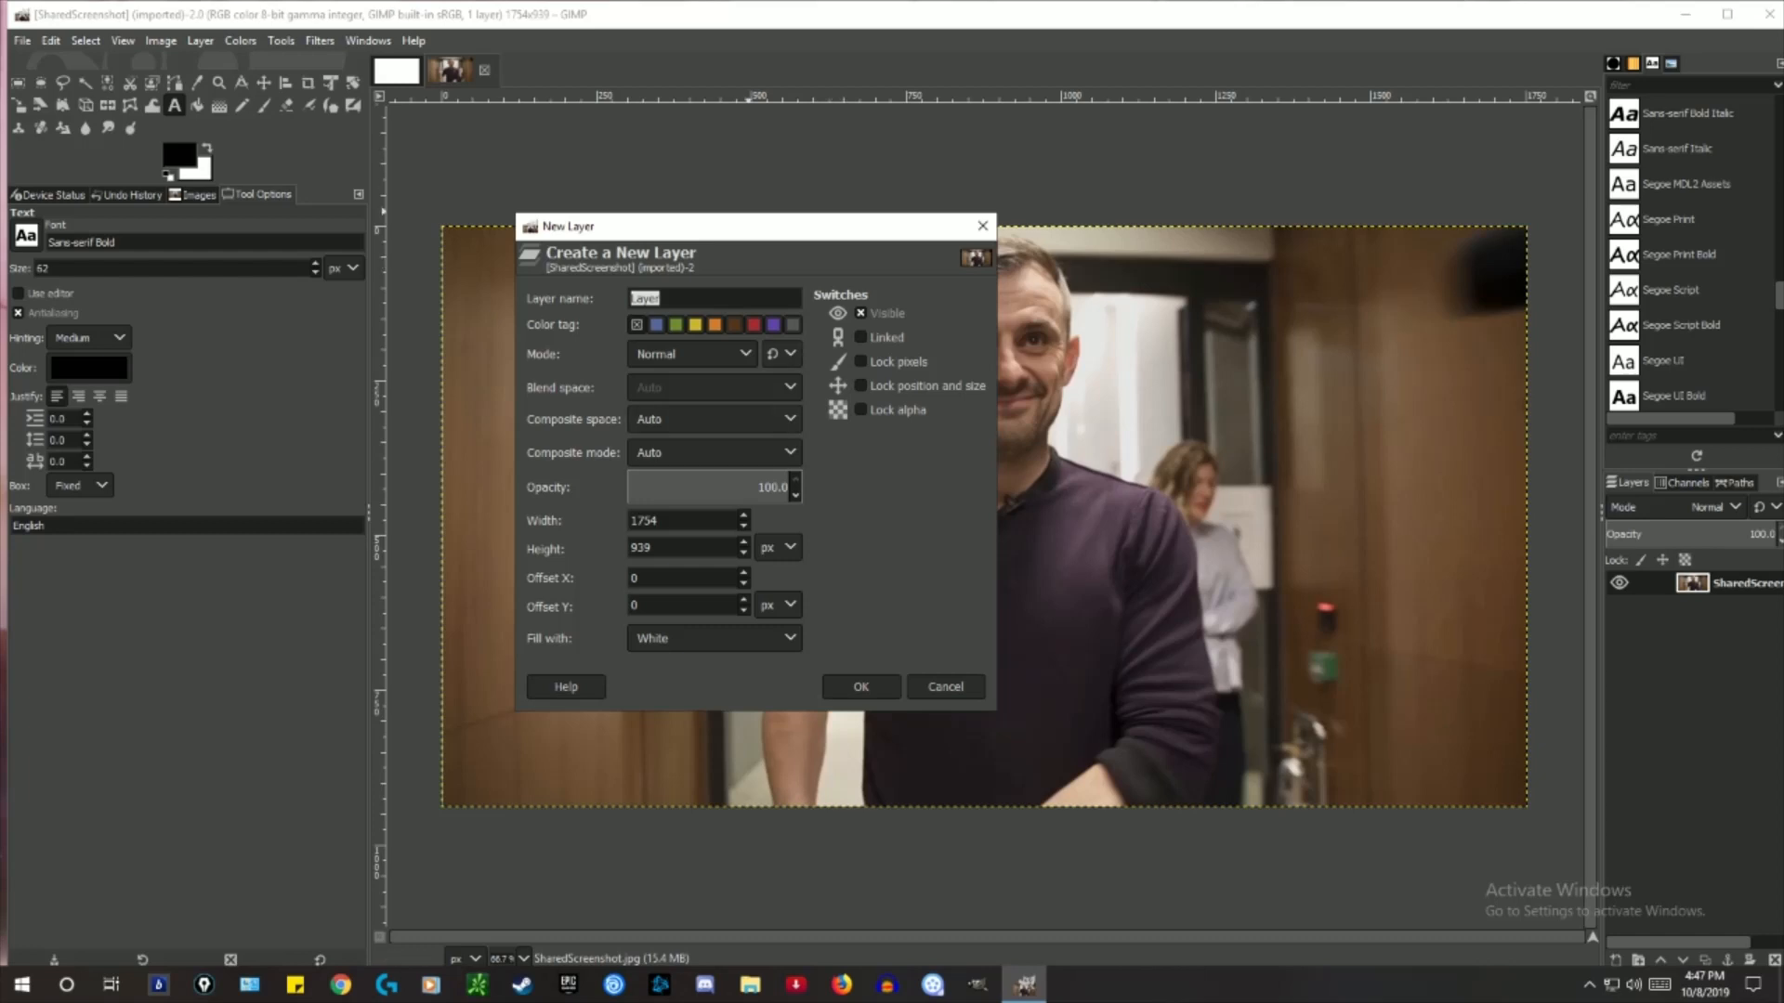
click(713, 638)
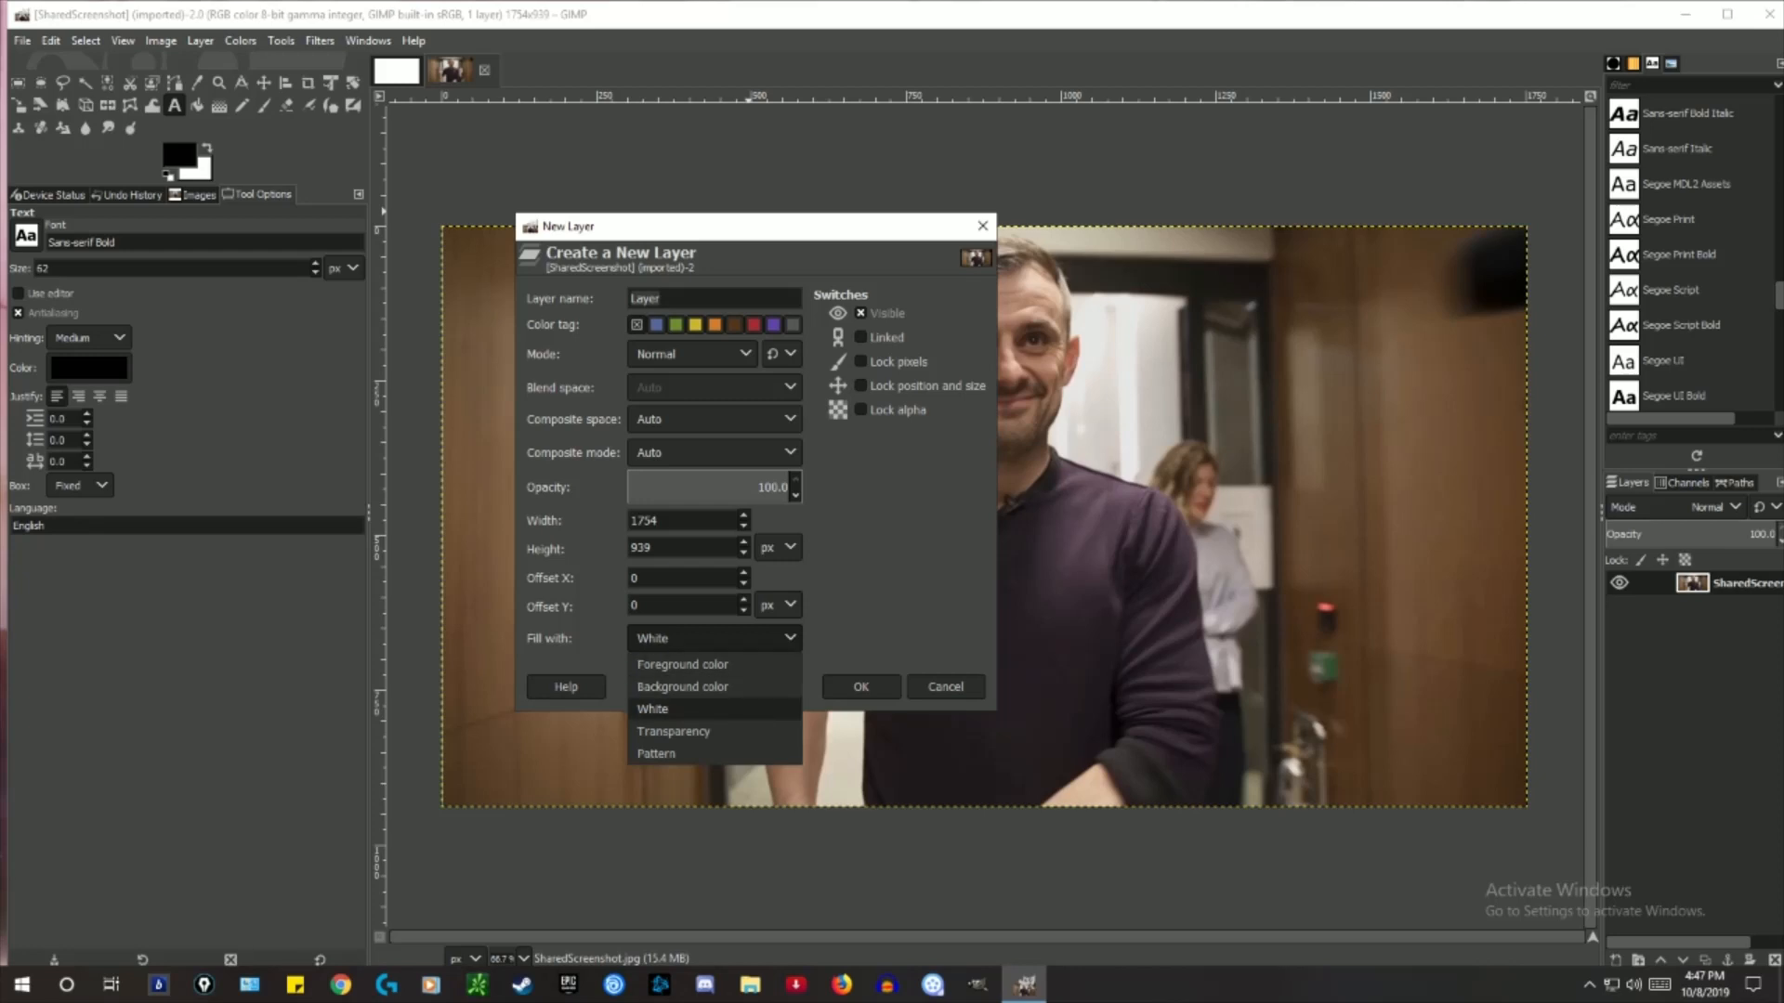
click(652, 709)
click(861, 686)
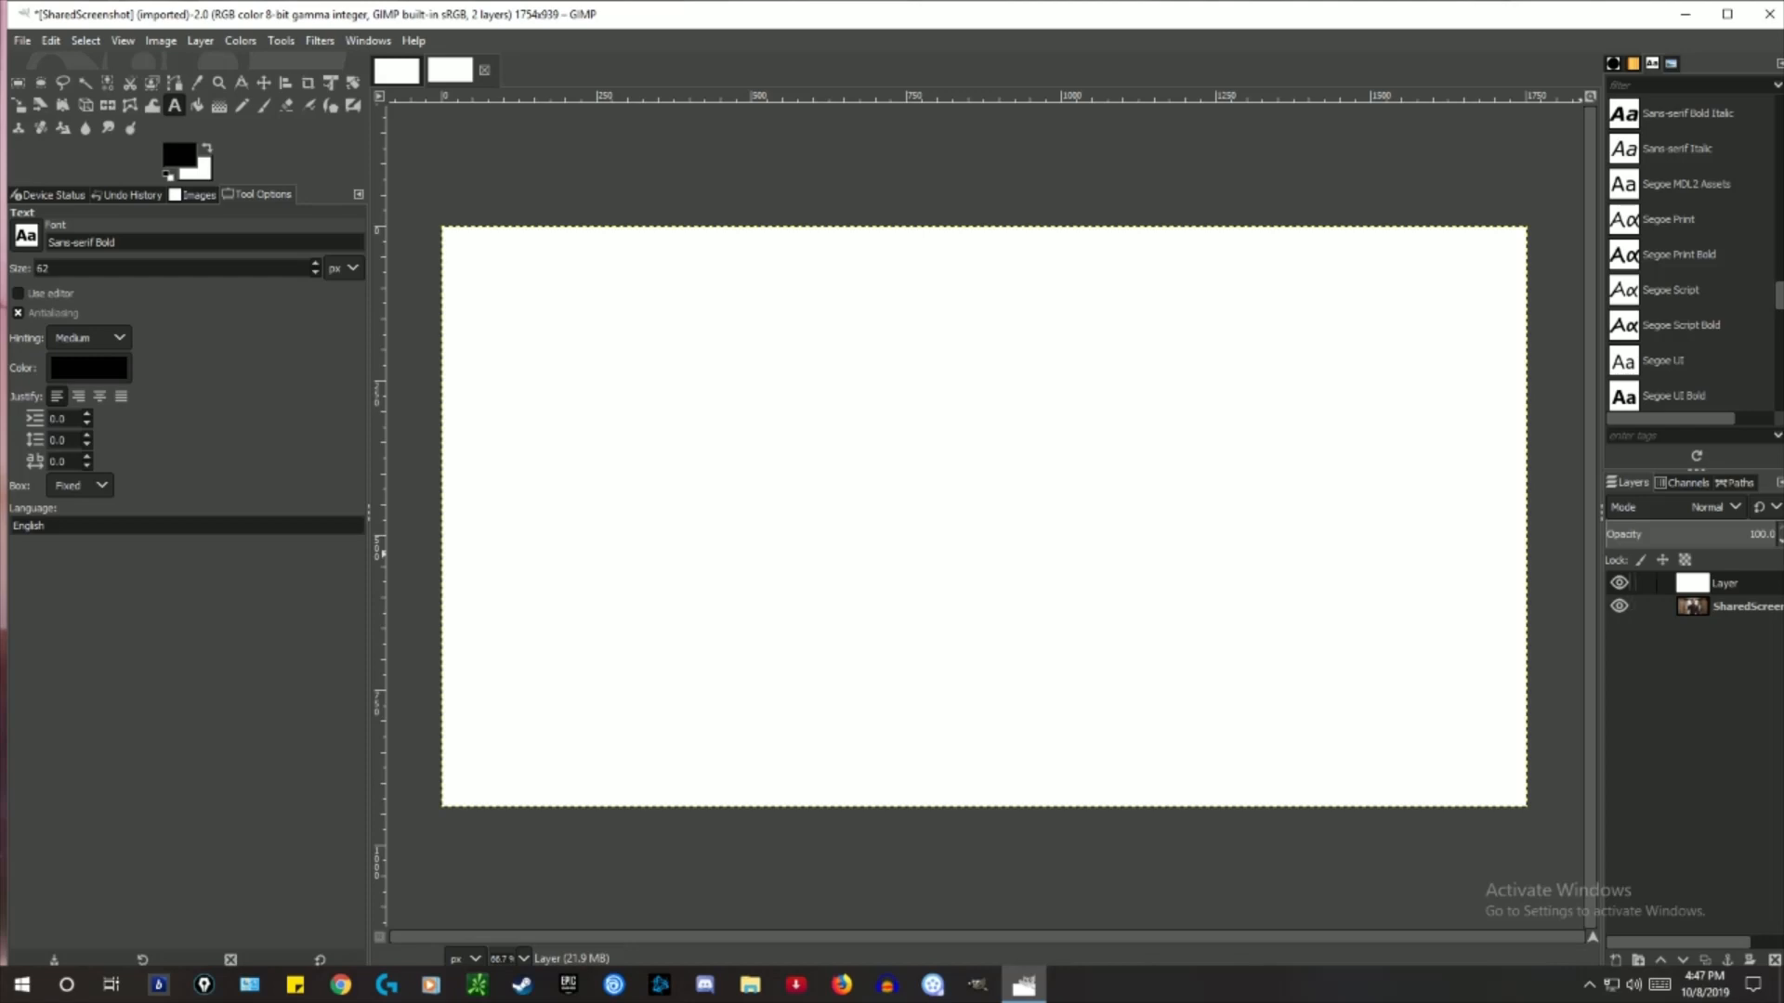
Hide and show the white layer and the photo layer in turn to check what each one covers
click(1619, 582)
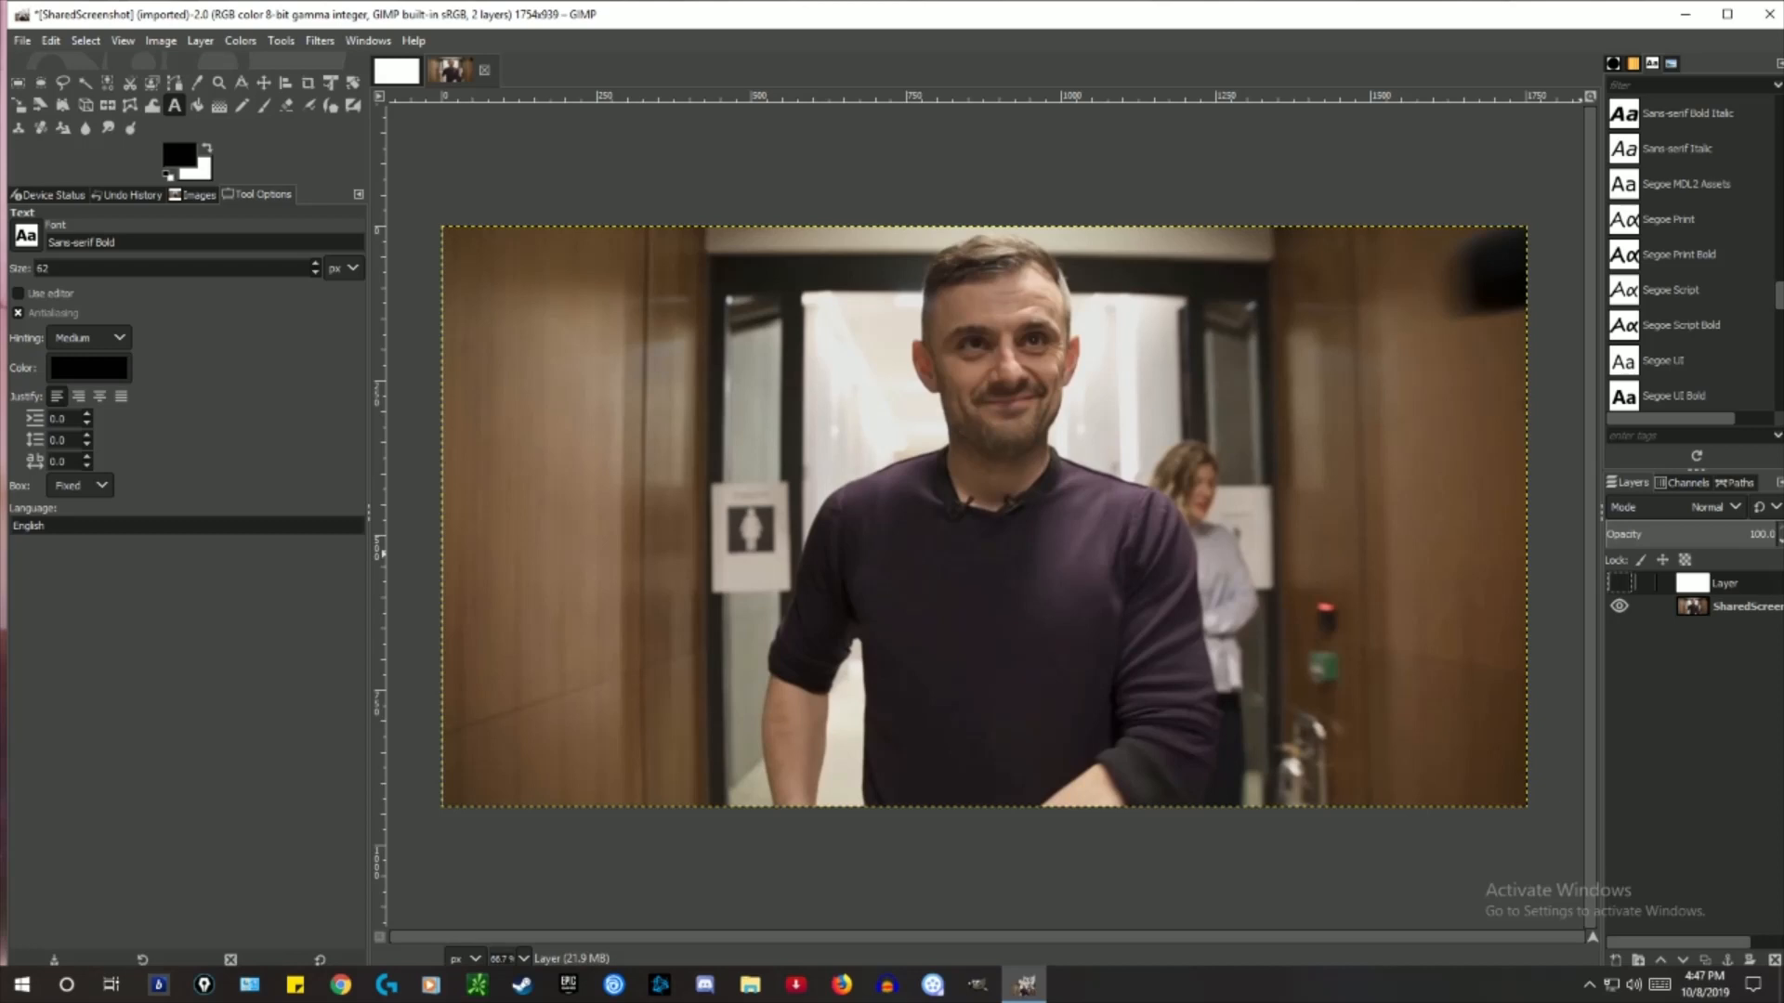
click(1619, 582)
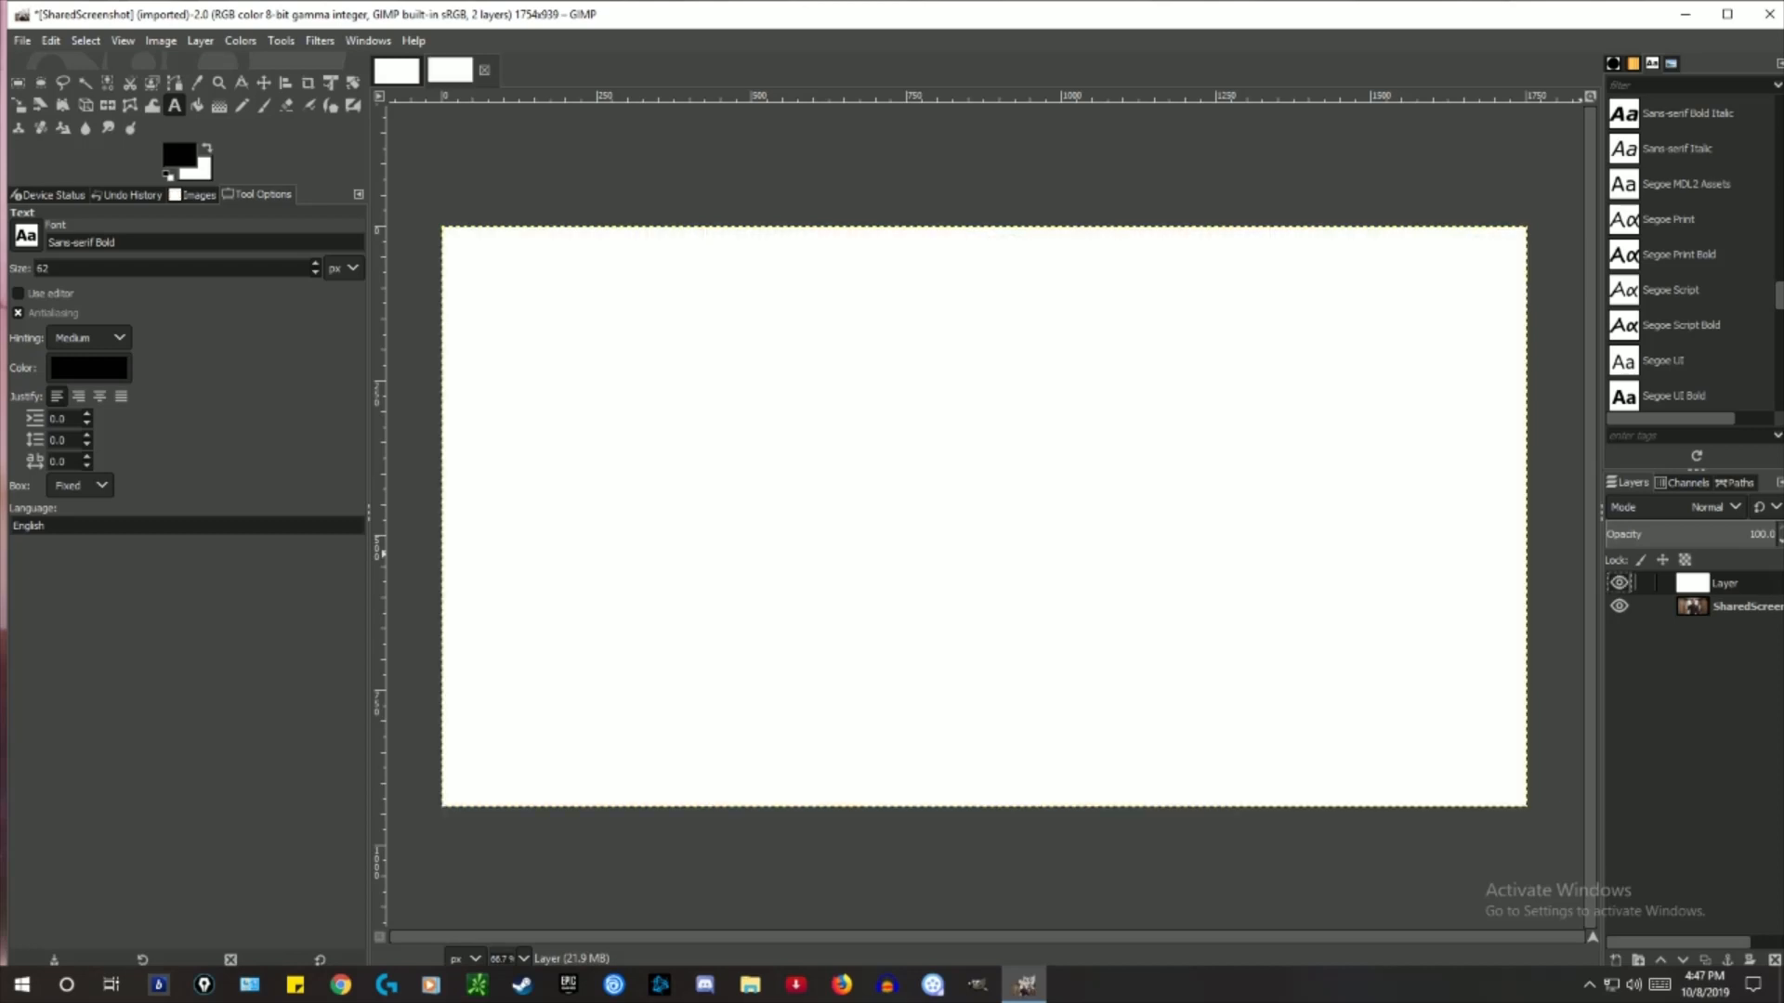
click(1619, 605)
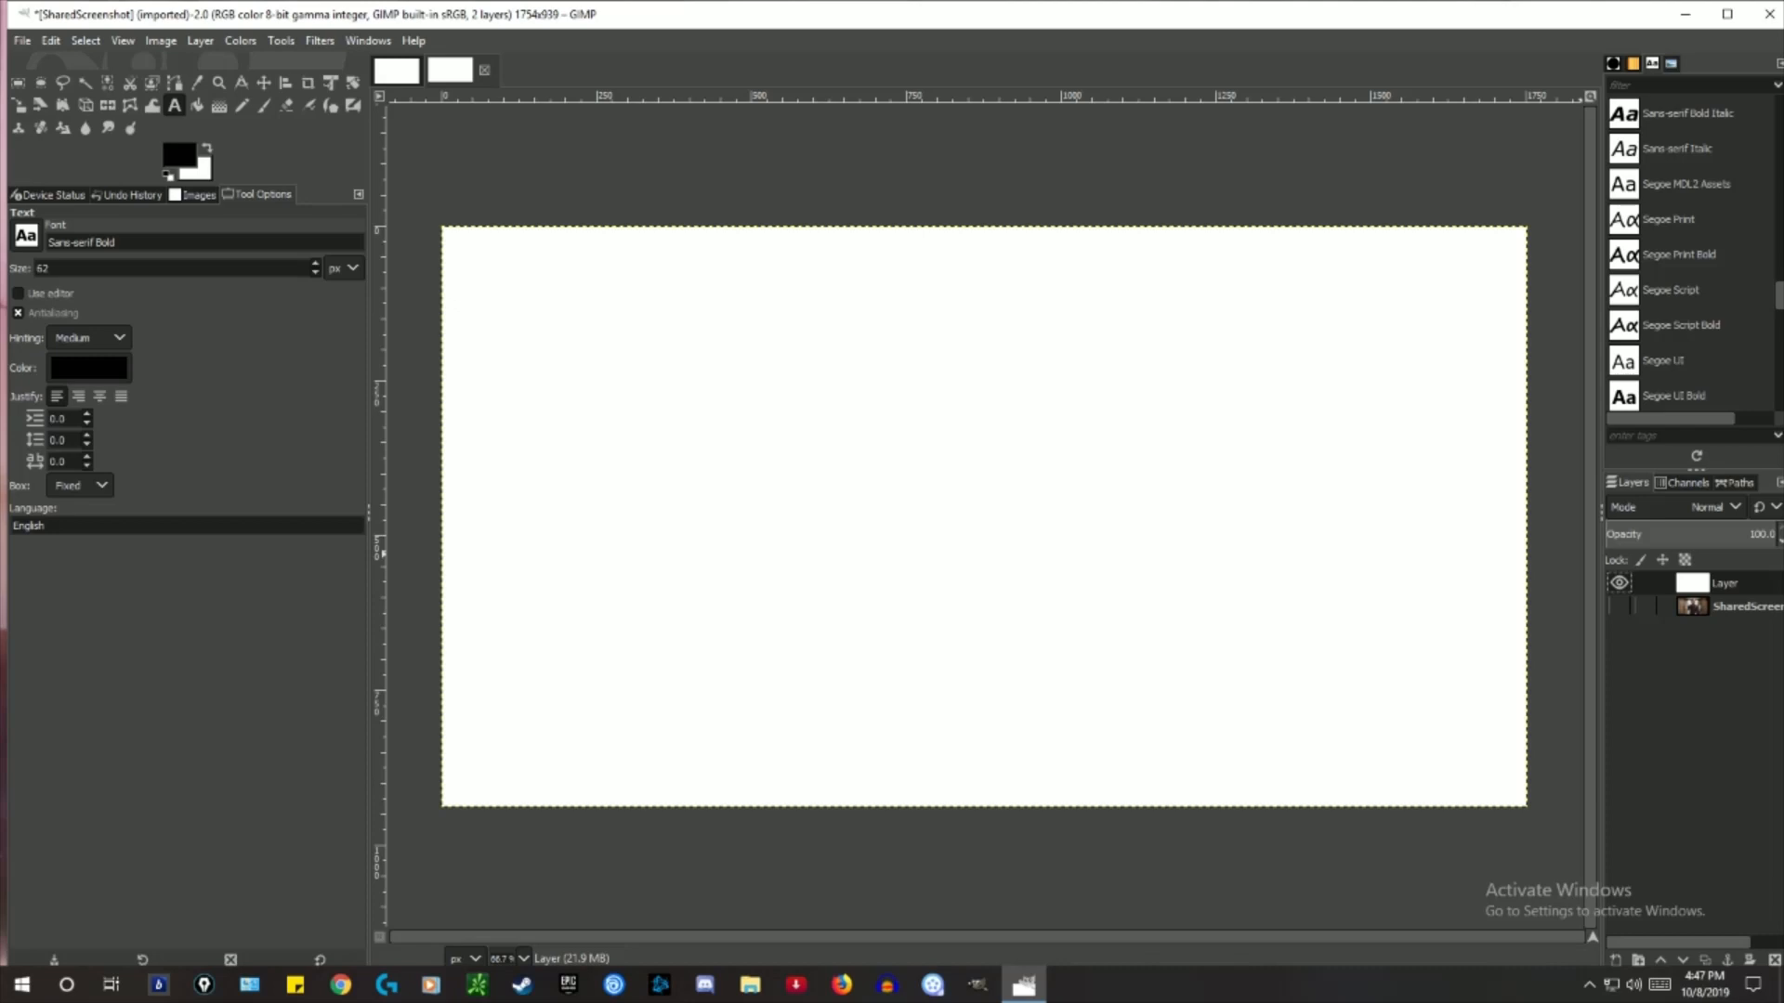
click(1619, 606)
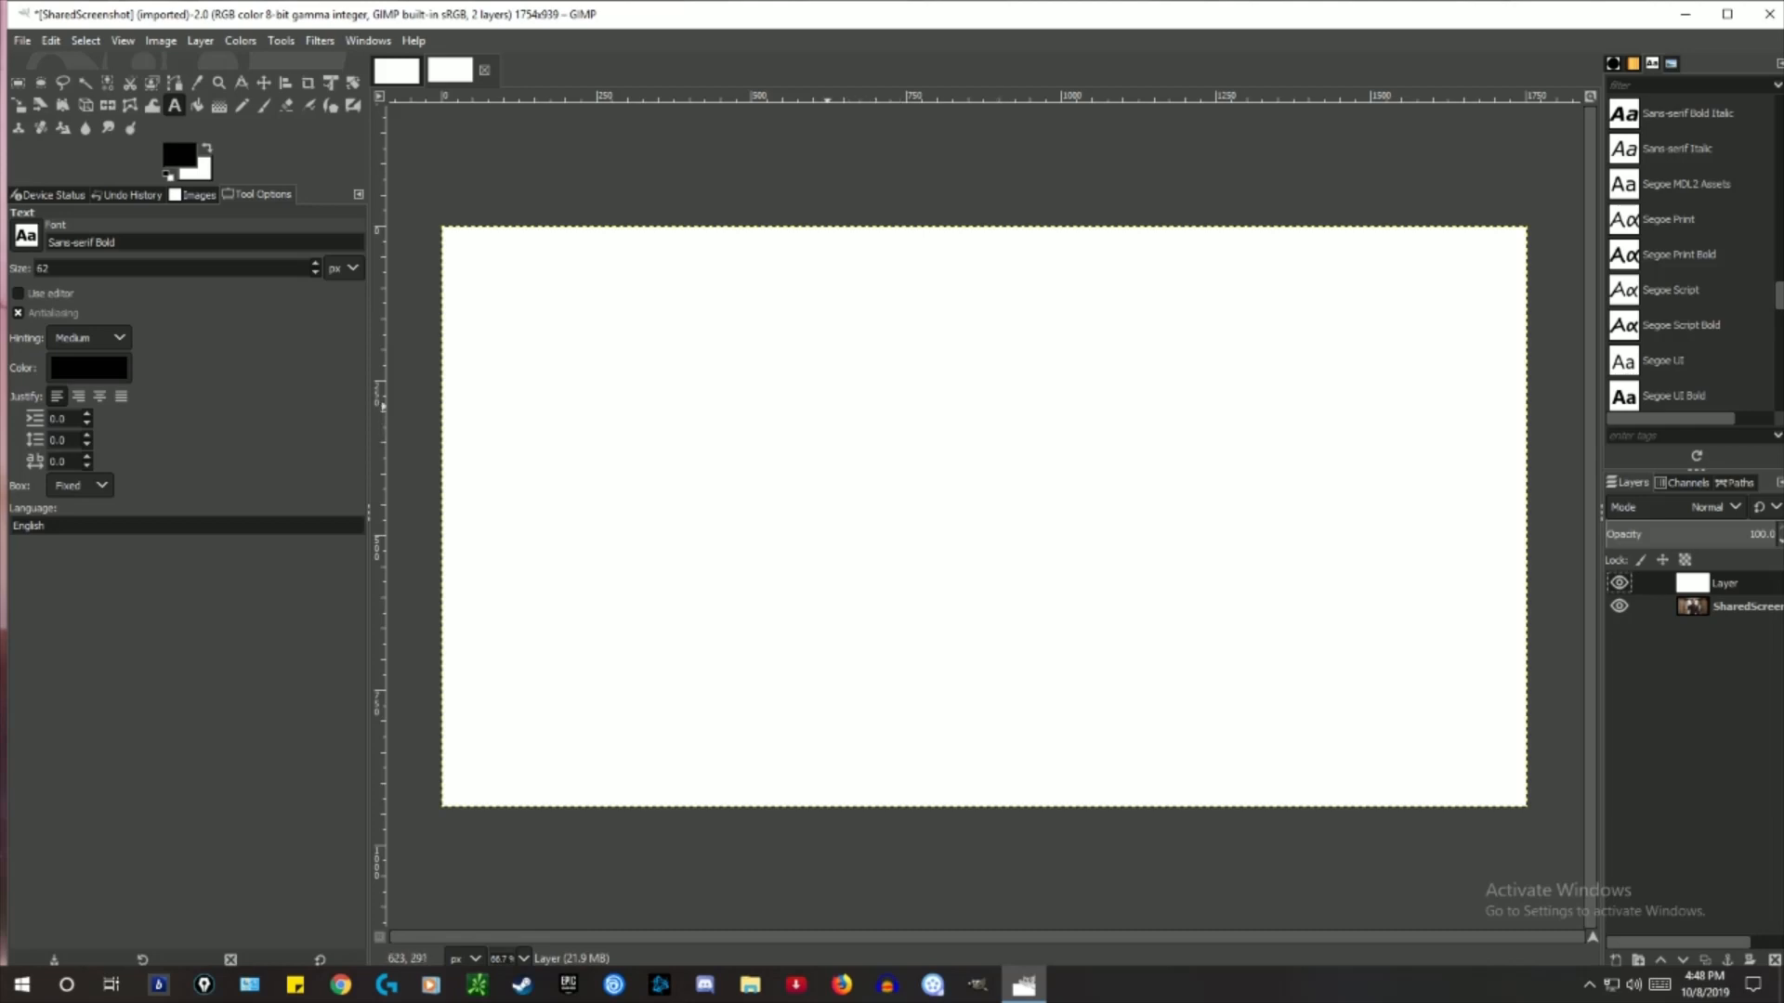
Draw a wide text box across the middle of the white canvas and enter the text "FUCK"
drag(563, 354, 1407, 711)
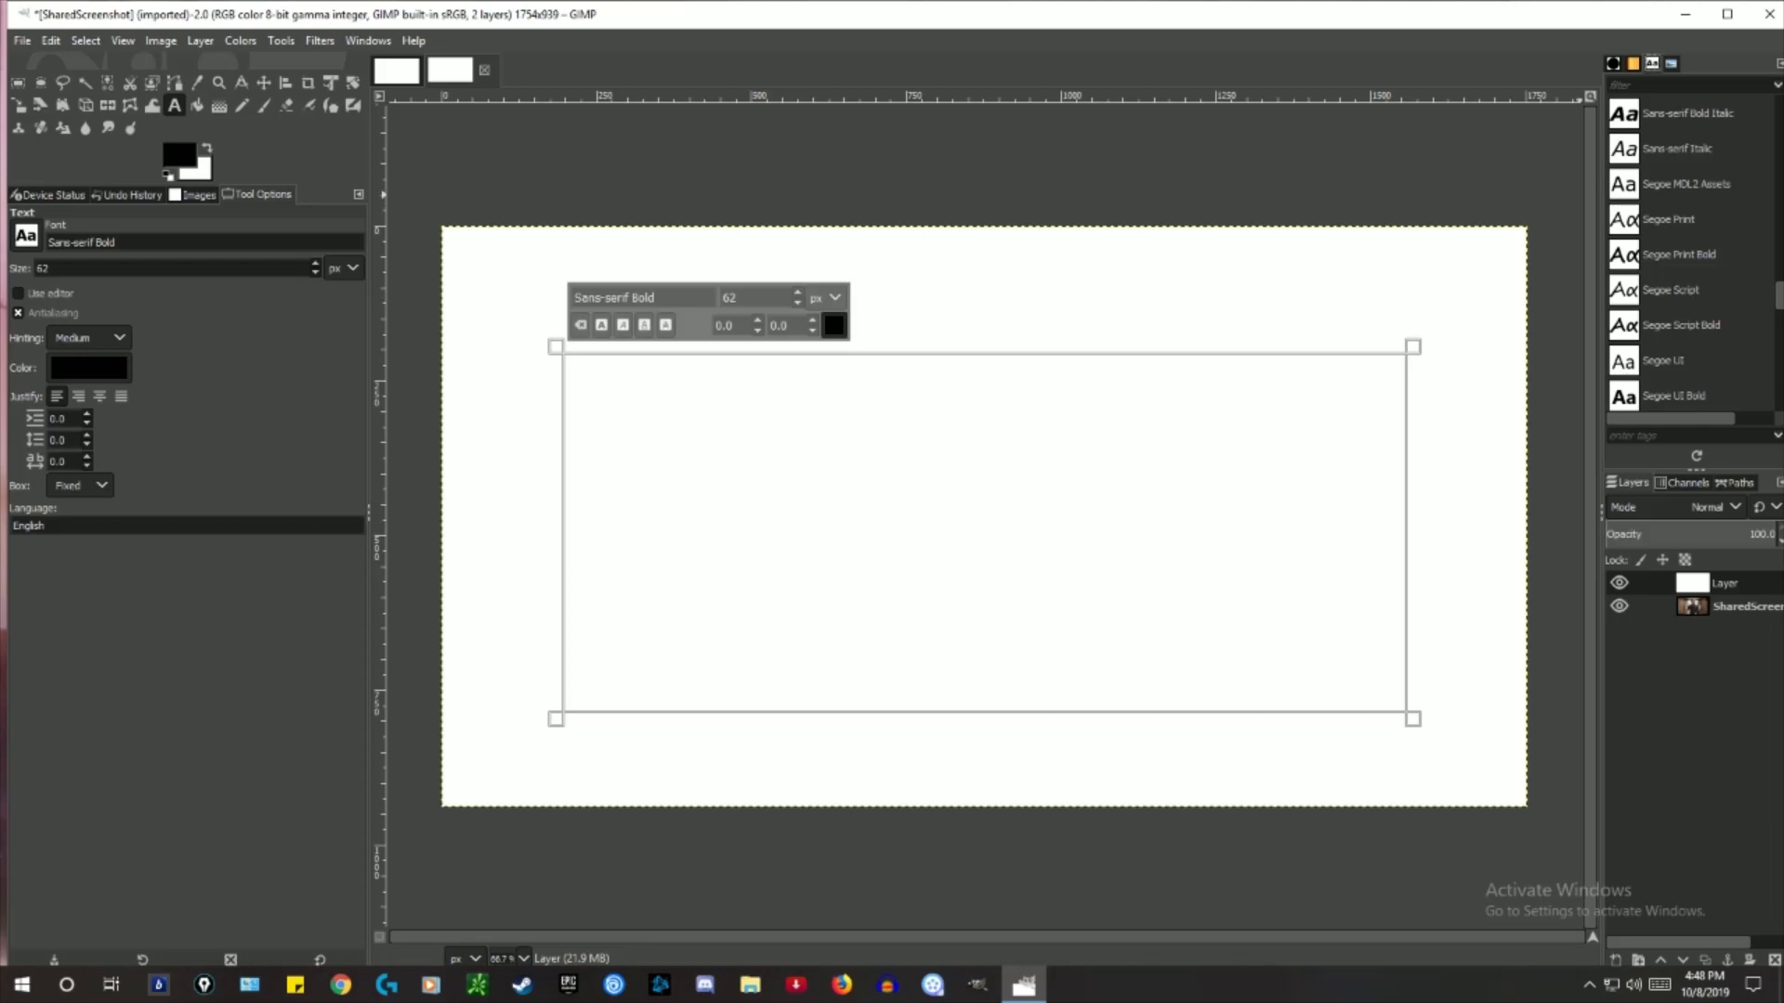
click(1632, 63)
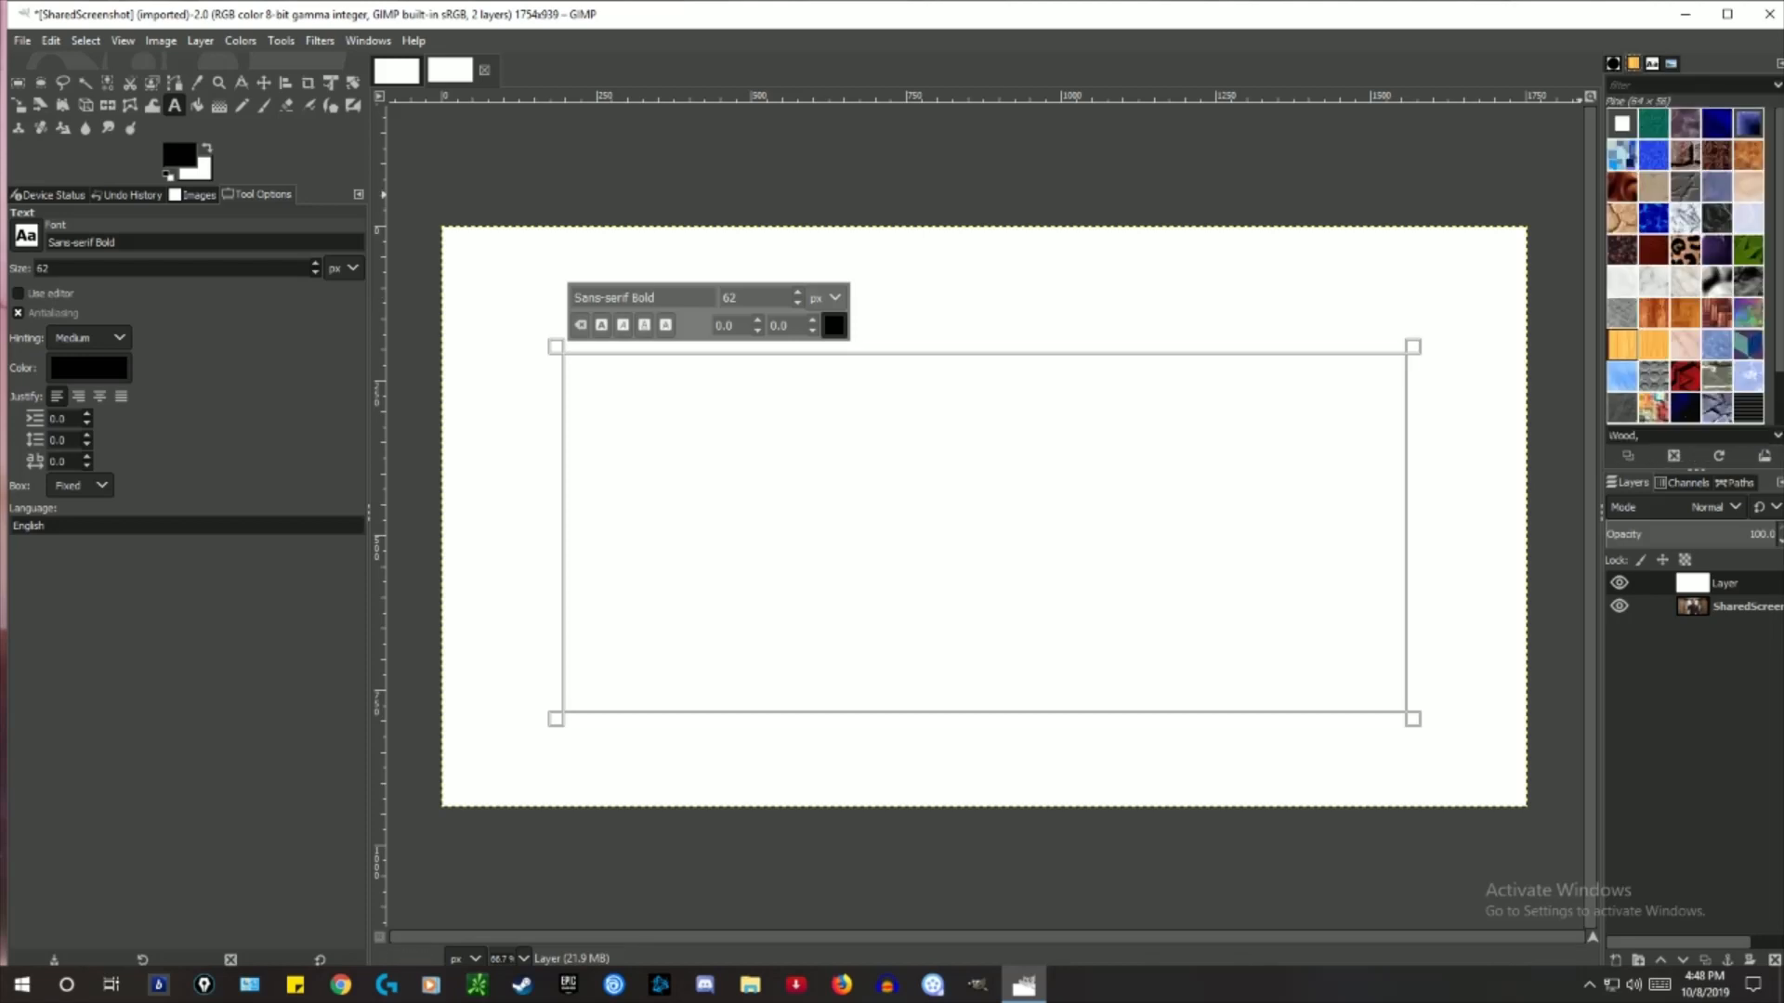
click(1651, 64)
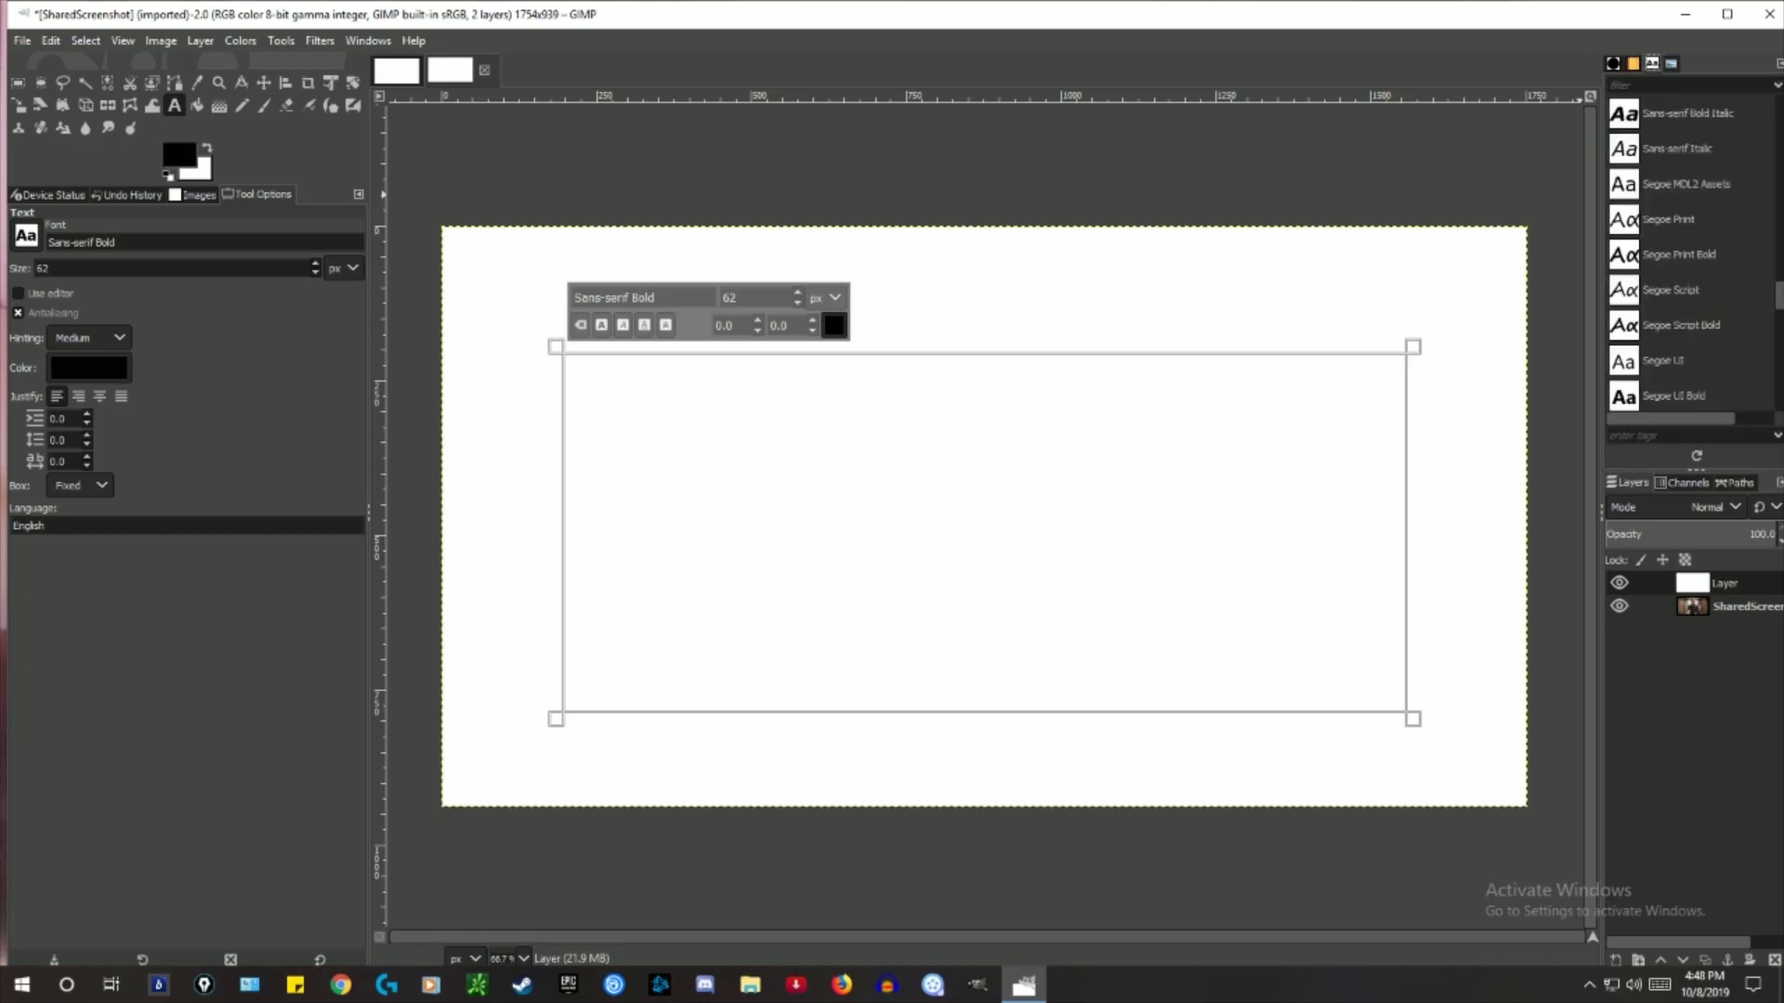
scroll(1667, 251, down, 3)
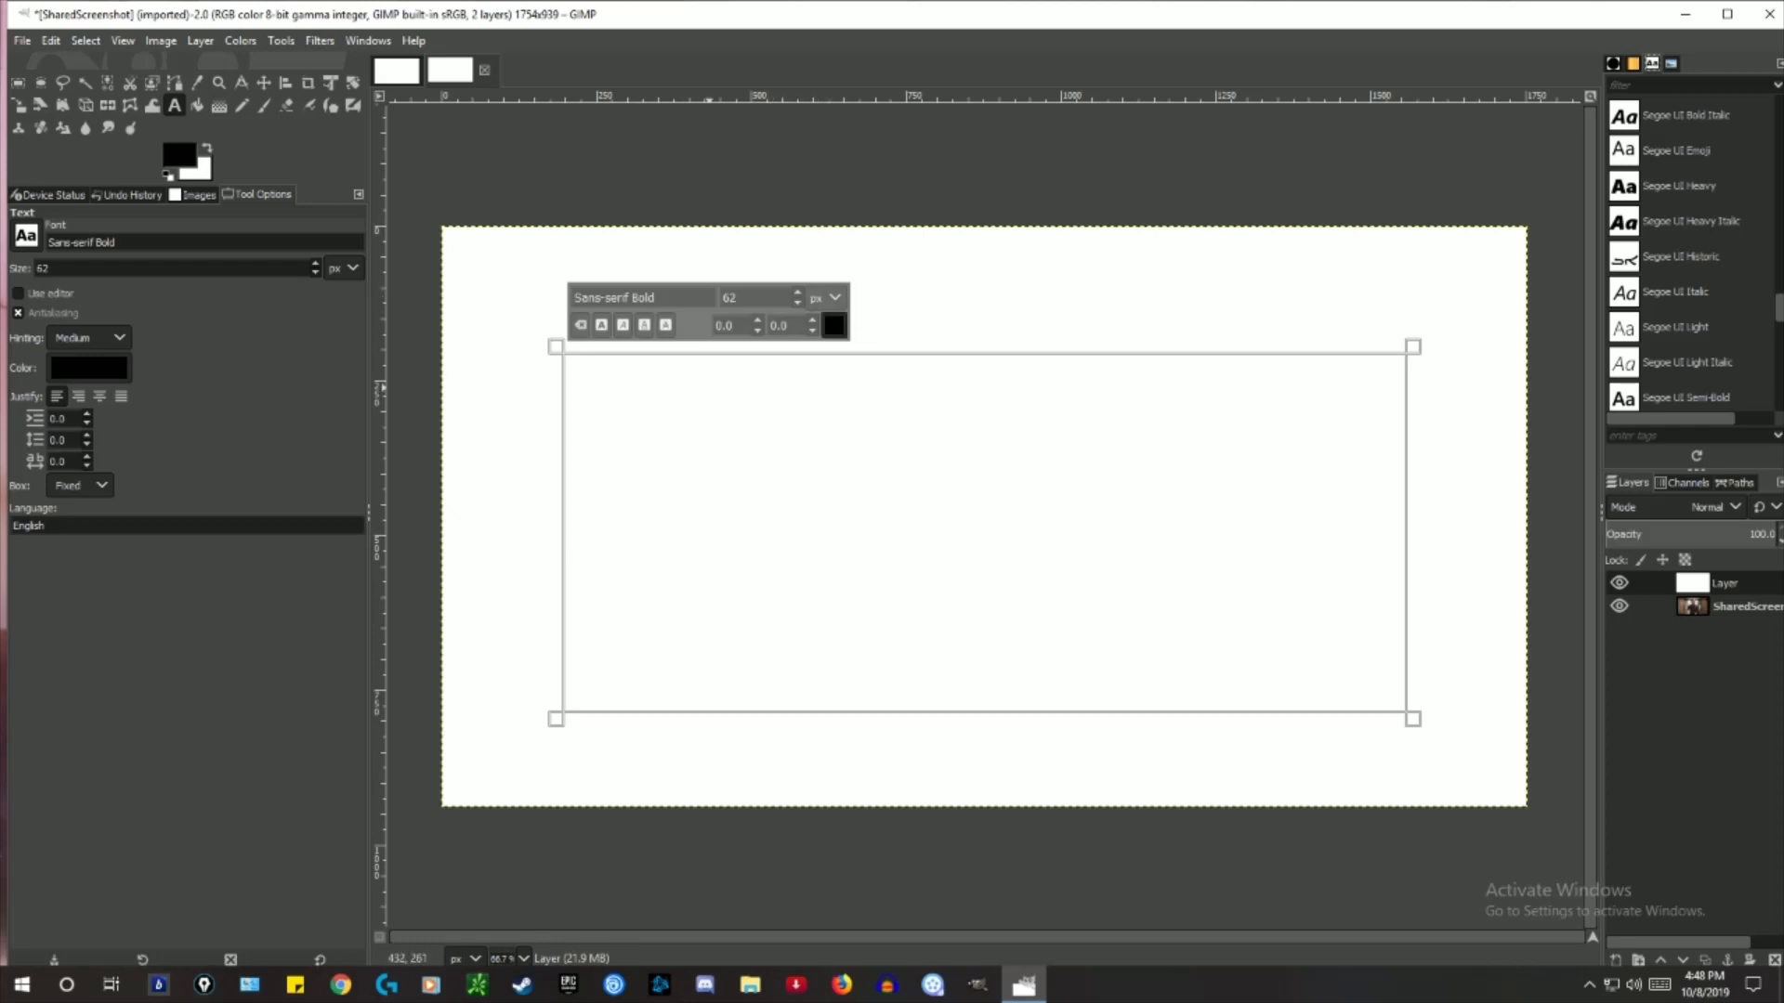
text(FUCK)
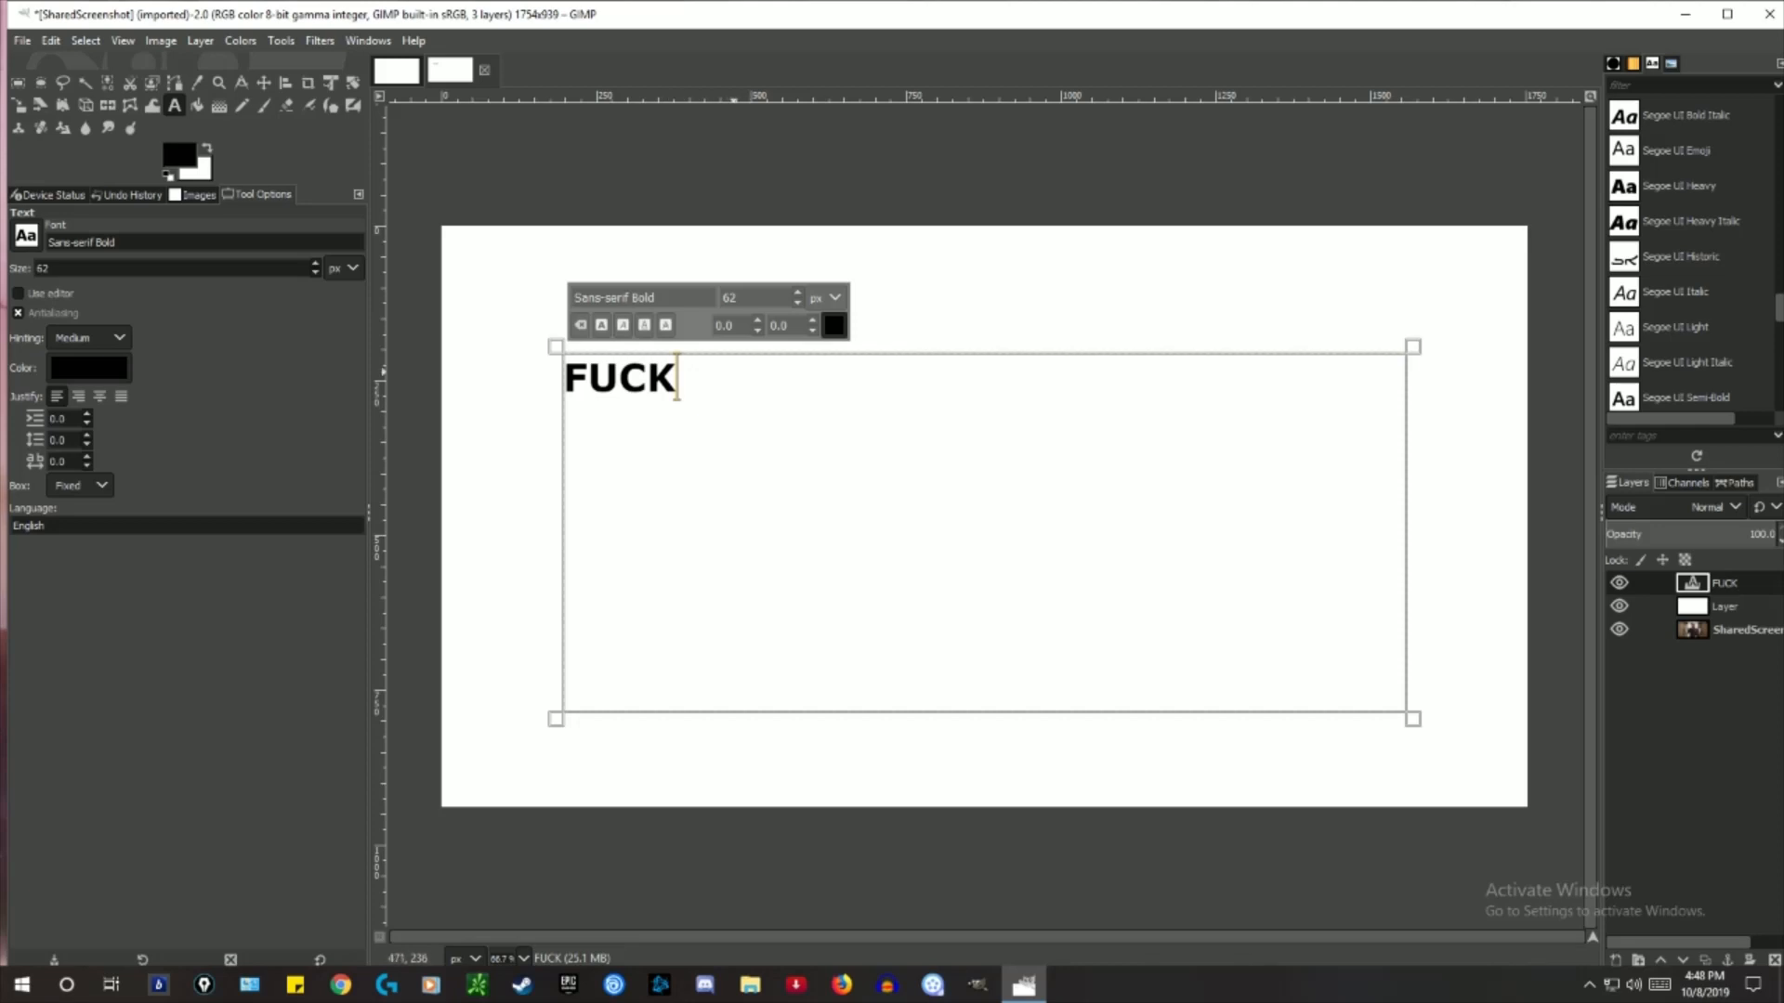
Enlarge all of the text in the box to a size of 442 px
drag(740, 382, 552, 401)
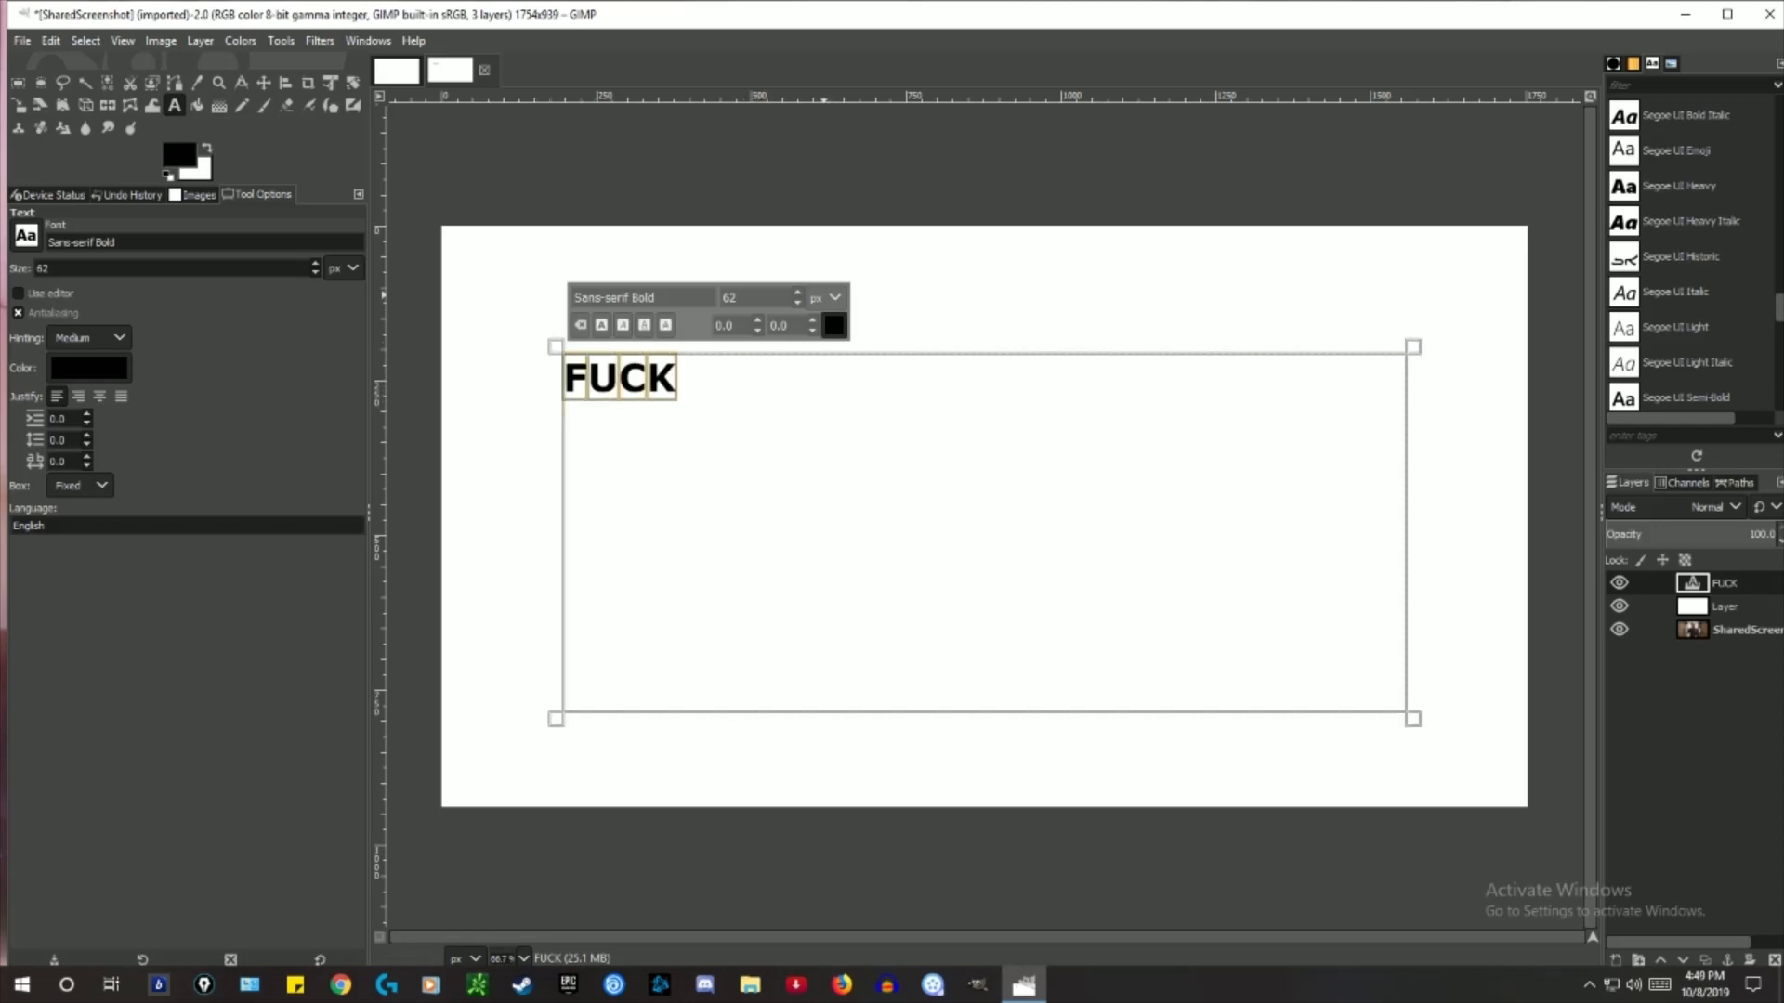
click(797, 292)
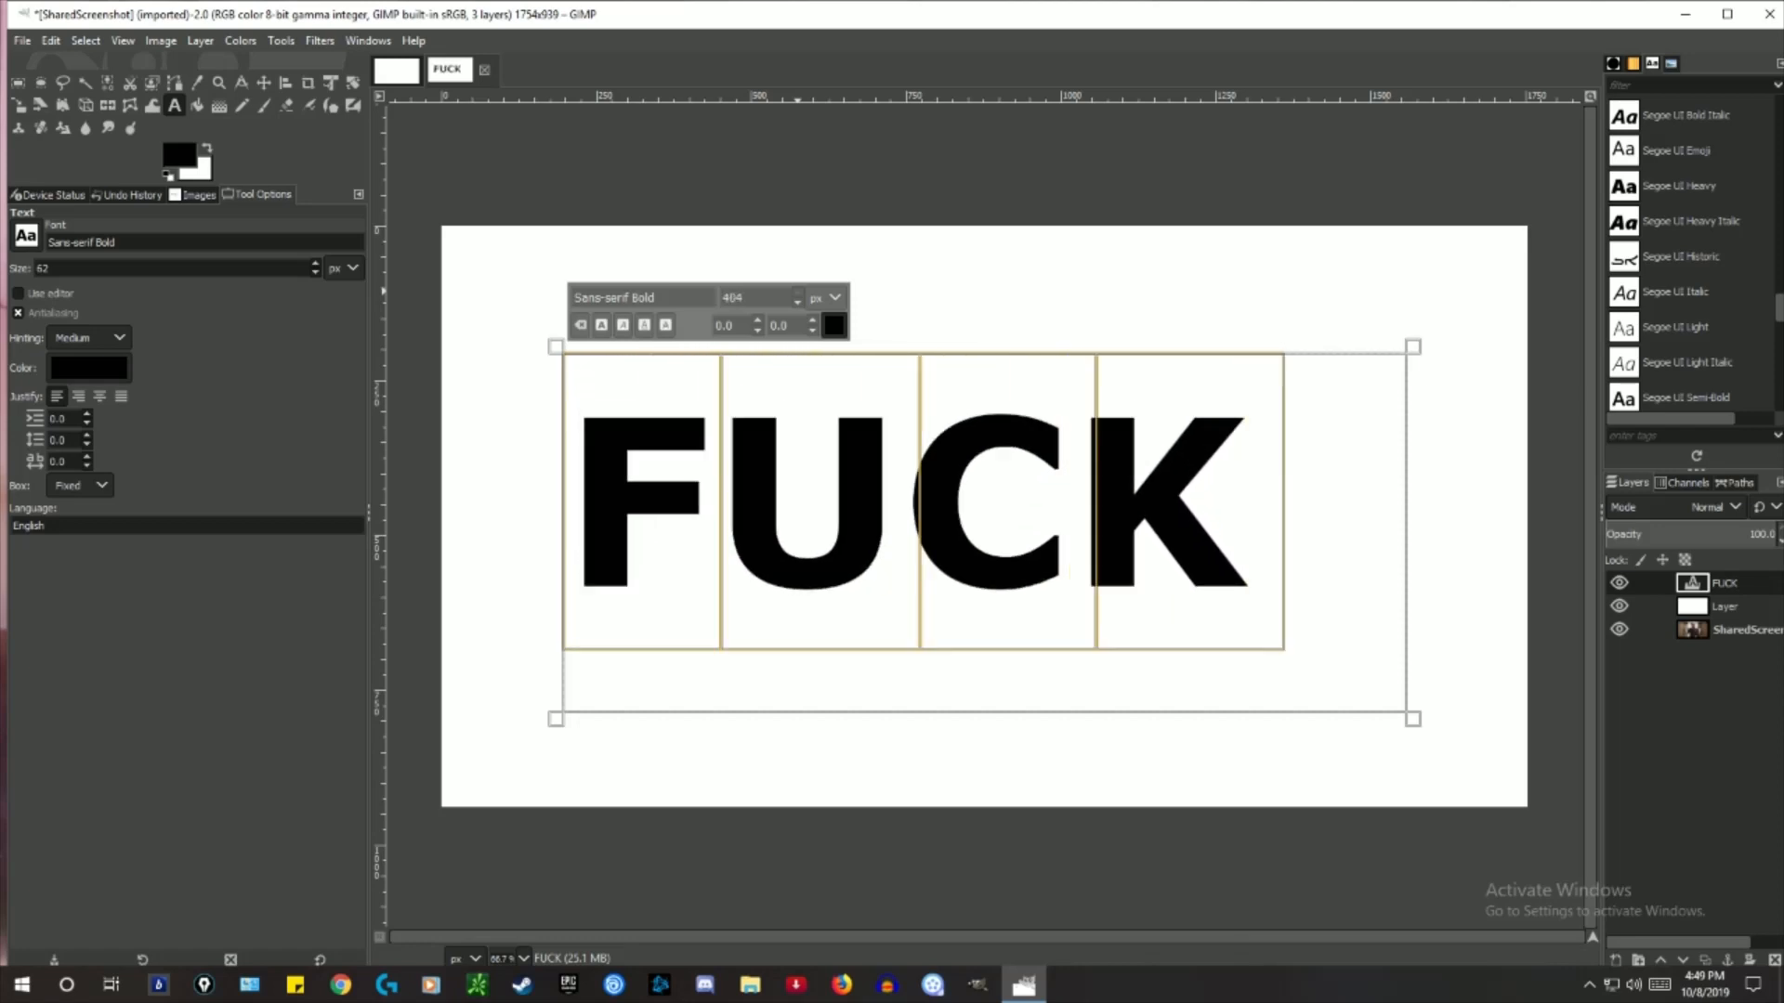
click(797, 292)
click(797, 292)
click(797, 291)
click(797, 292)
click(797, 292)
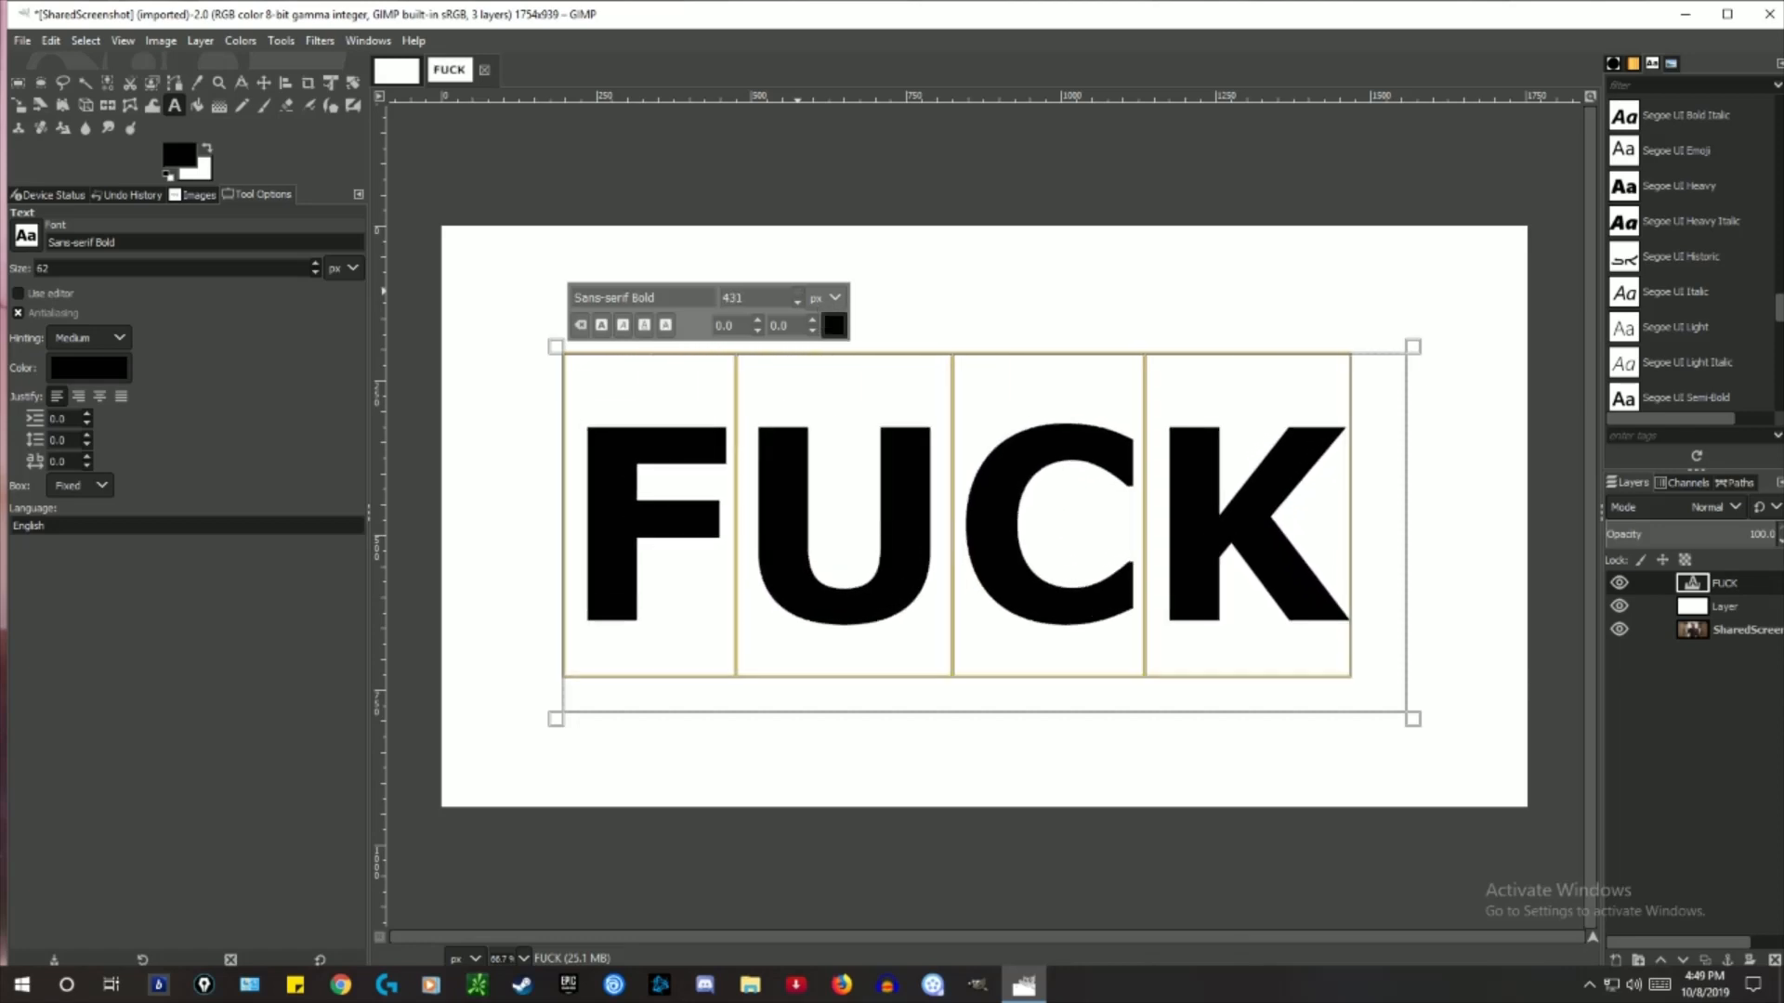
click(797, 292)
click(797, 292)
click(797, 291)
click(797, 292)
click(797, 292)
click(798, 292)
click(797, 291)
click(797, 292)
click(797, 292)
click(798, 291)
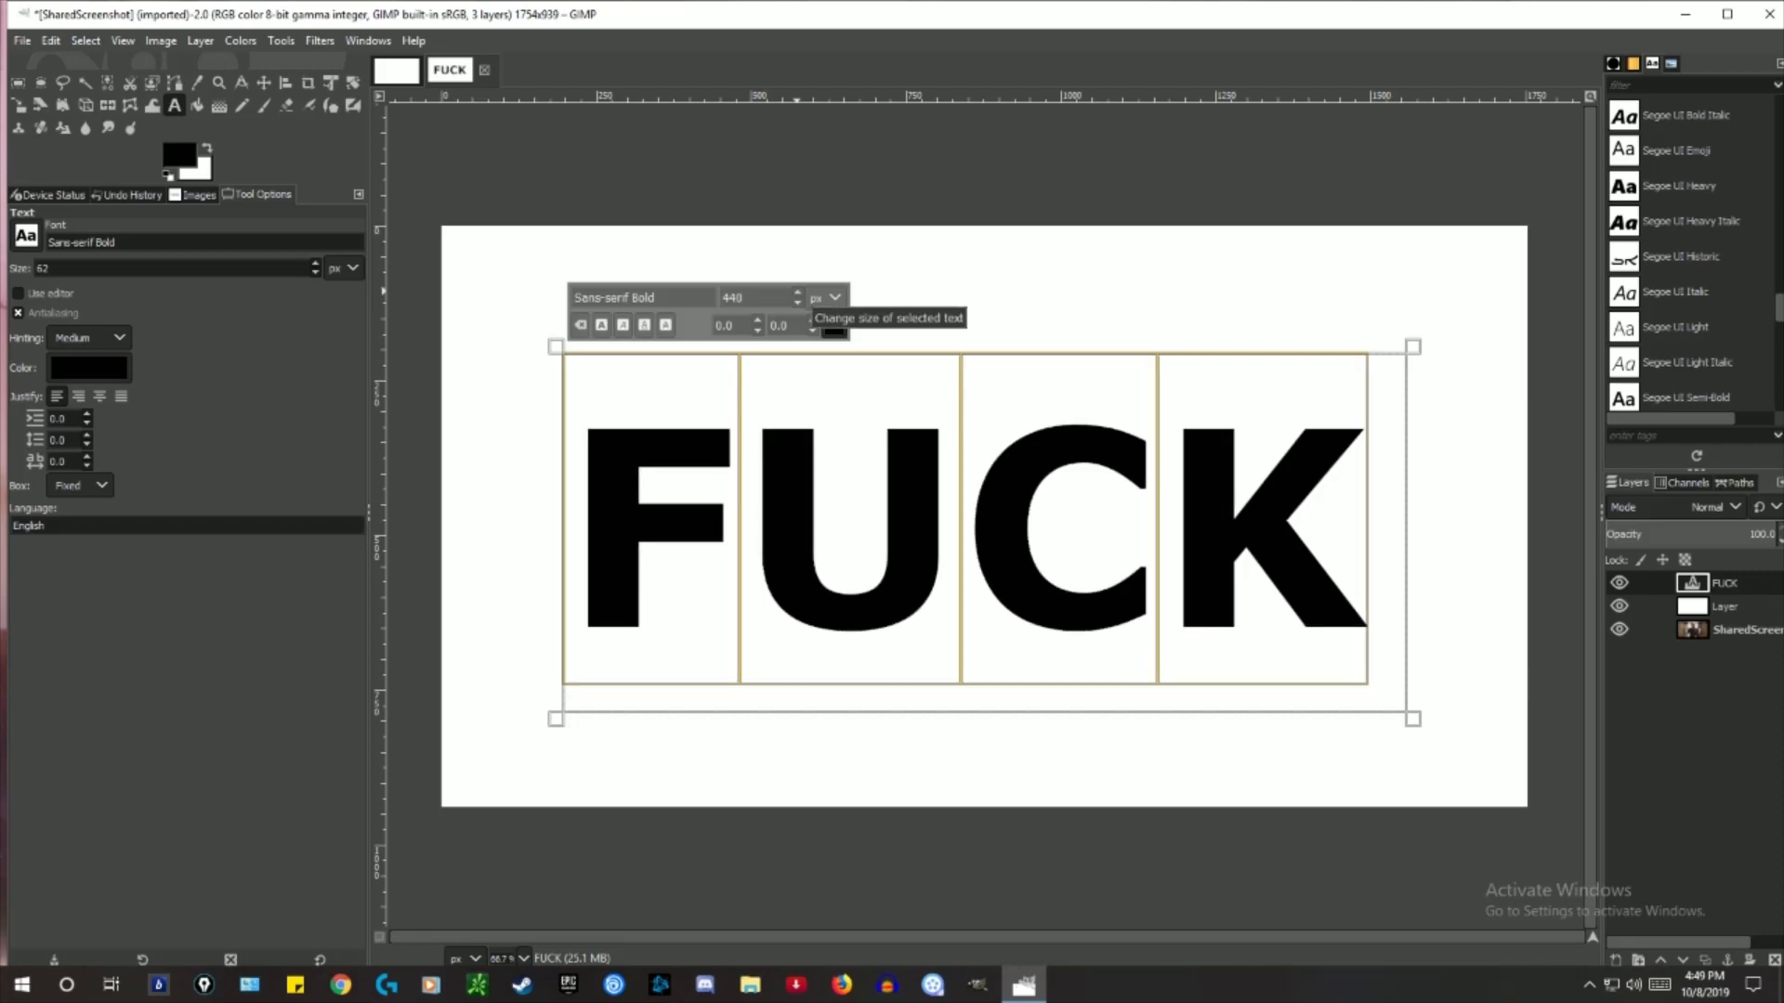
click(797, 292)
click(797, 292)
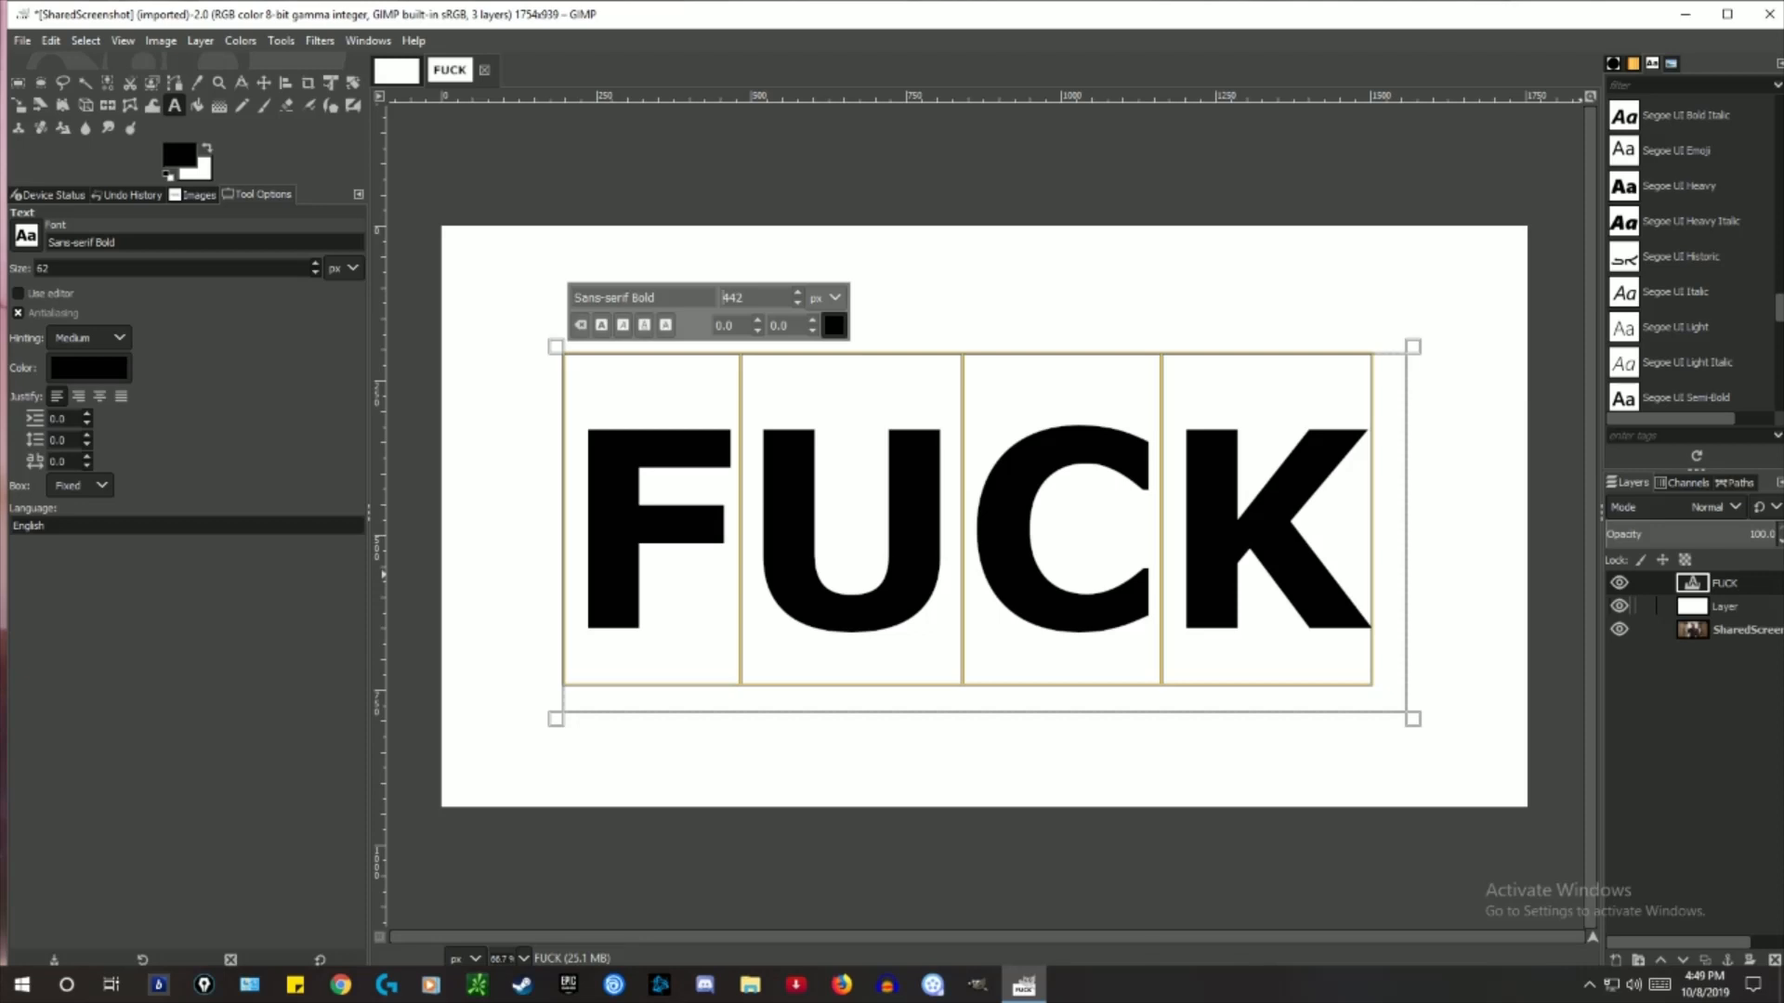
Hide the white layer temporarily to preview the text over the photo, and show it again
click(1619, 605)
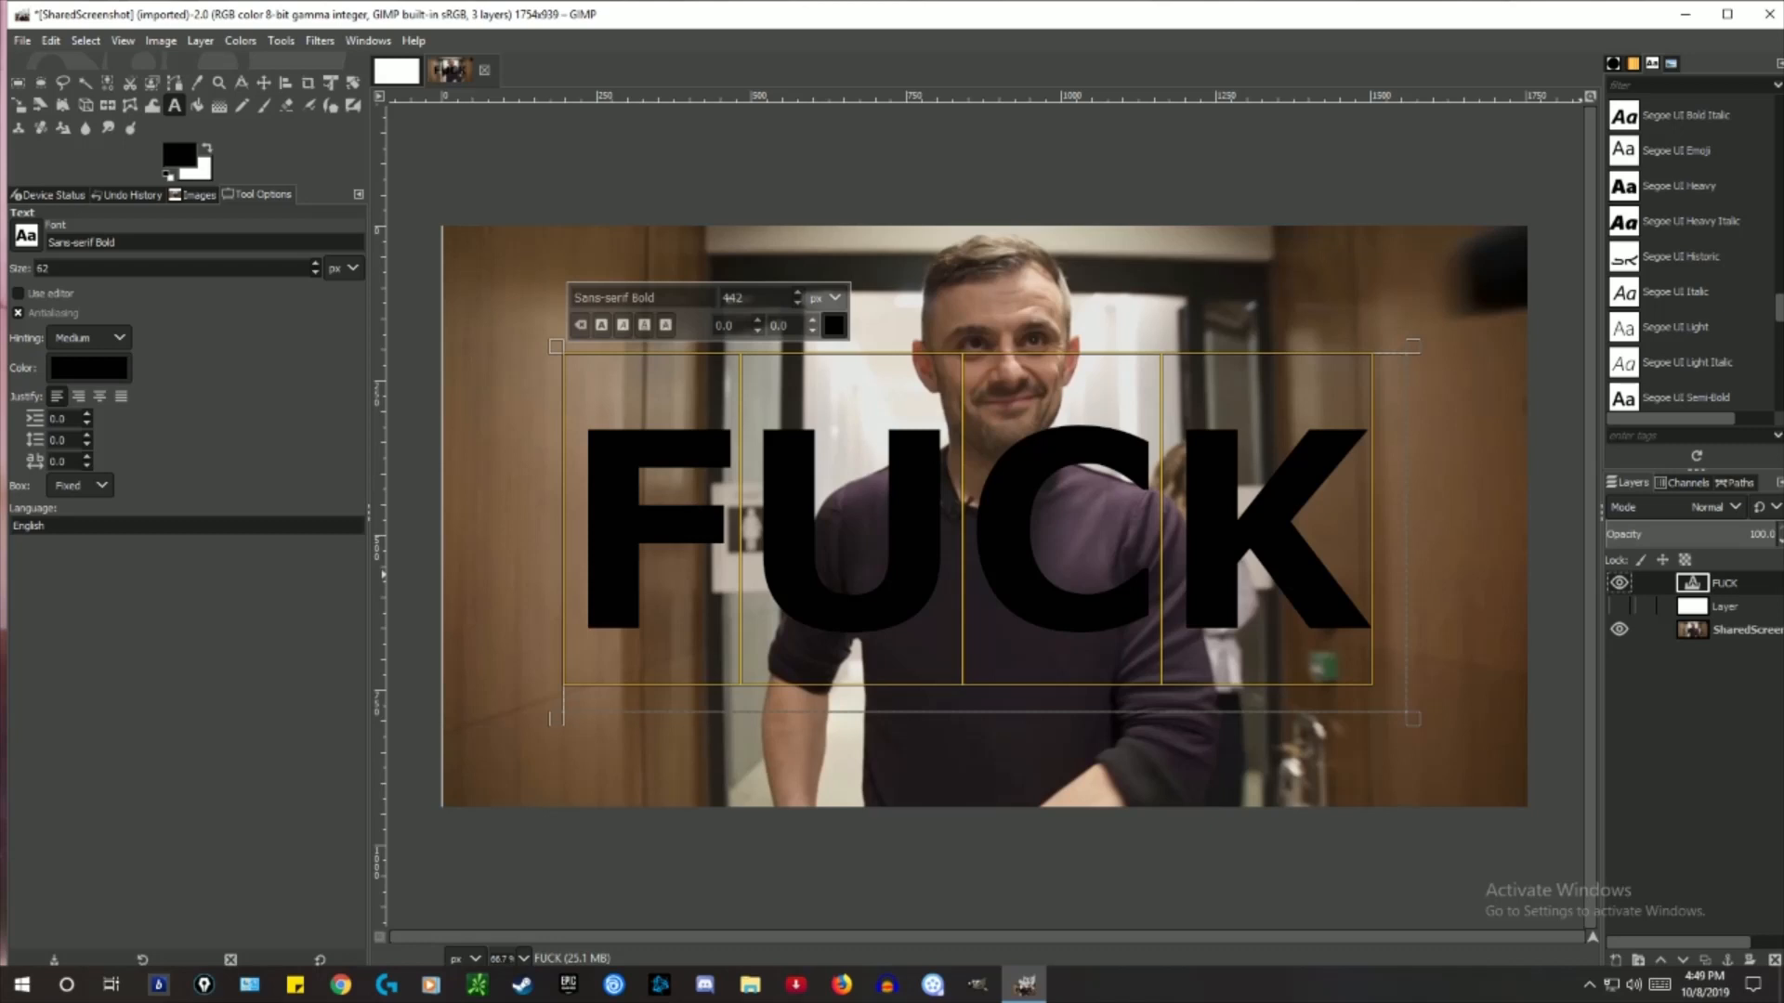
click(1618, 606)
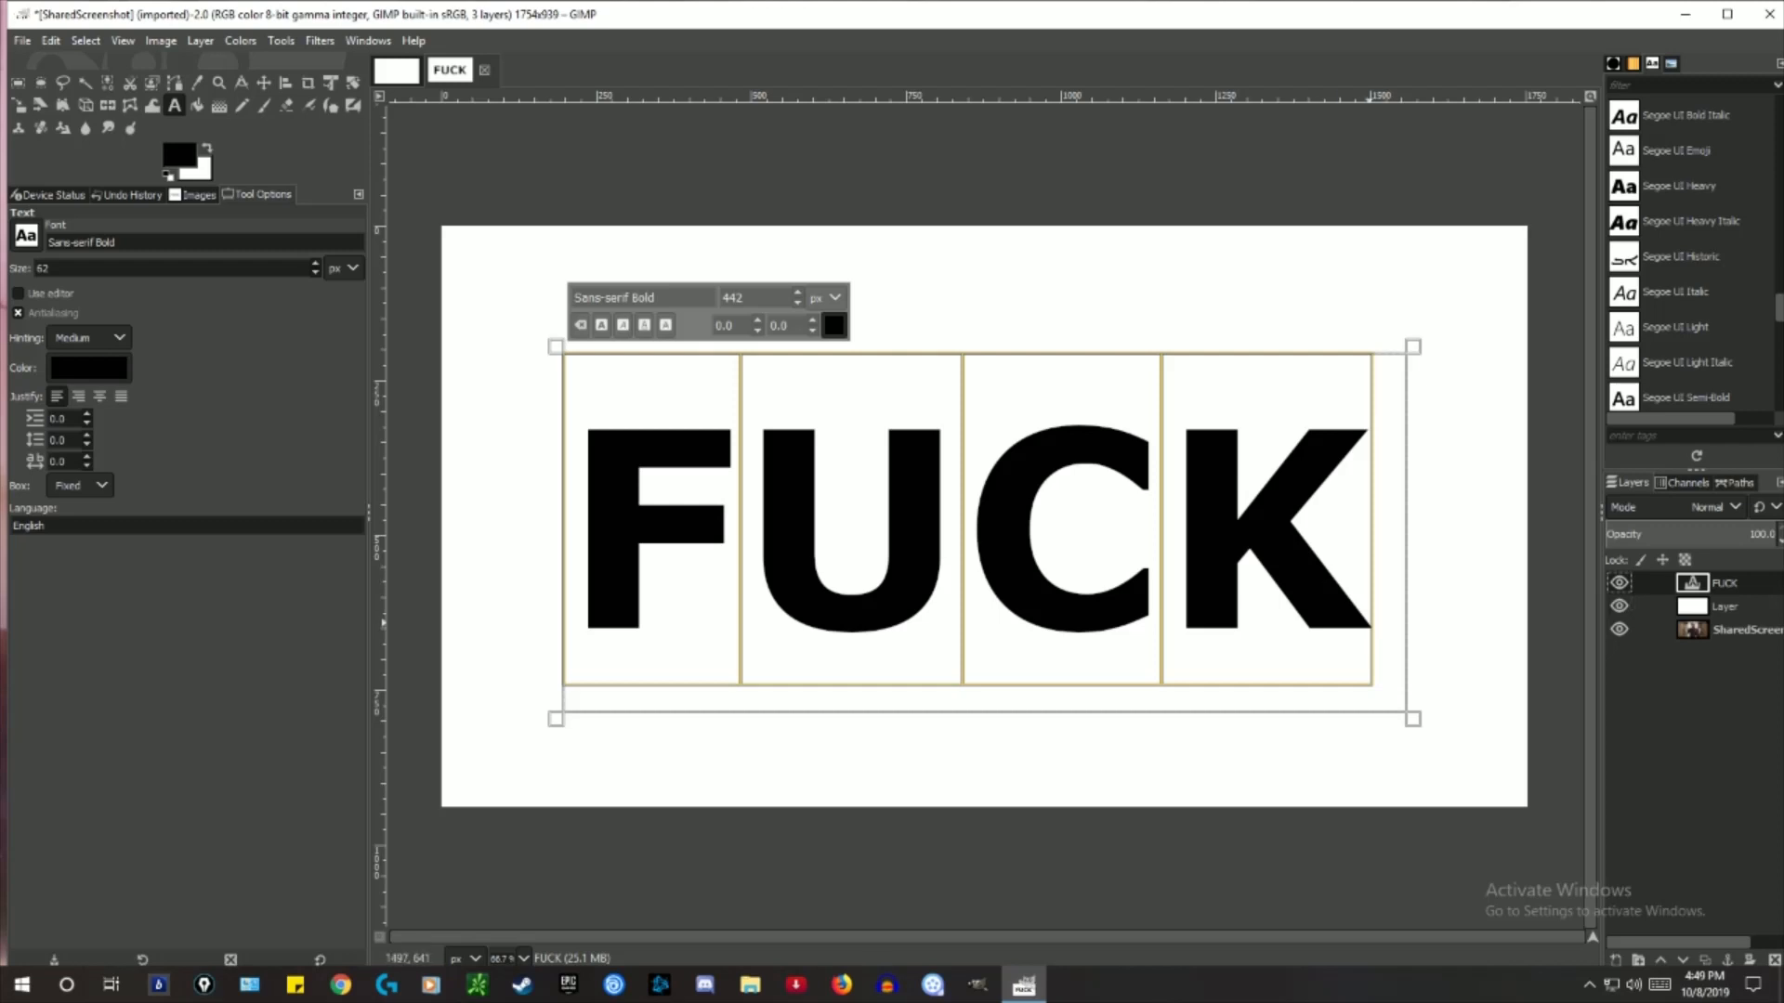
key(shift+Left)
key(shift+Left)
key(shift+Left)
key(shift+Left)
Hide the text layer and turn its alpha into a selection of the letter shapes
click(1619, 582)
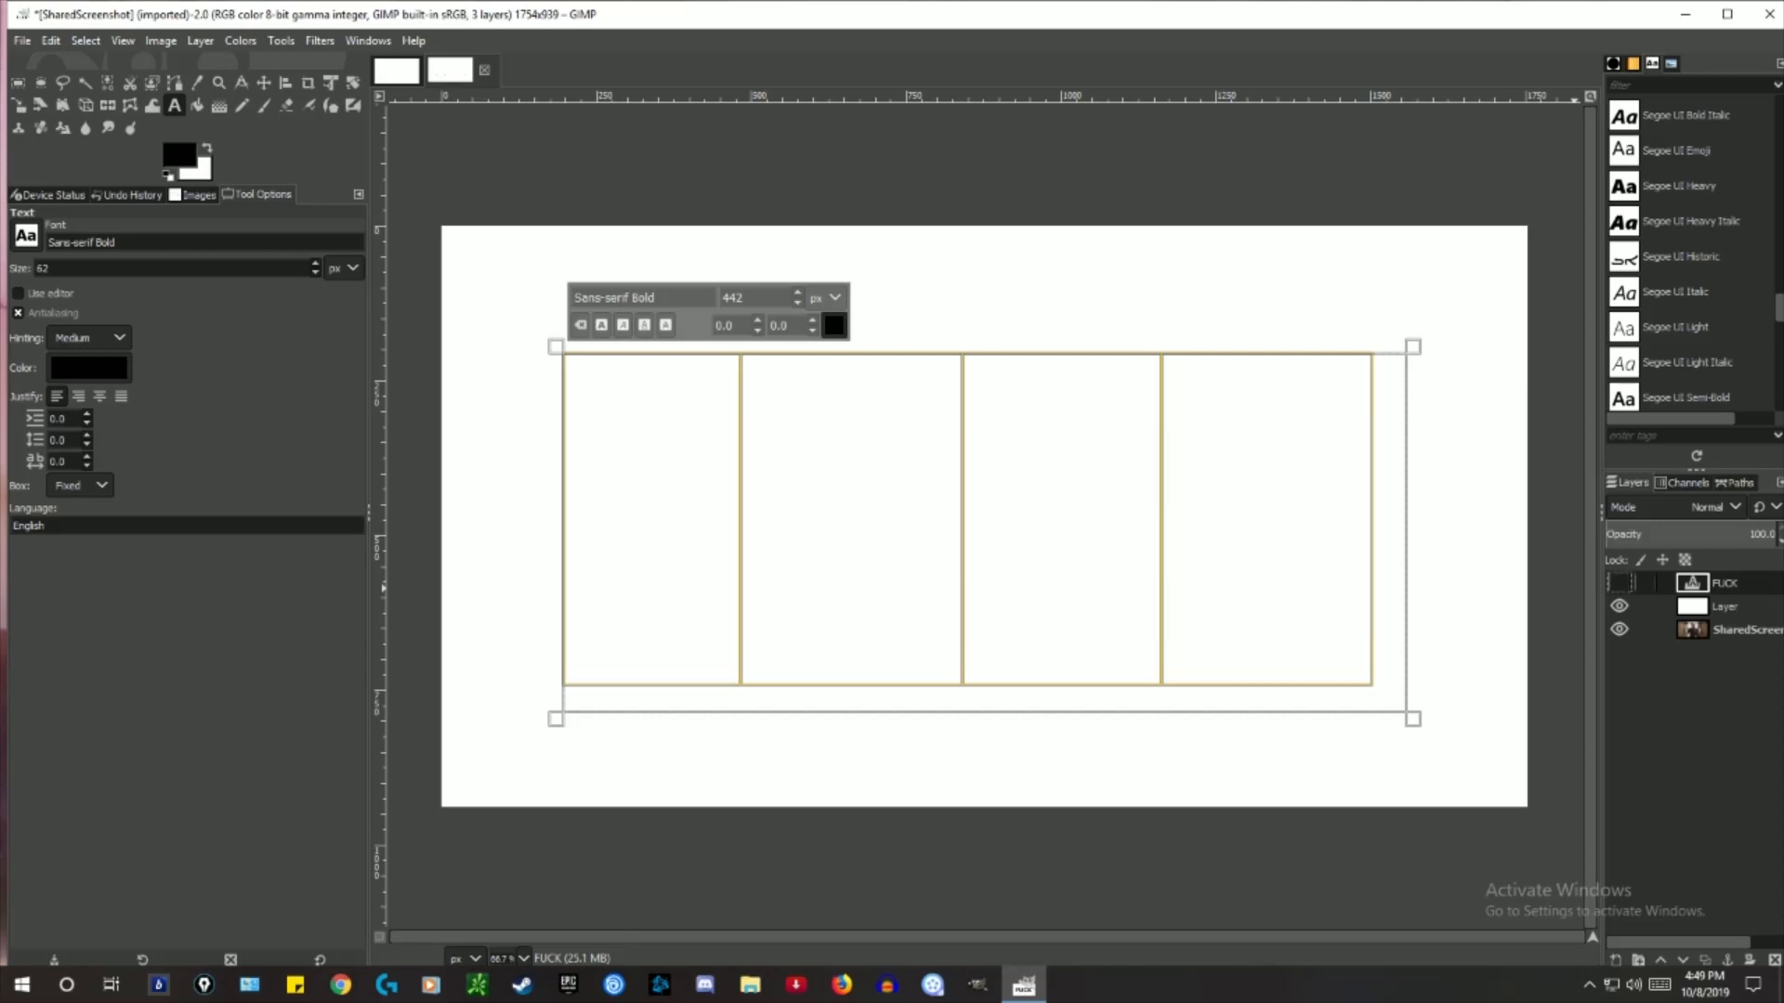
right_click(1688, 580)
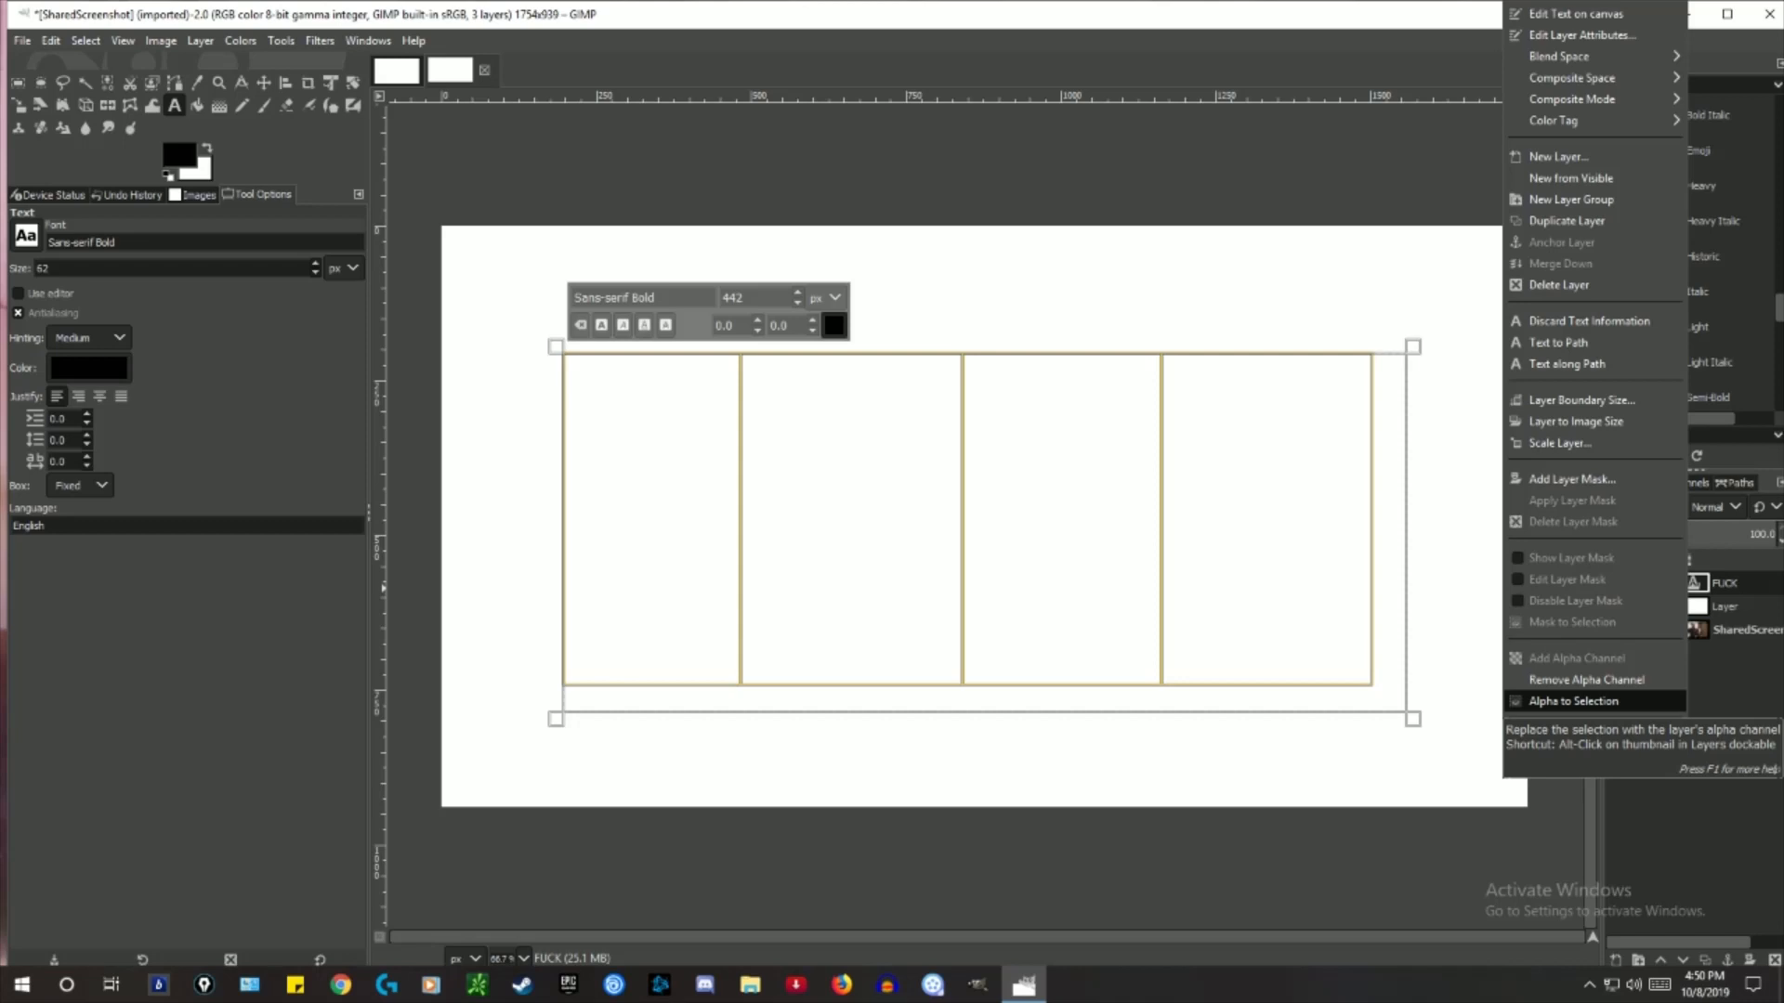
click(1573, 700)
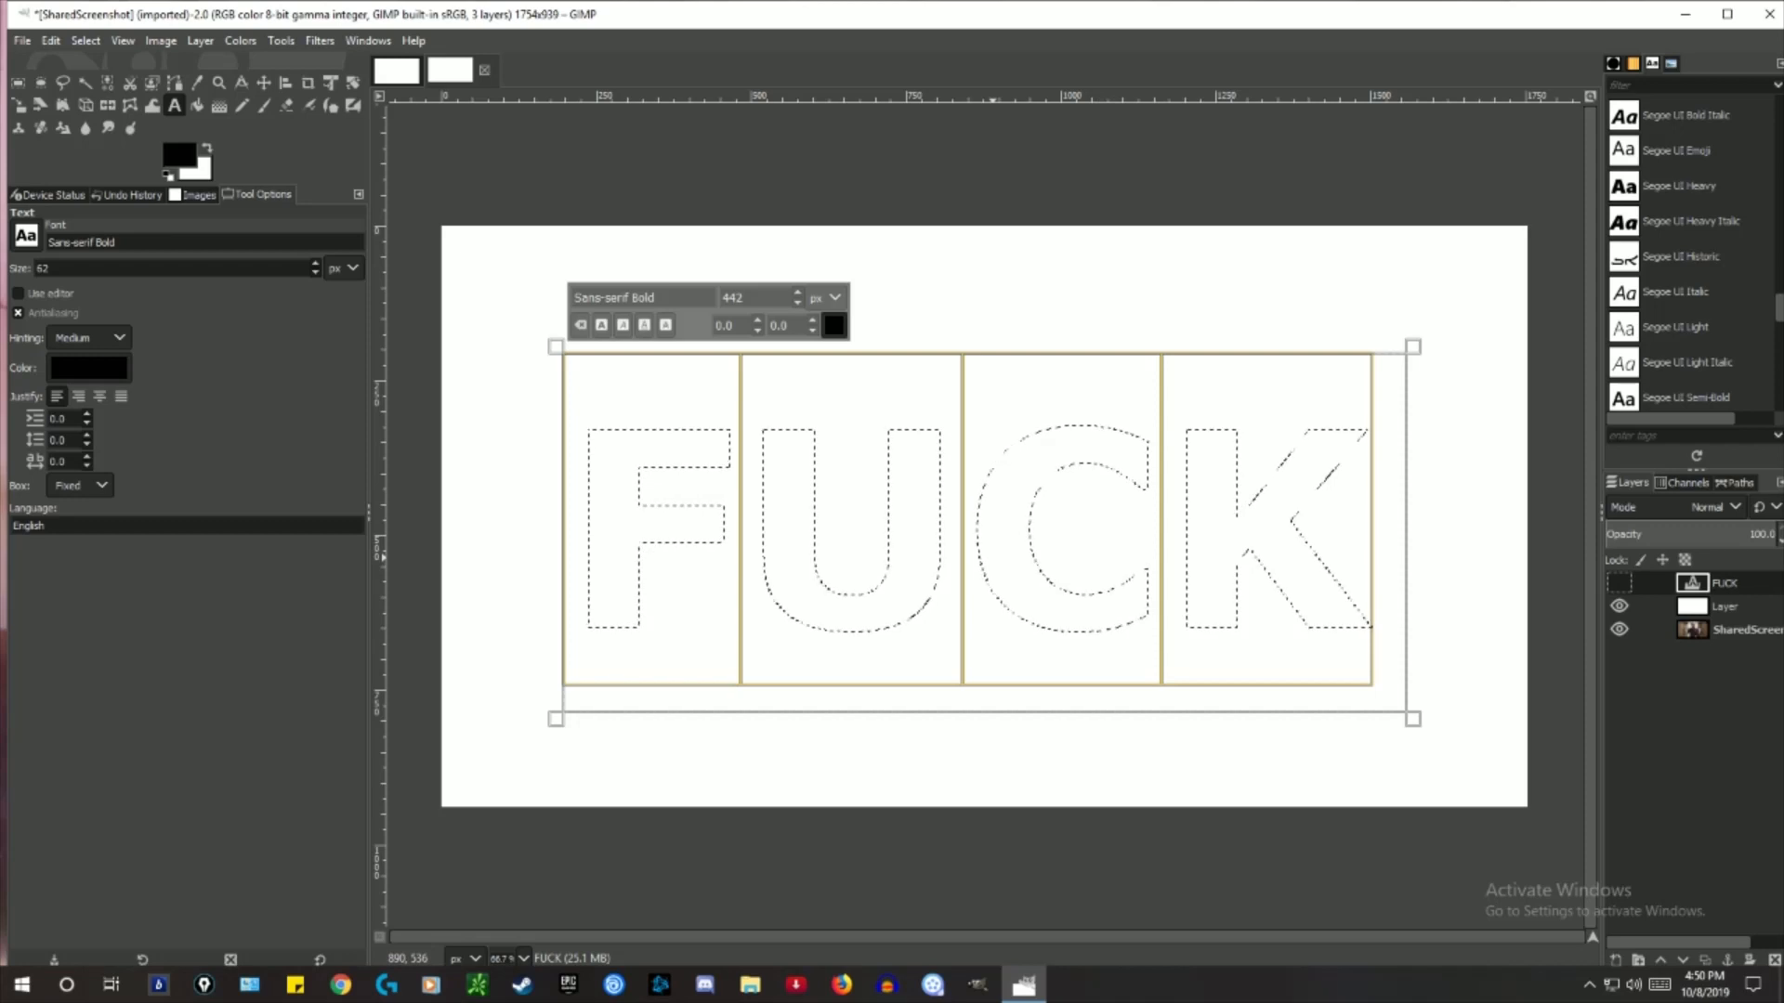
Clear the letter-shaped selection from the white layer so the photo shows through
right_click(994, 560)
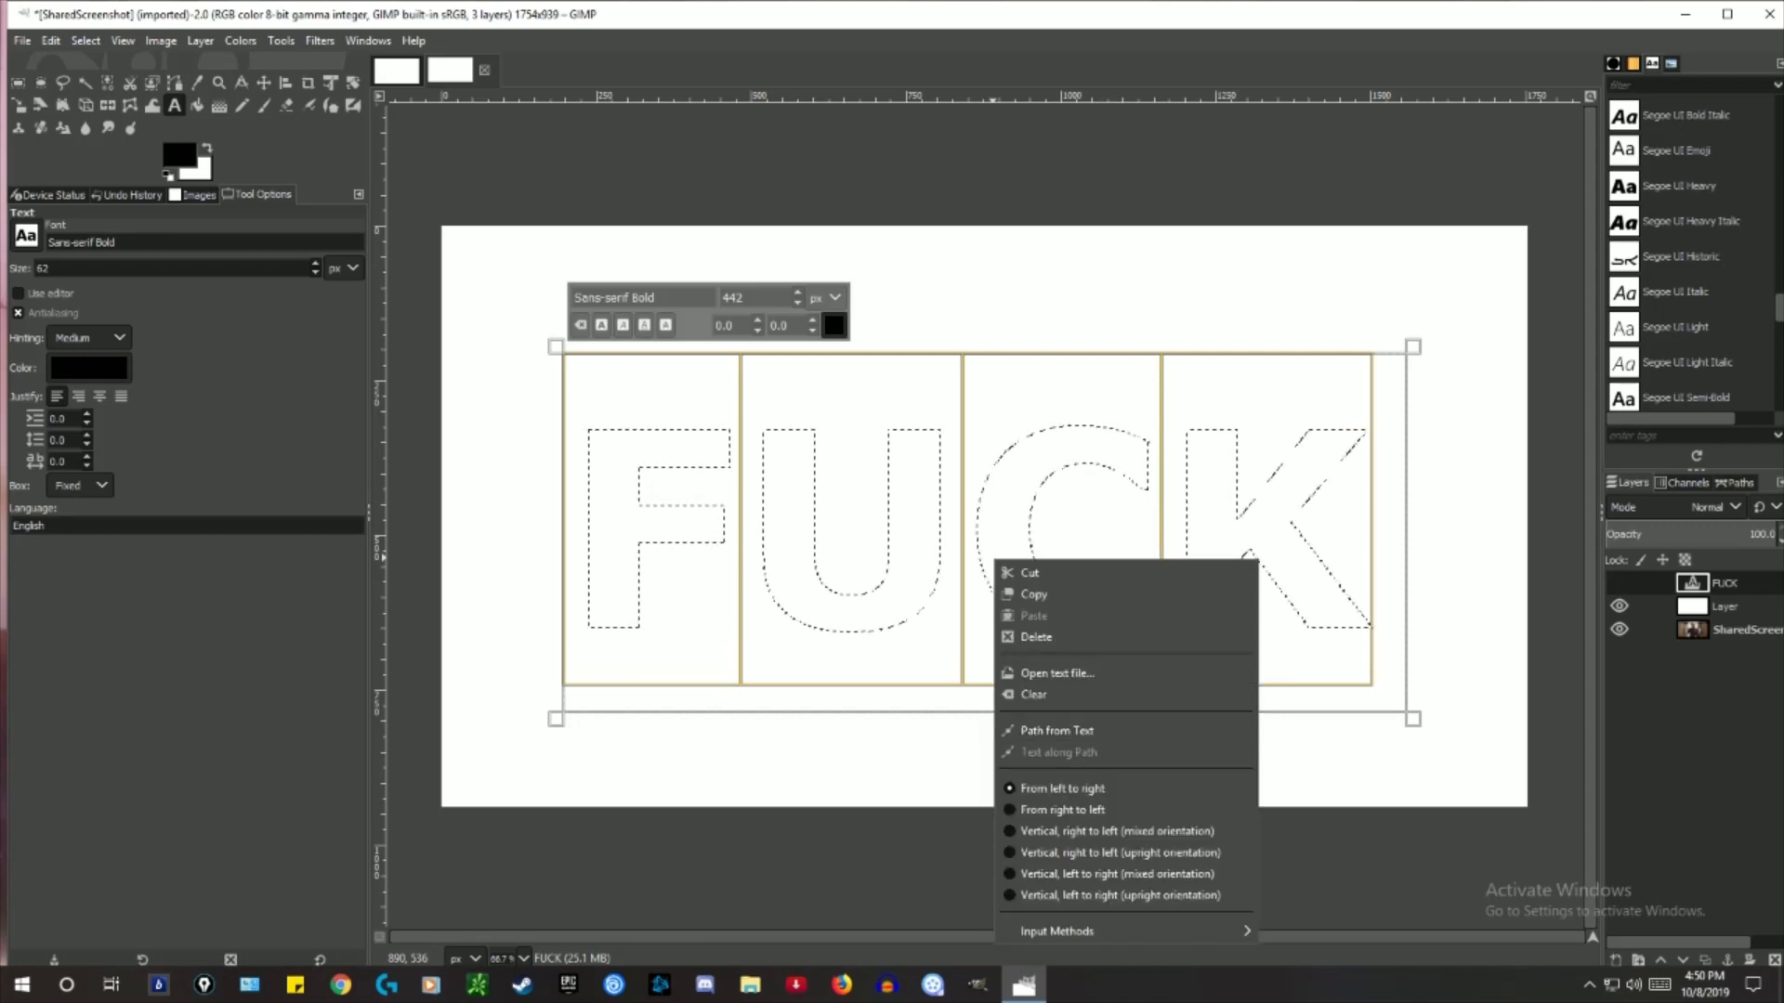
key(Escape)
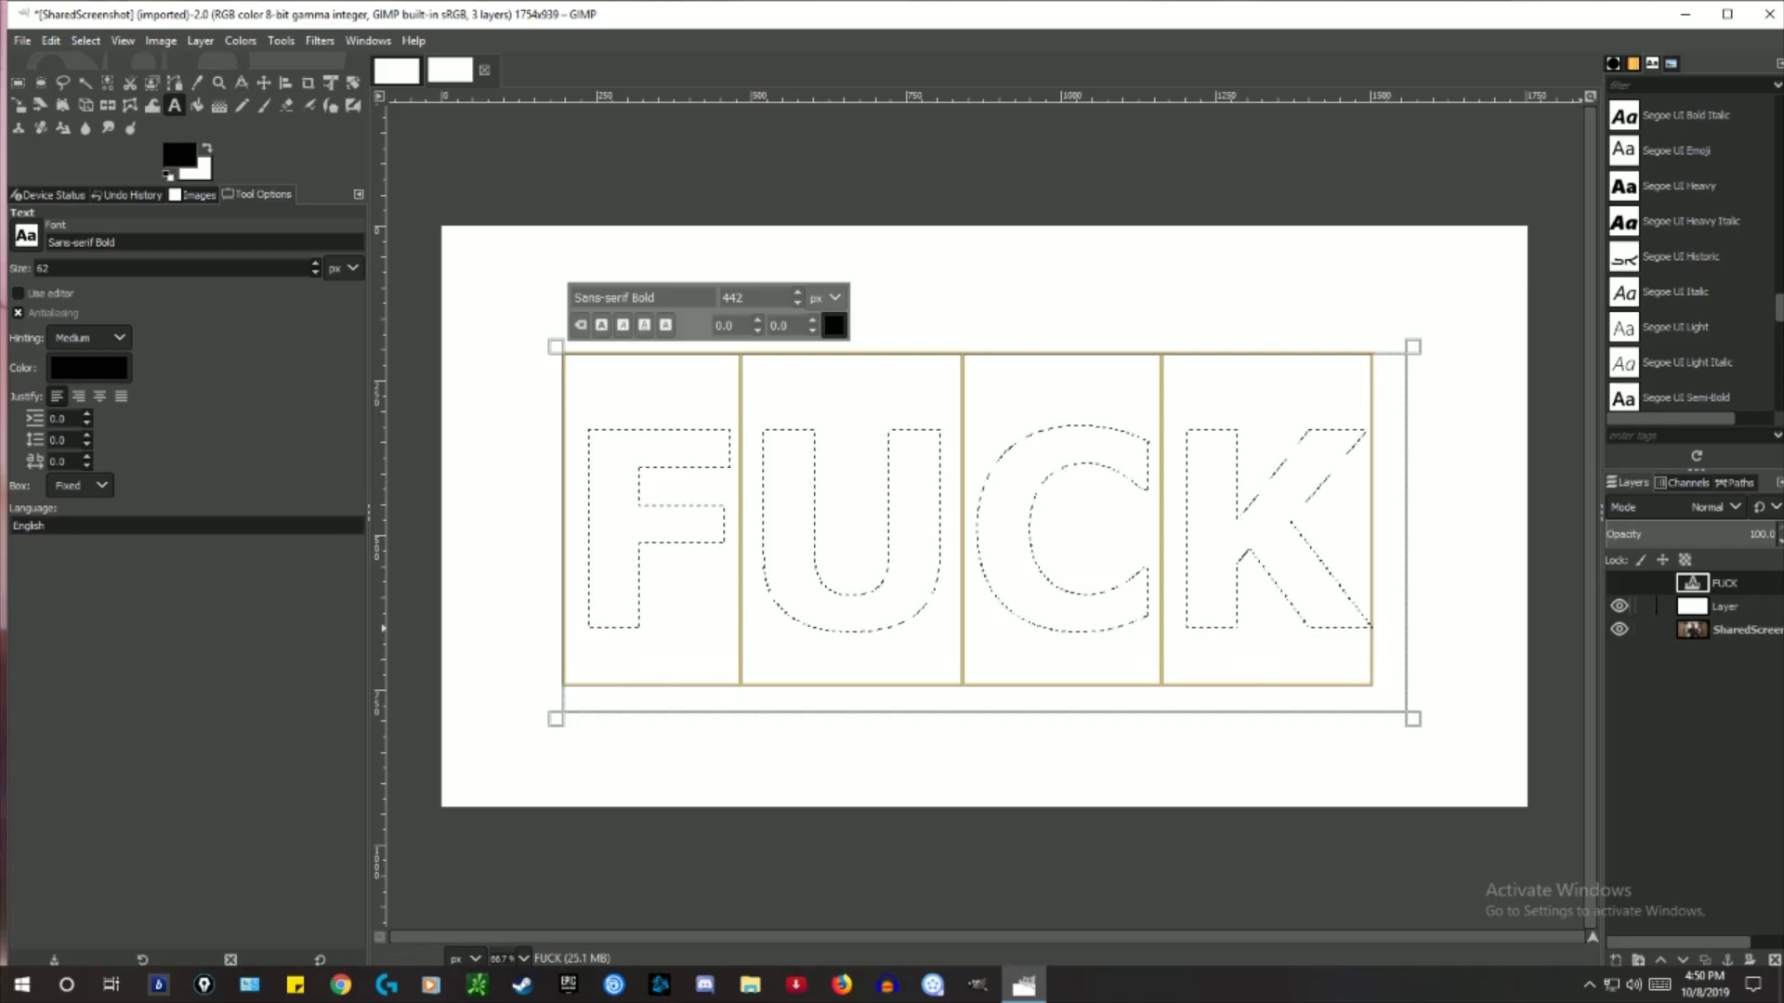
click(1724, 605)
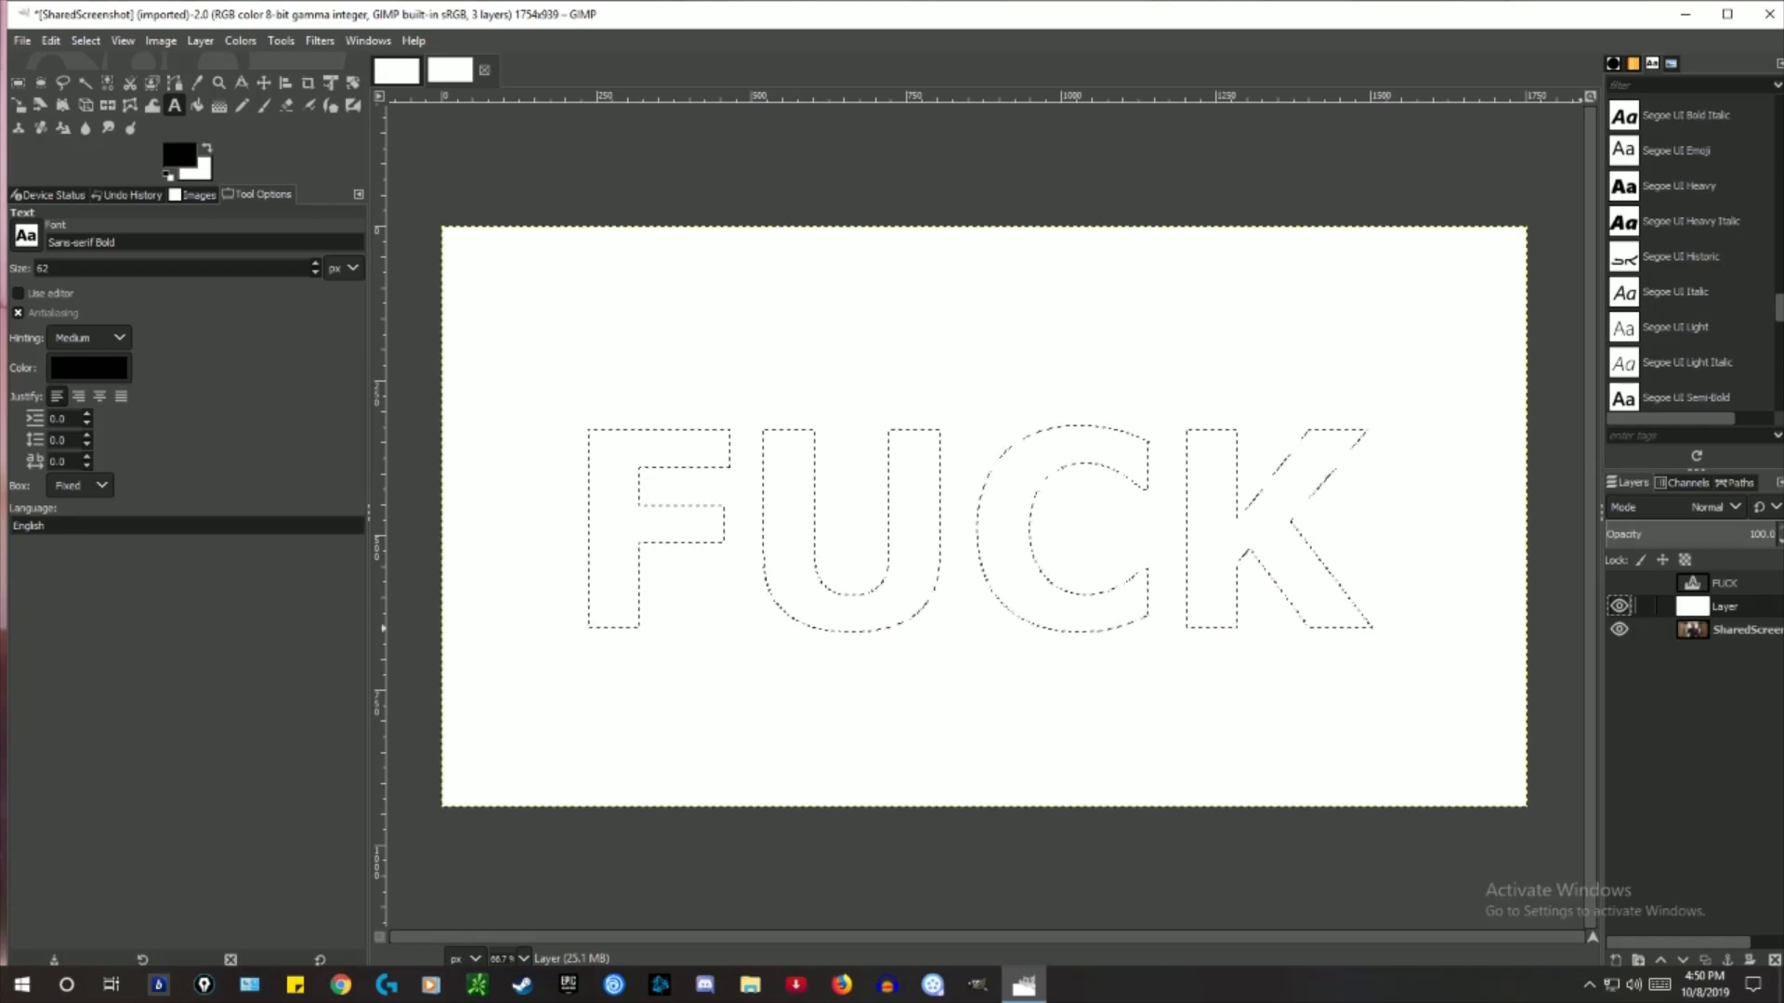
right_click(1051, 546)
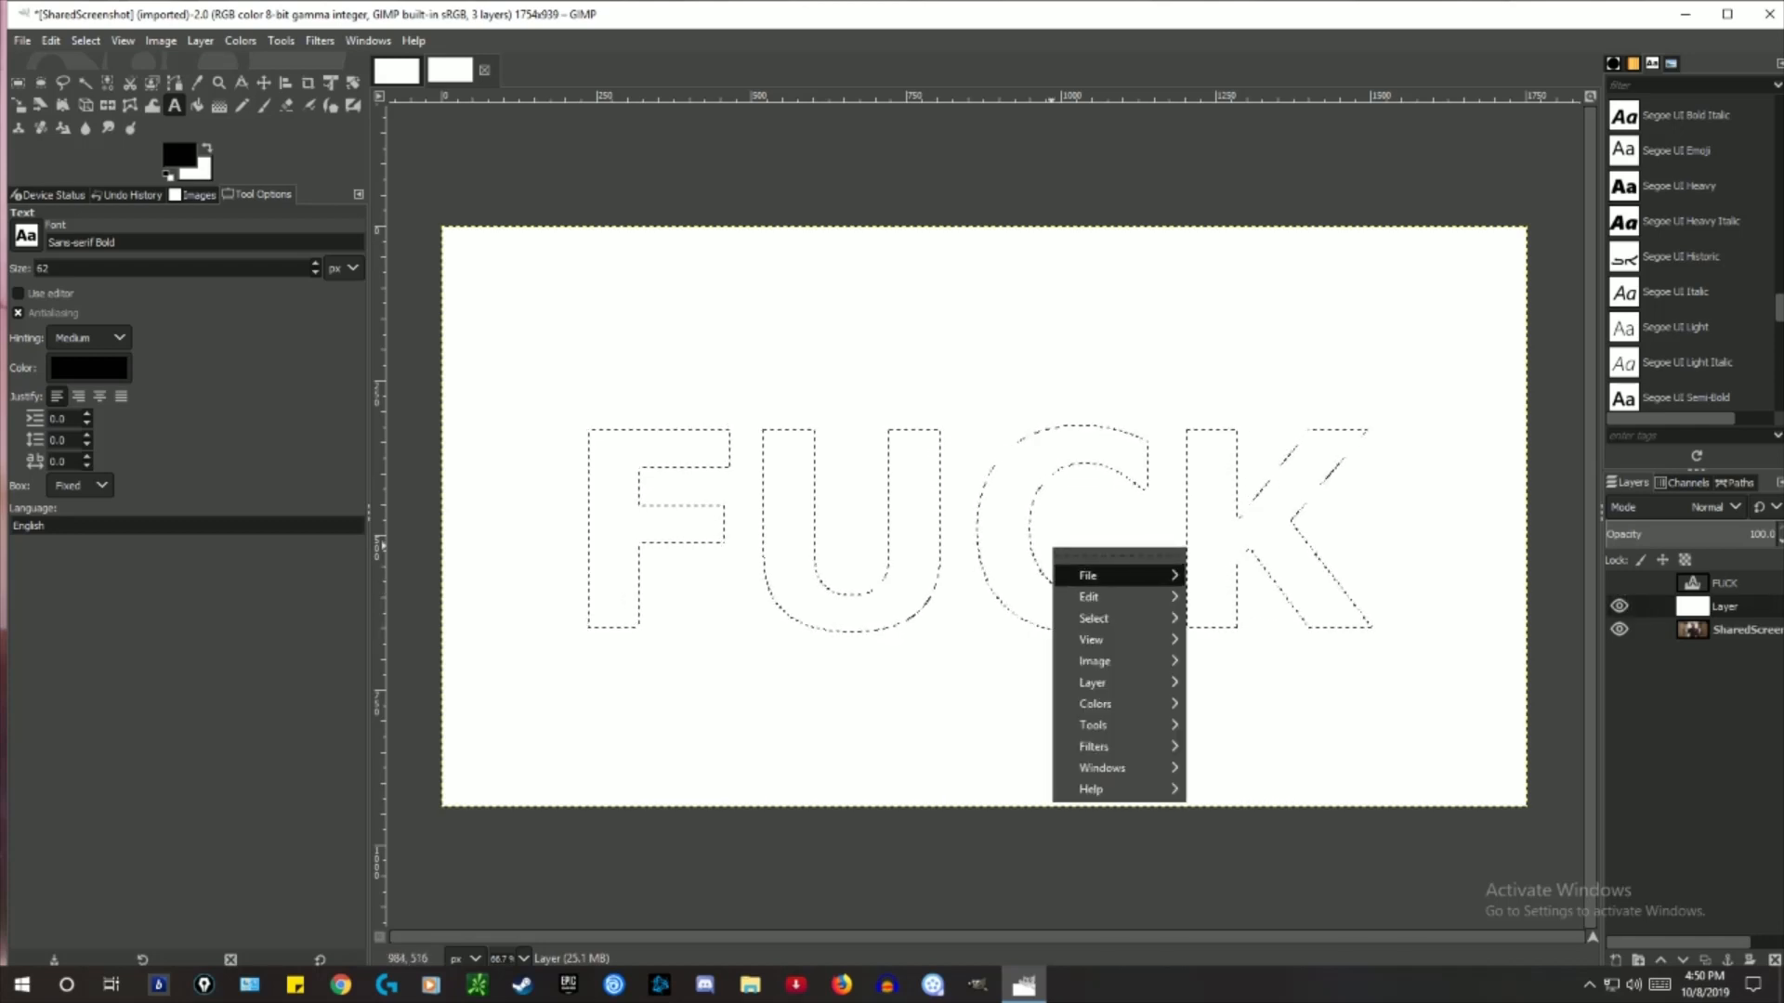
mouse_move(1115, 596)
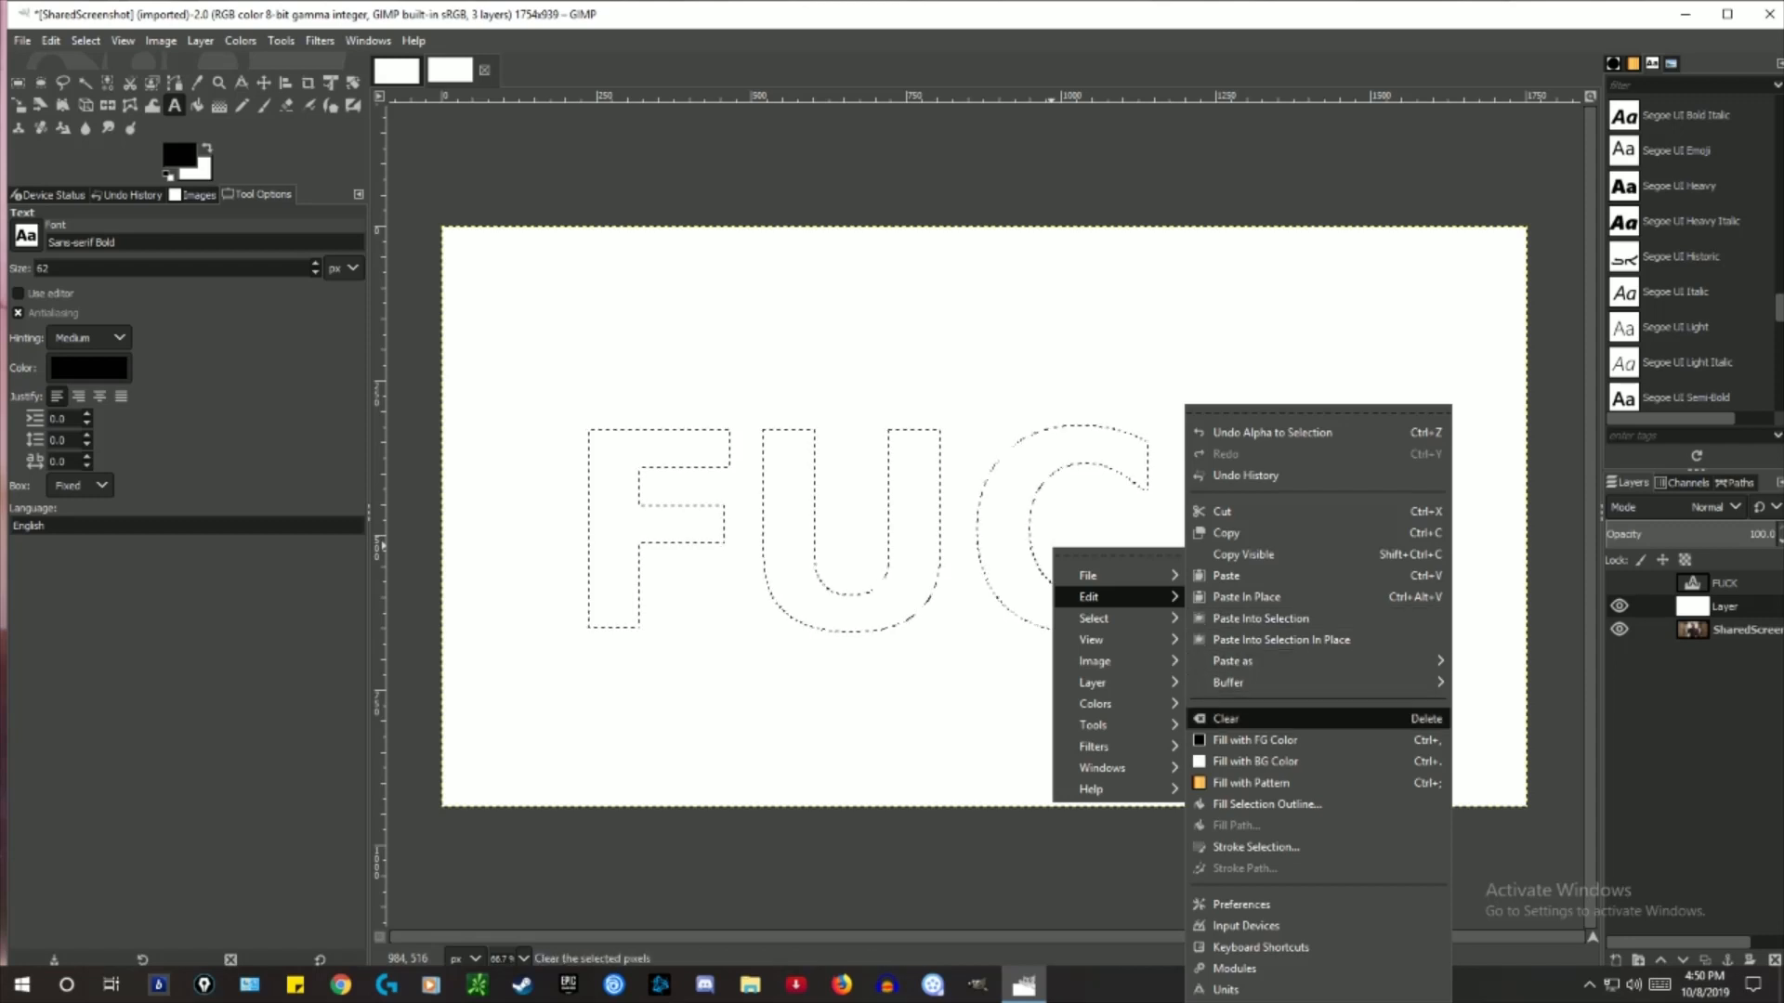
click(1252, 720)
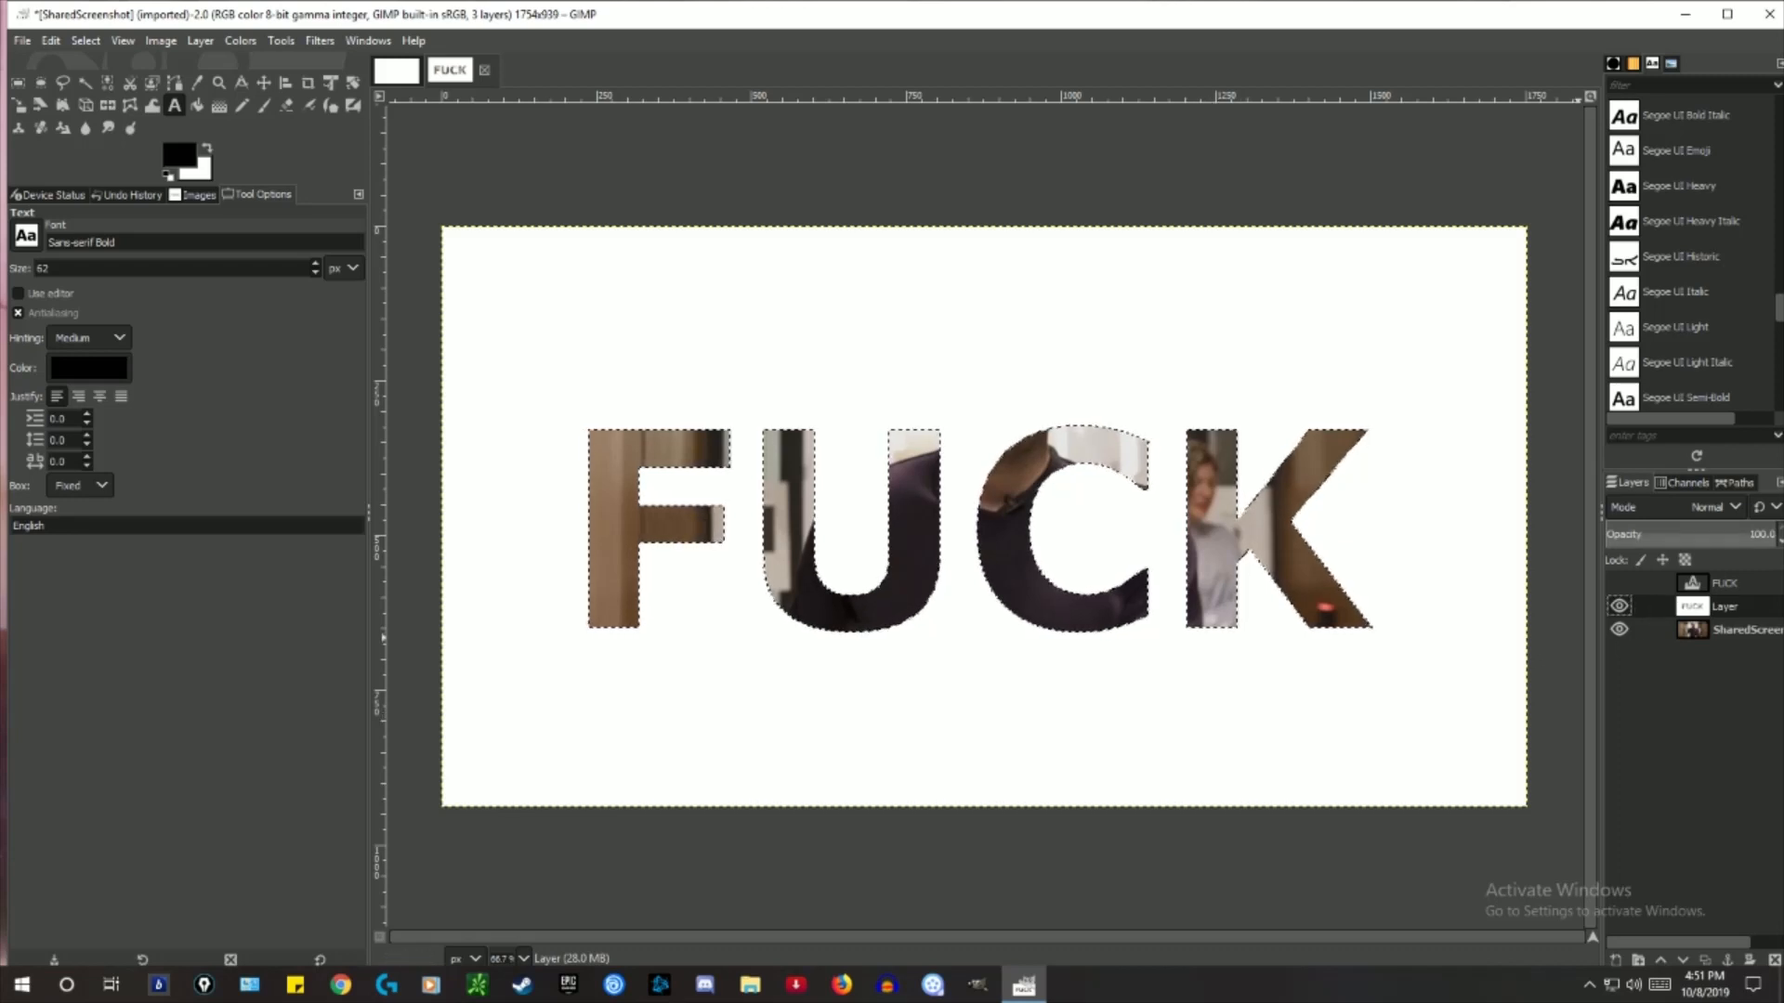
Lower the white layer's opacity to 6.2 and dismiss the selection
click(1760, 534)
mouse_move(1760, 534)
mouse_down()
mouse_move(1719, 534)
mouse_move(1740, 534)
mouse_up()
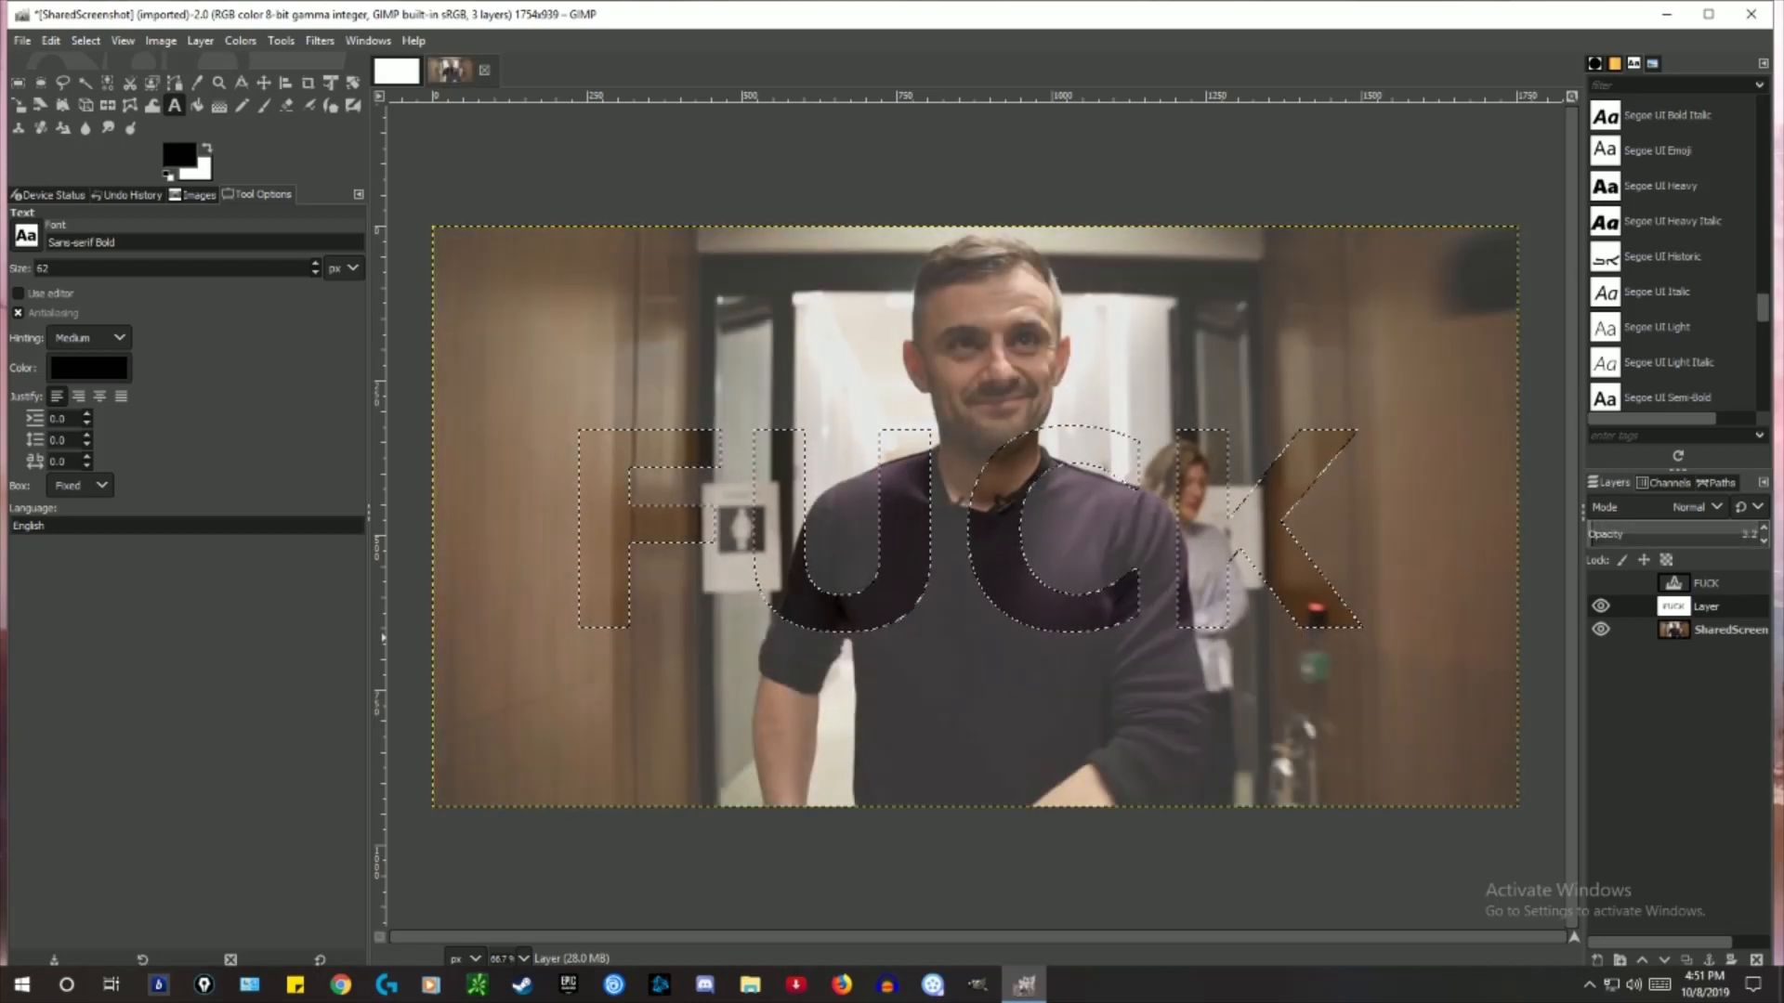
click(1762, 528)
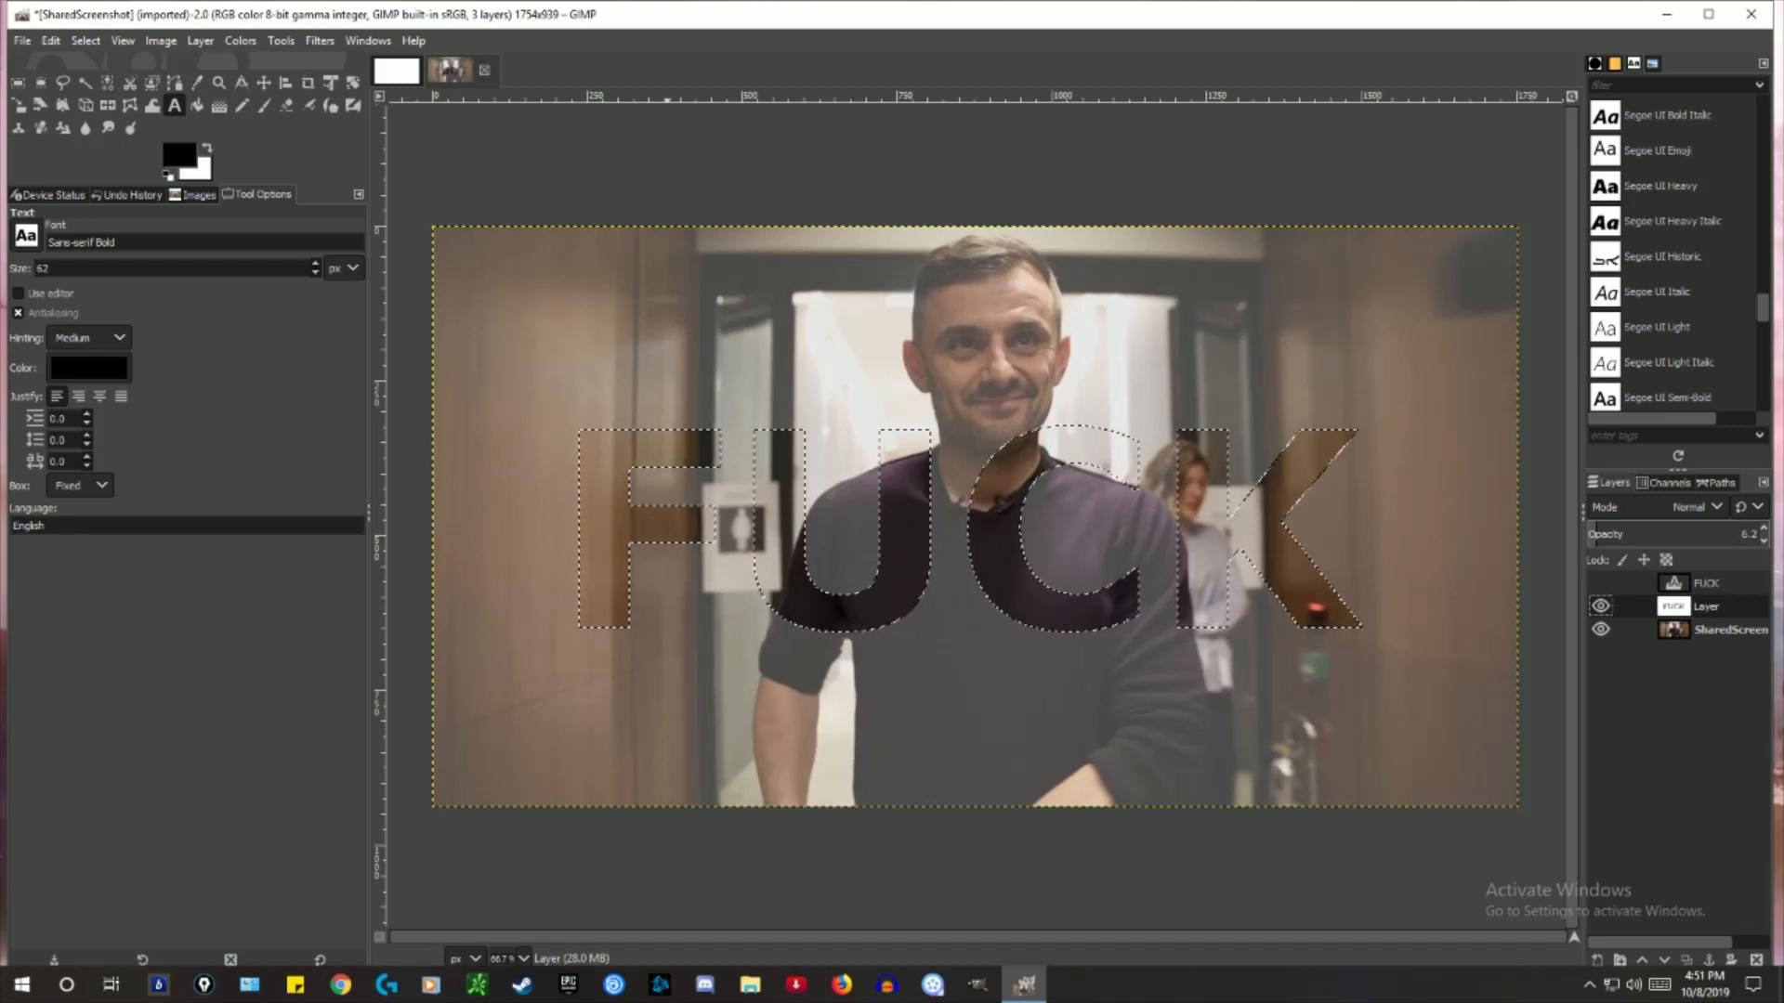
click(85, 40)
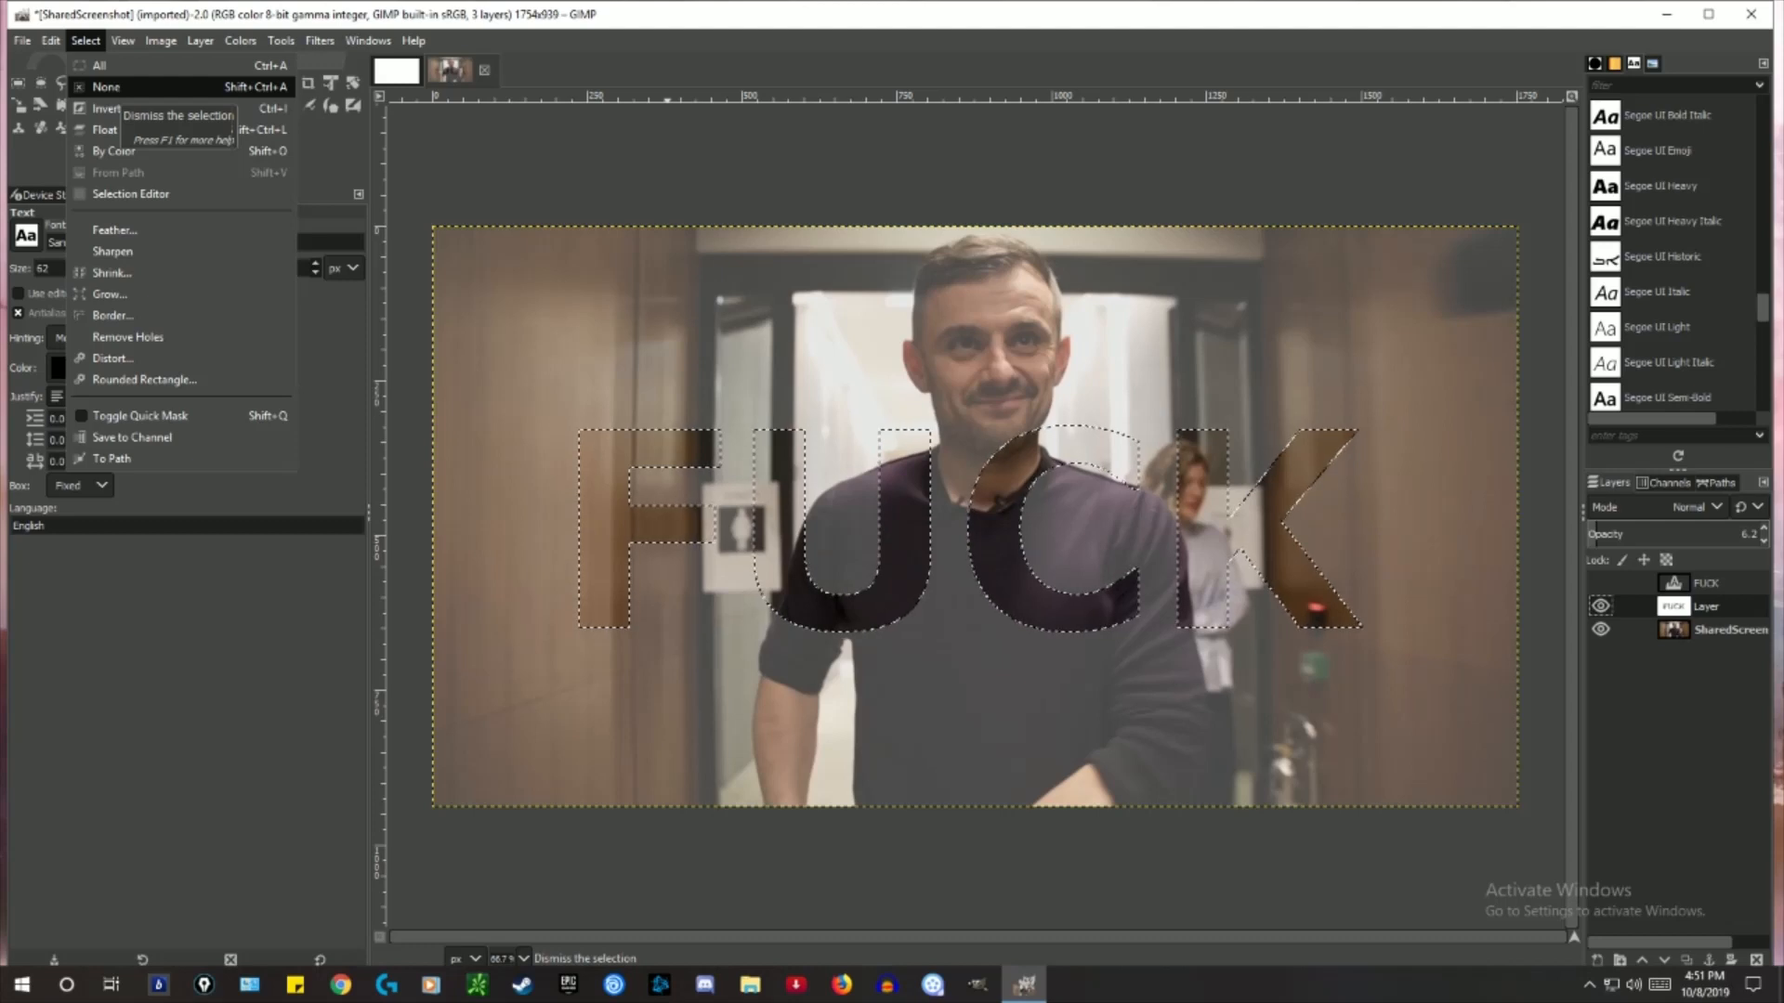
click(107, 87)
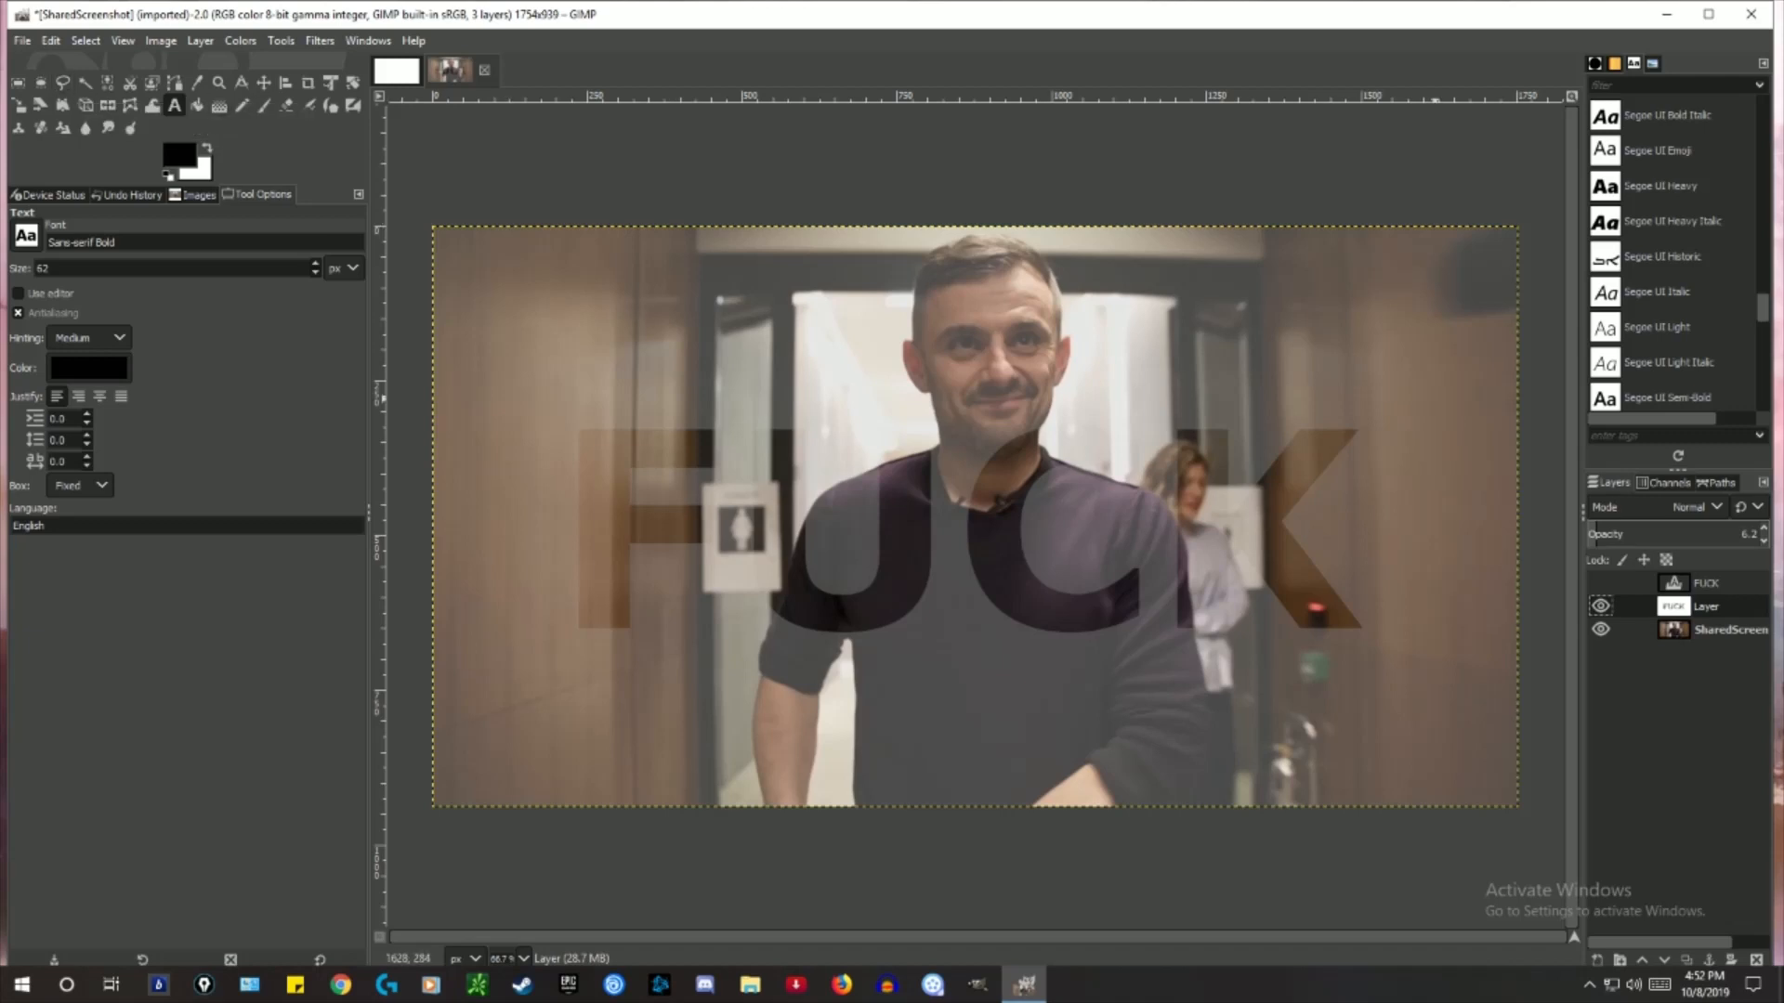
Try an opacity of 44.9 on the white layer, and bring it down to 7.9
click(1661, 530)
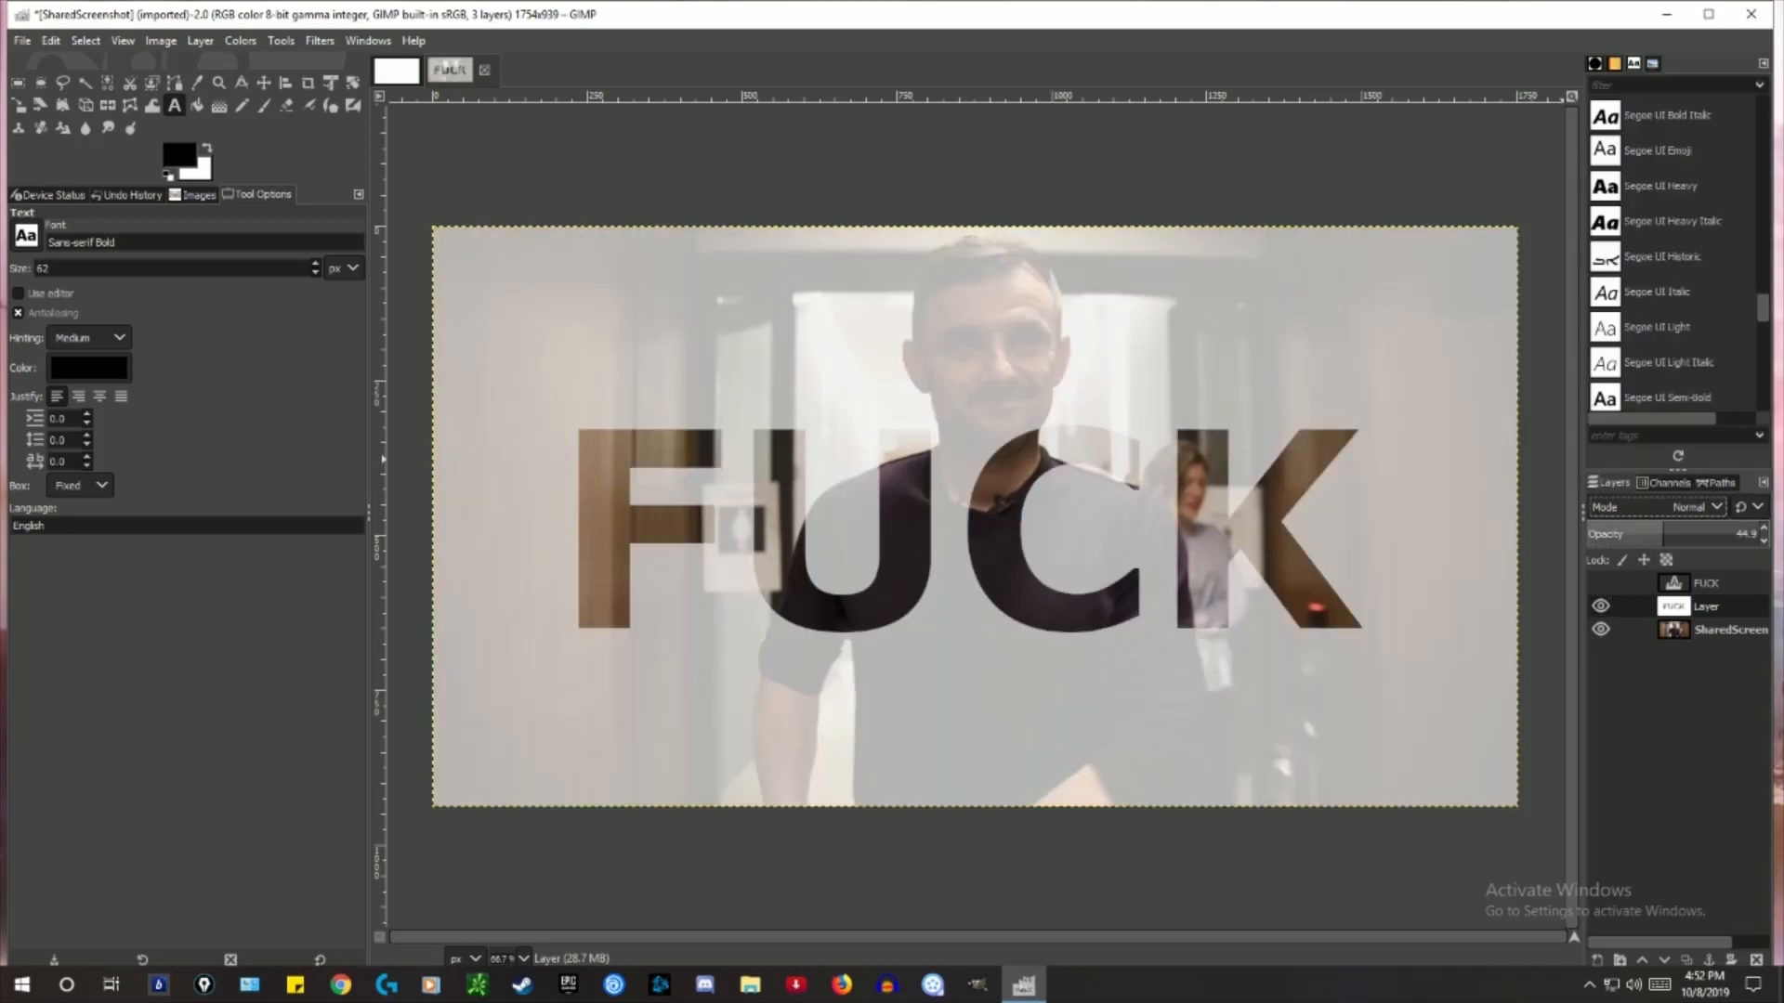
click(1711, 530)
drag(1711, 533, 1593, 534)
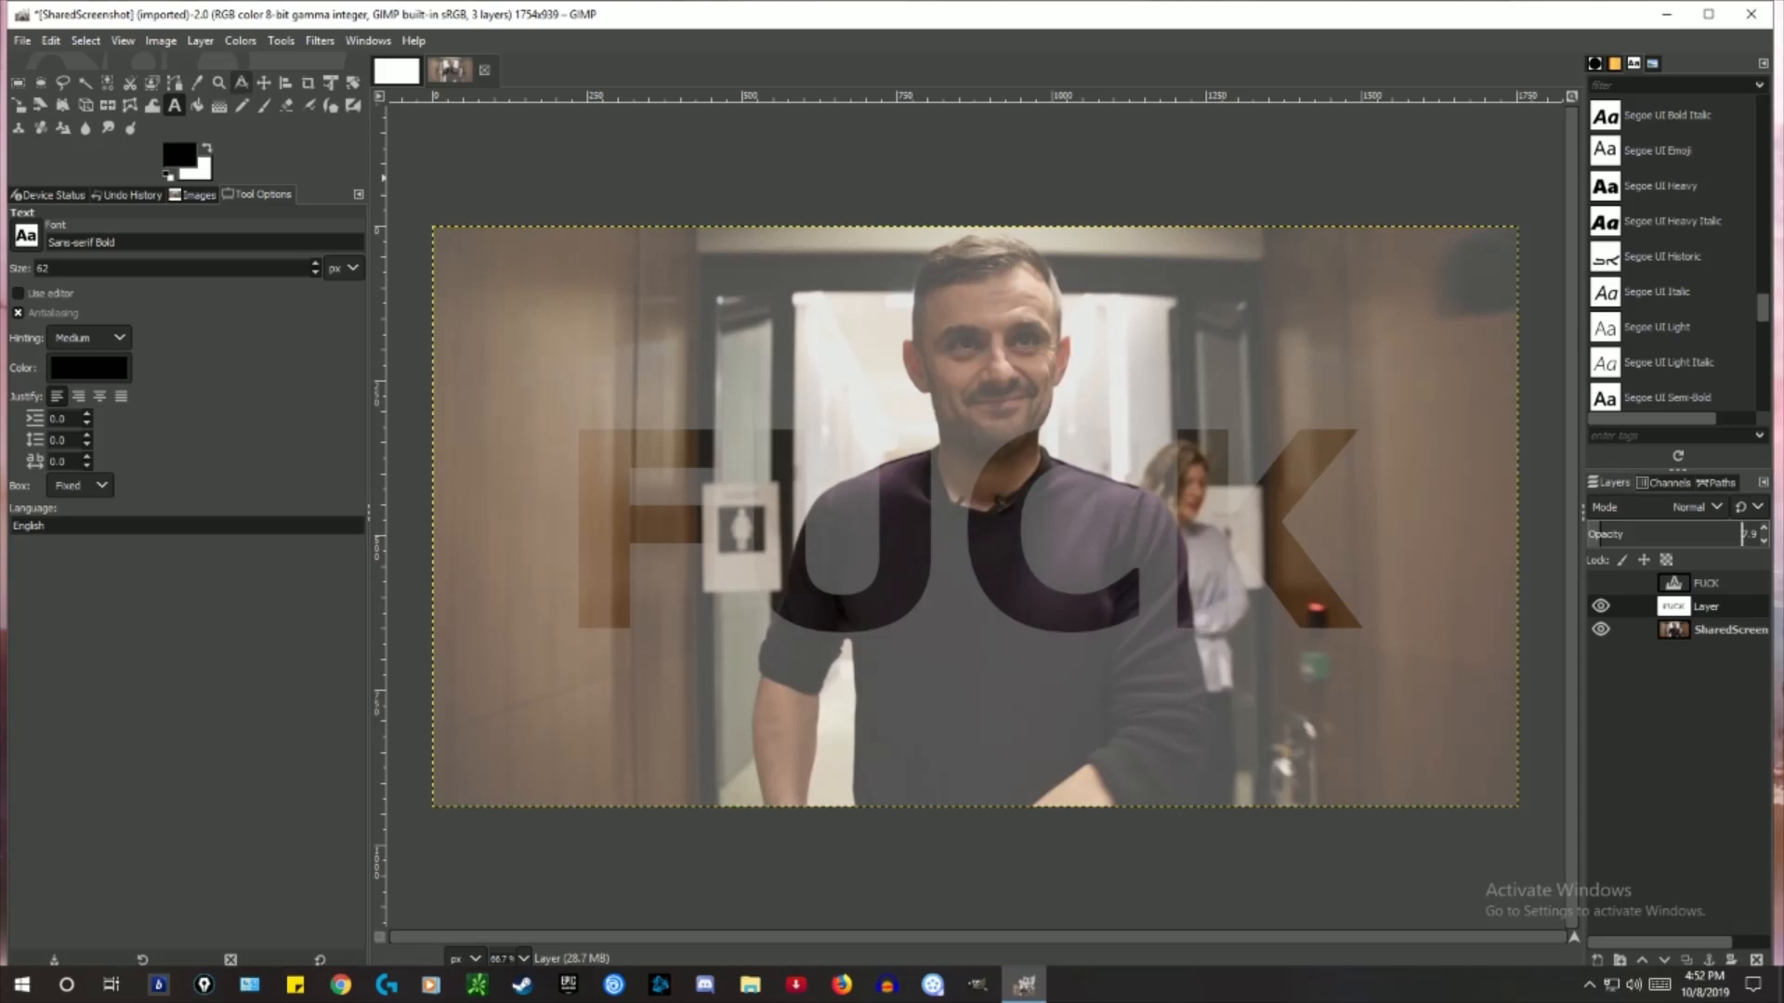
Export the image as GARY.jpg to the "fuck you garyvee" folder at maximum JPEG quality
click(21, 39)
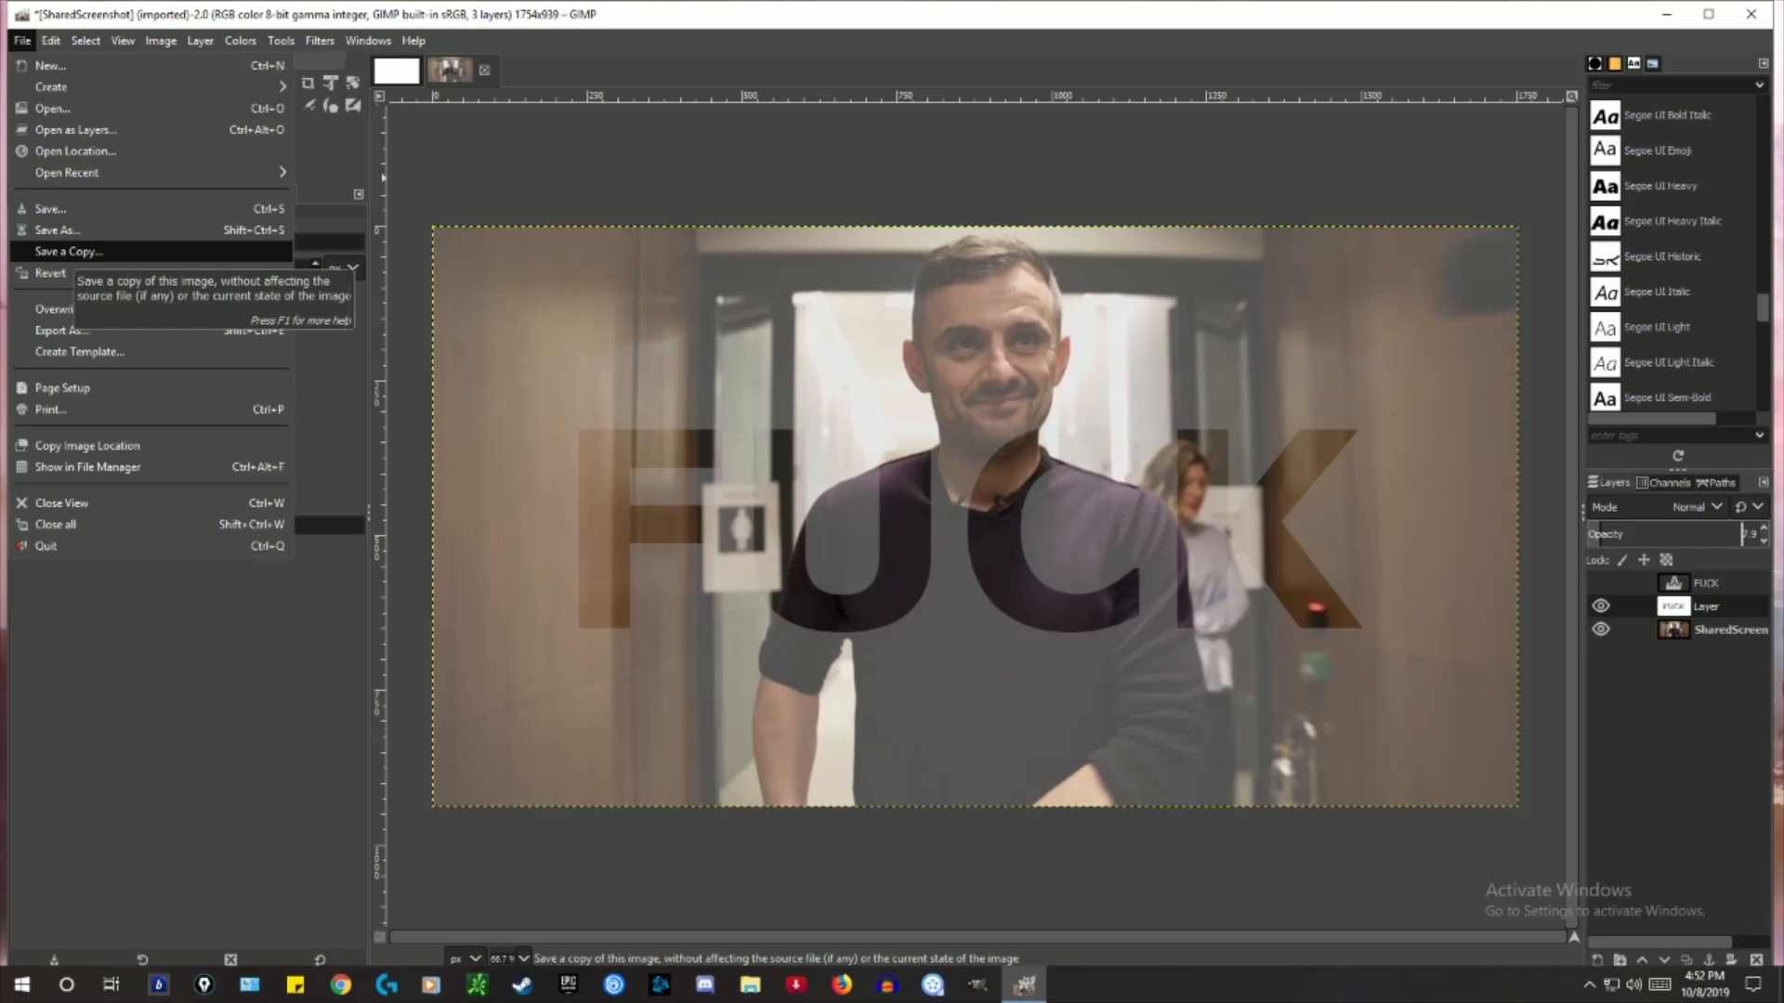
click(65, 330)
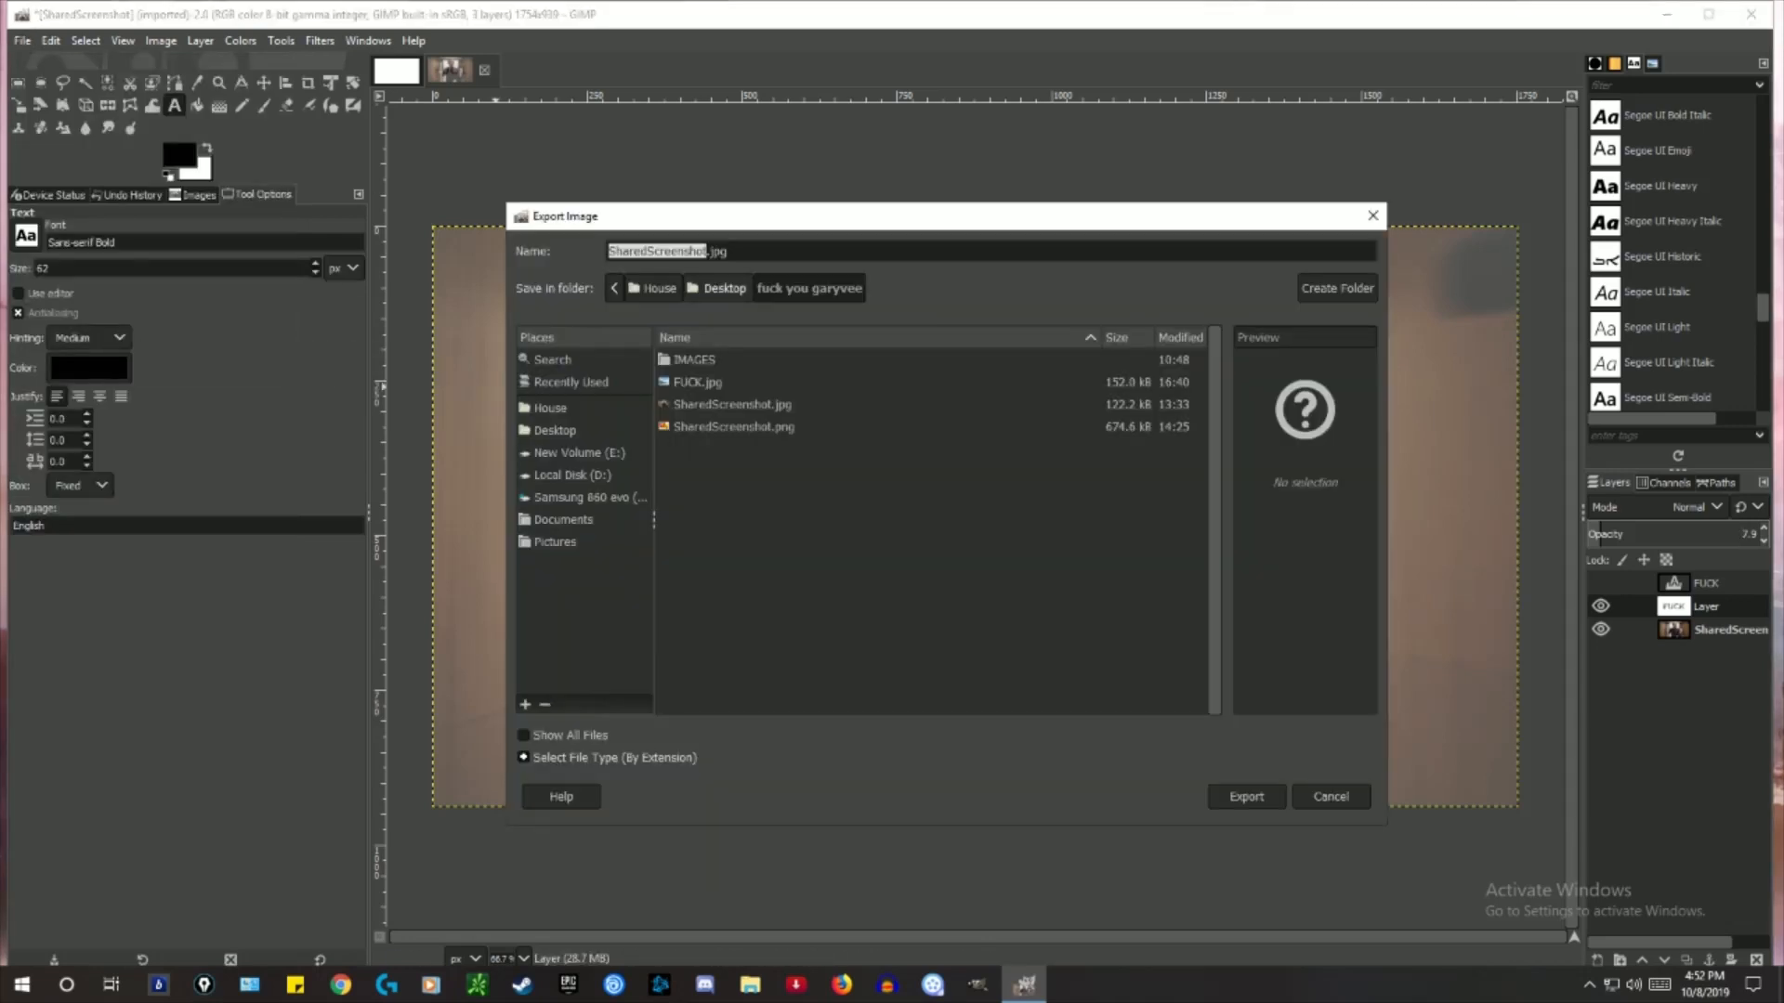
text(GARY)
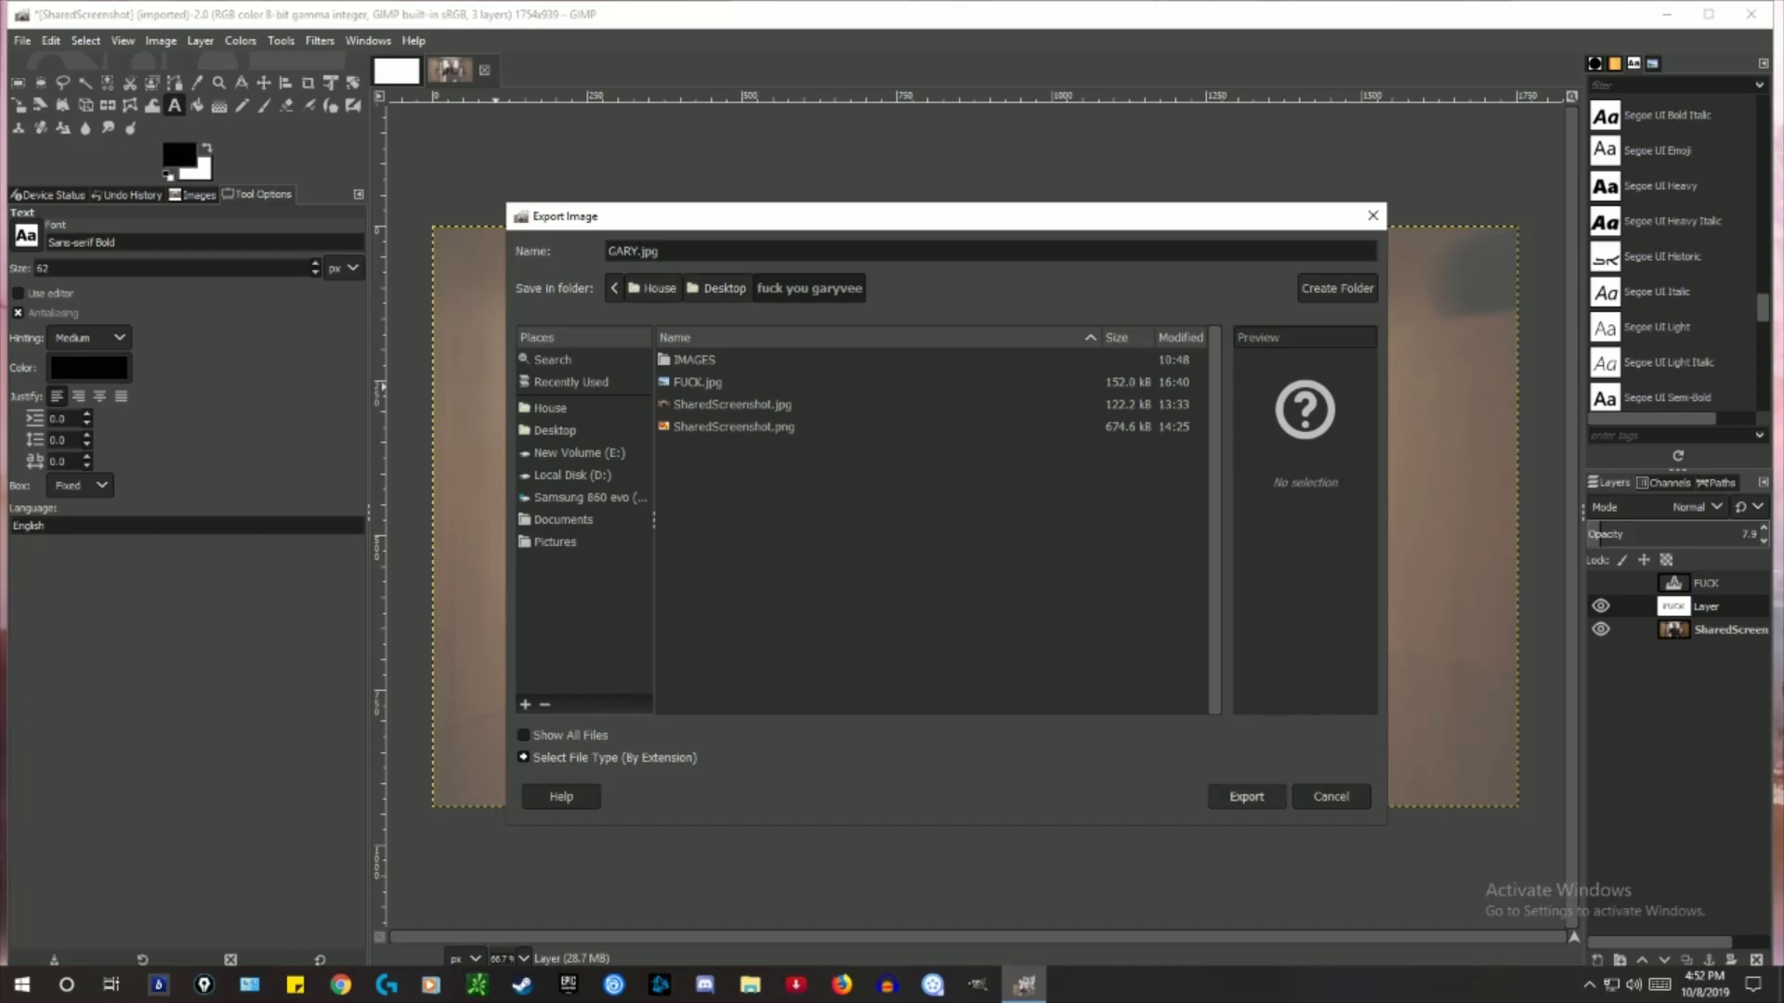
click(1245, 797)
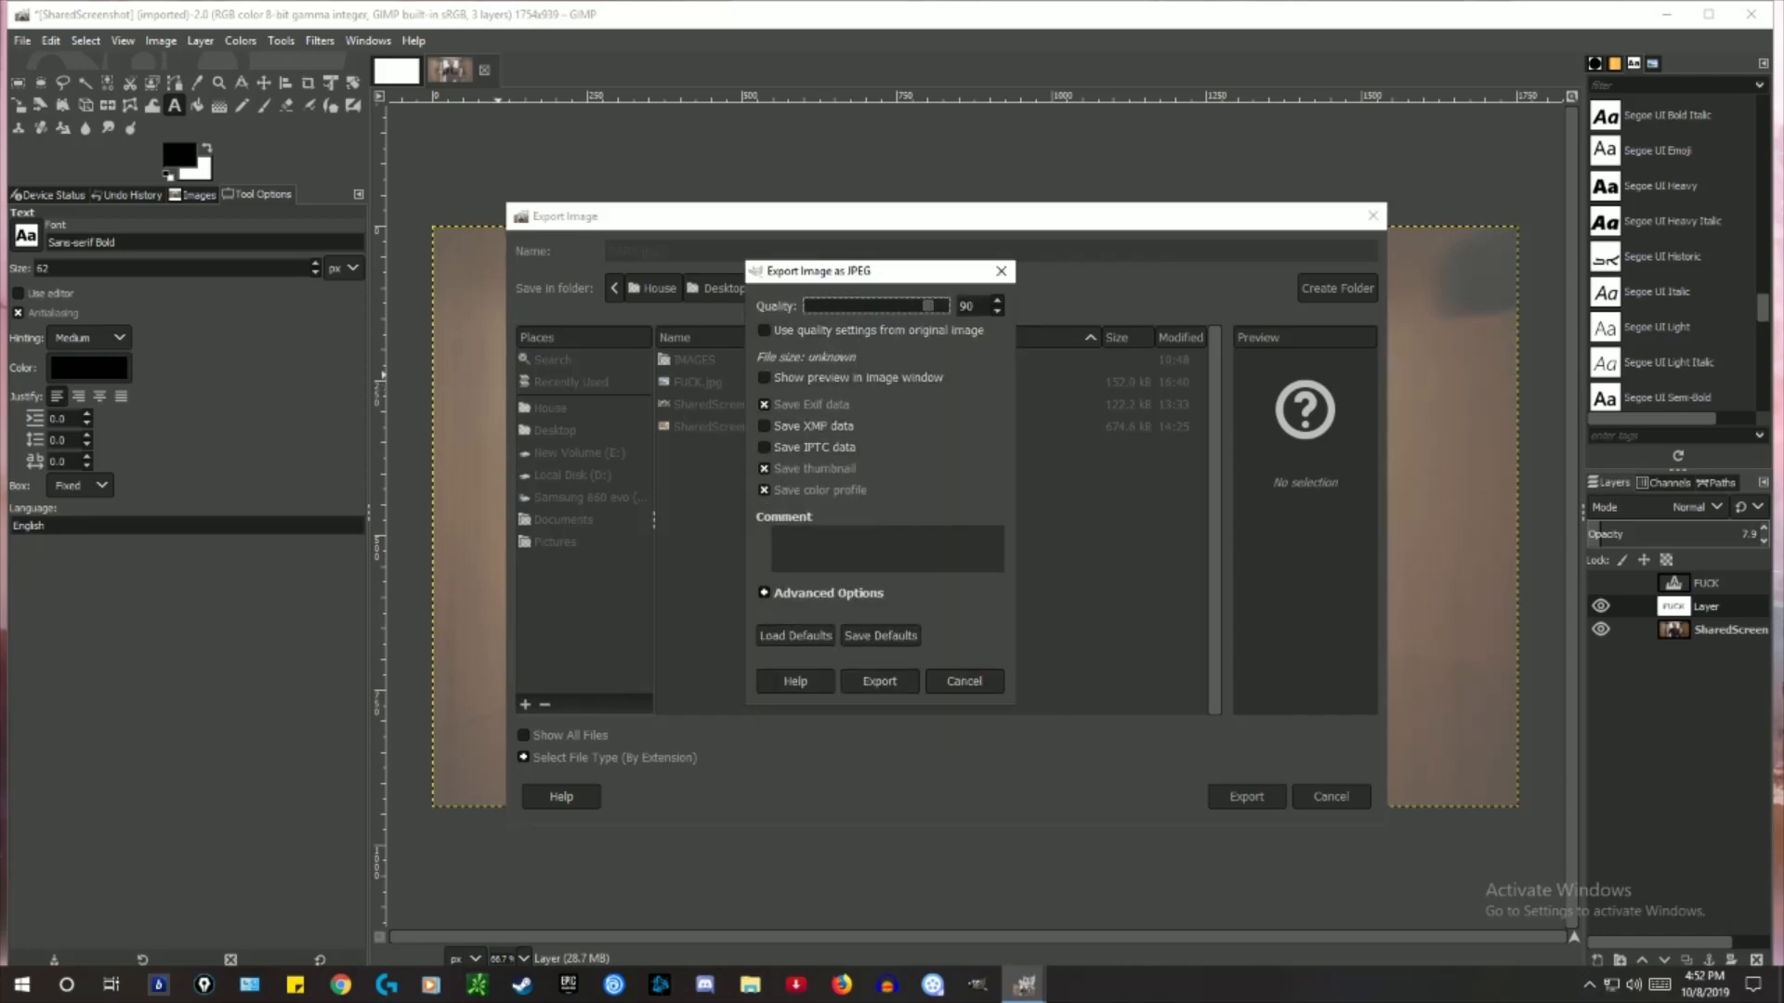
key(End)
click(879, 681)
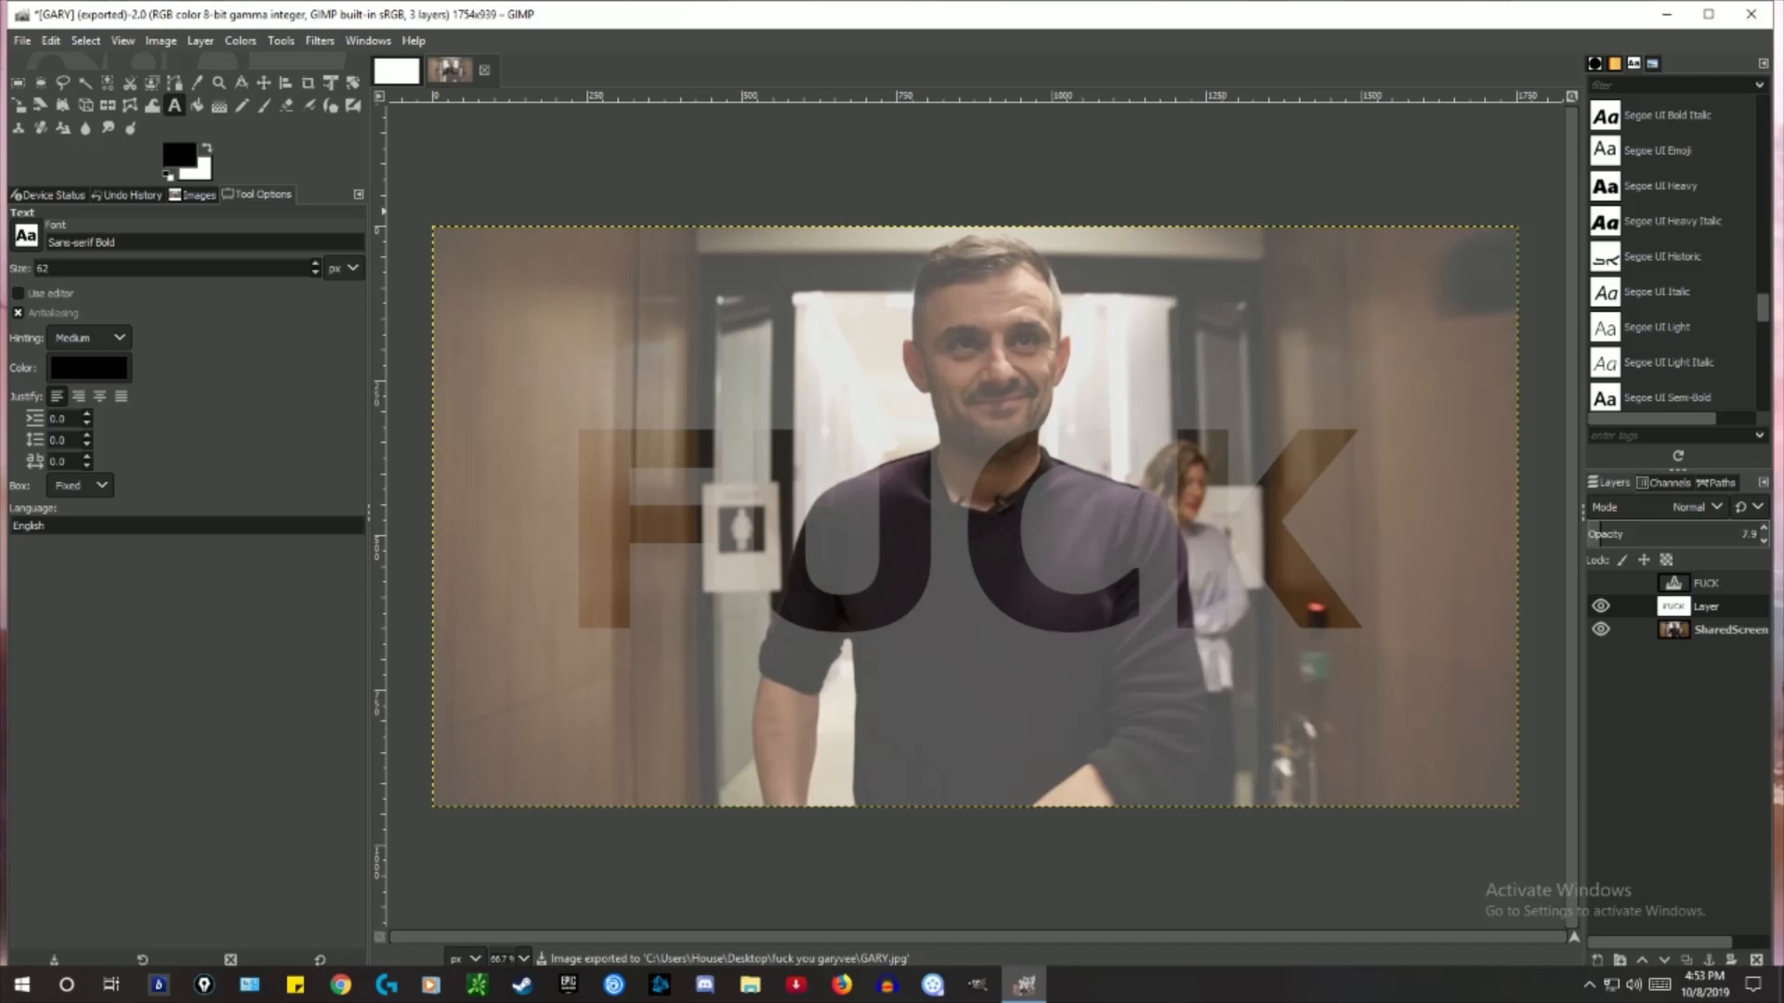
click(22, 40)
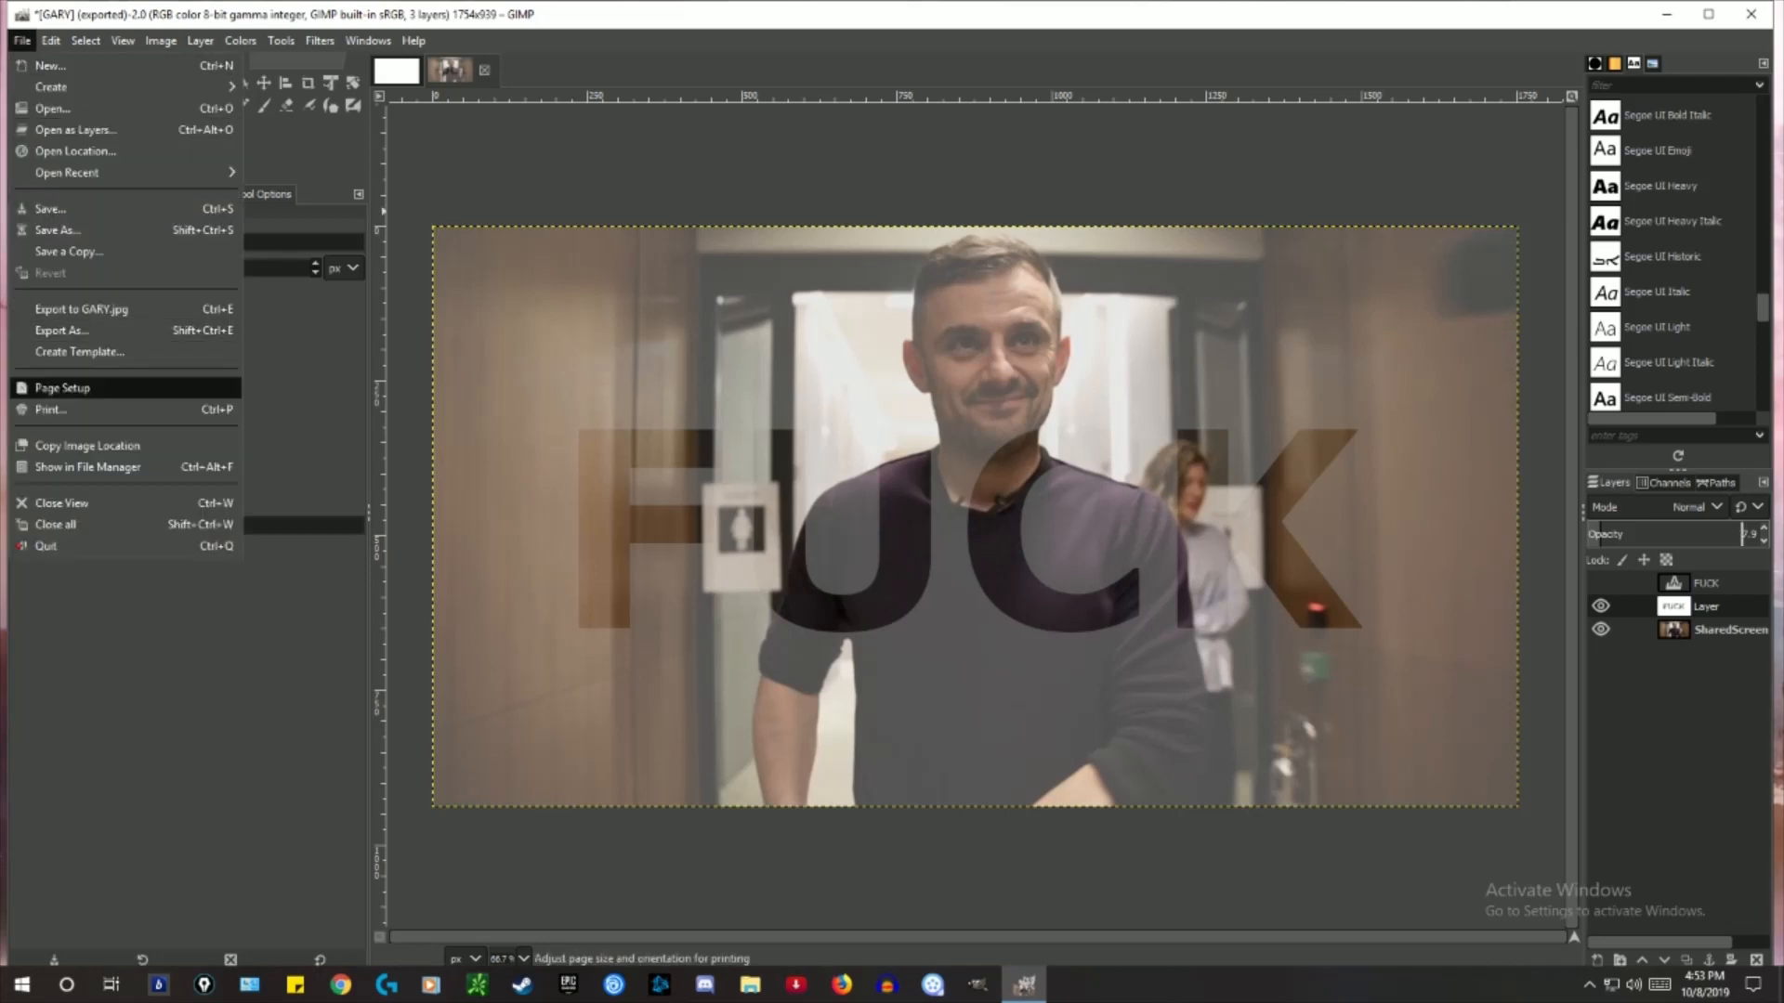
click(61, 330)
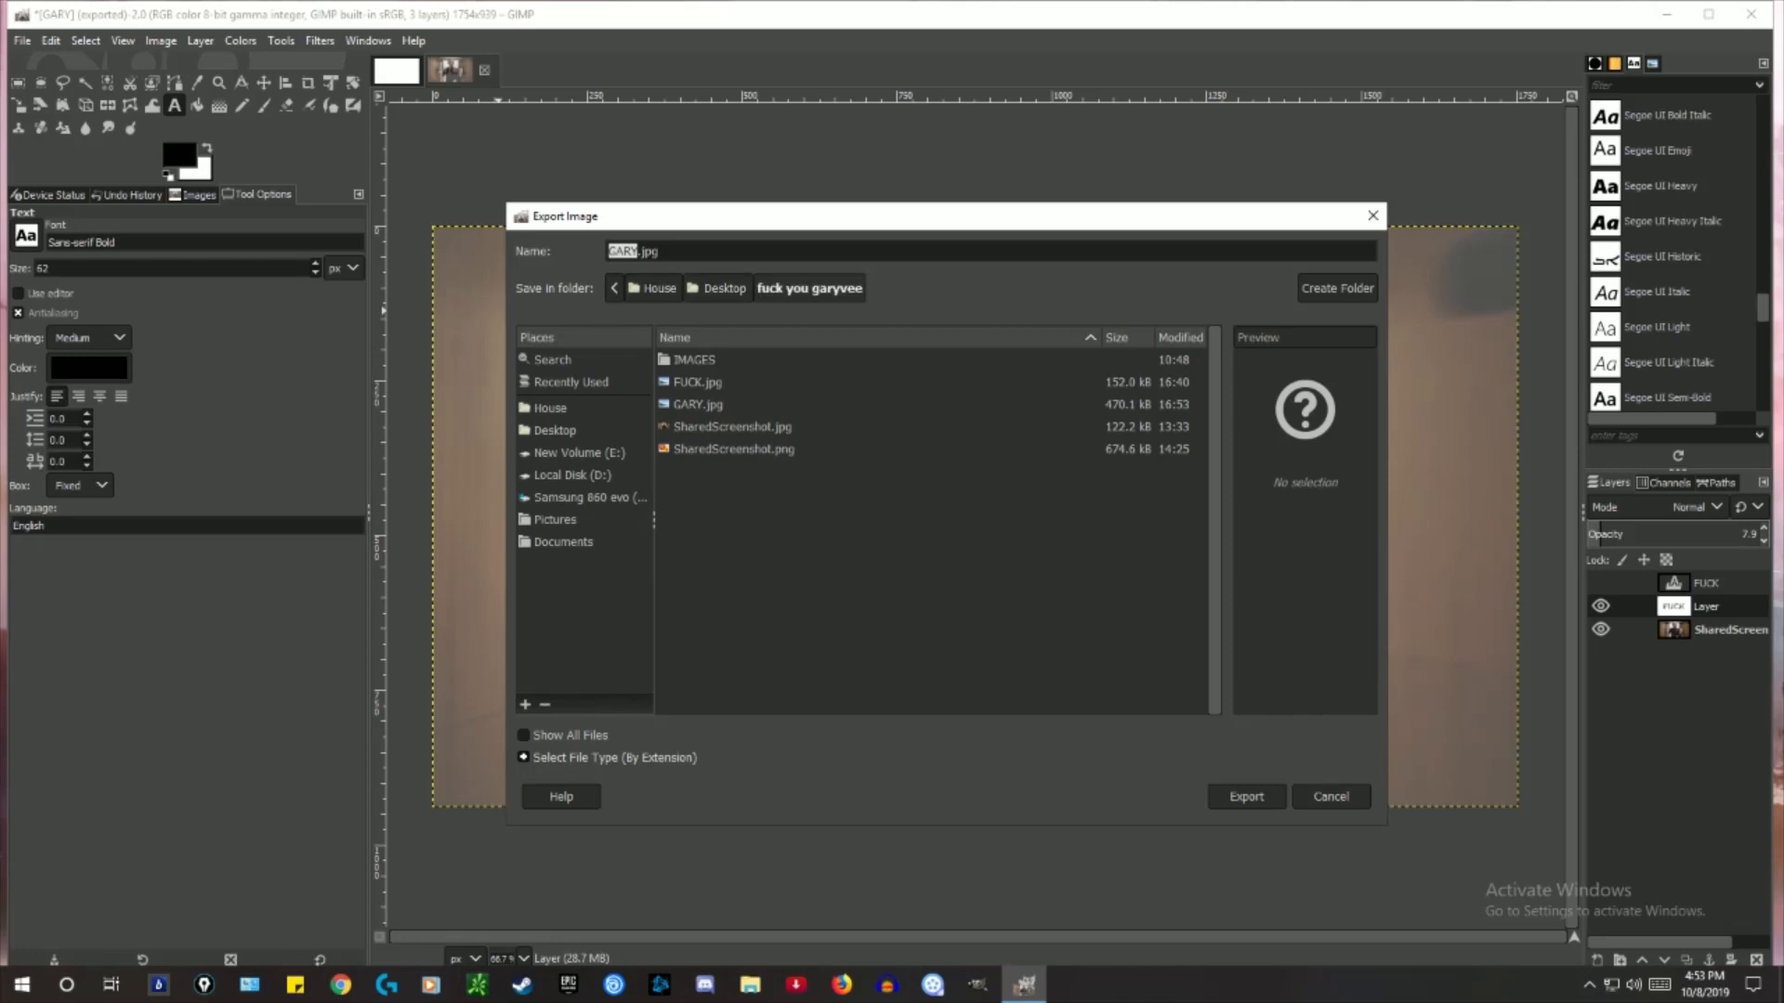
click(1372, 216)
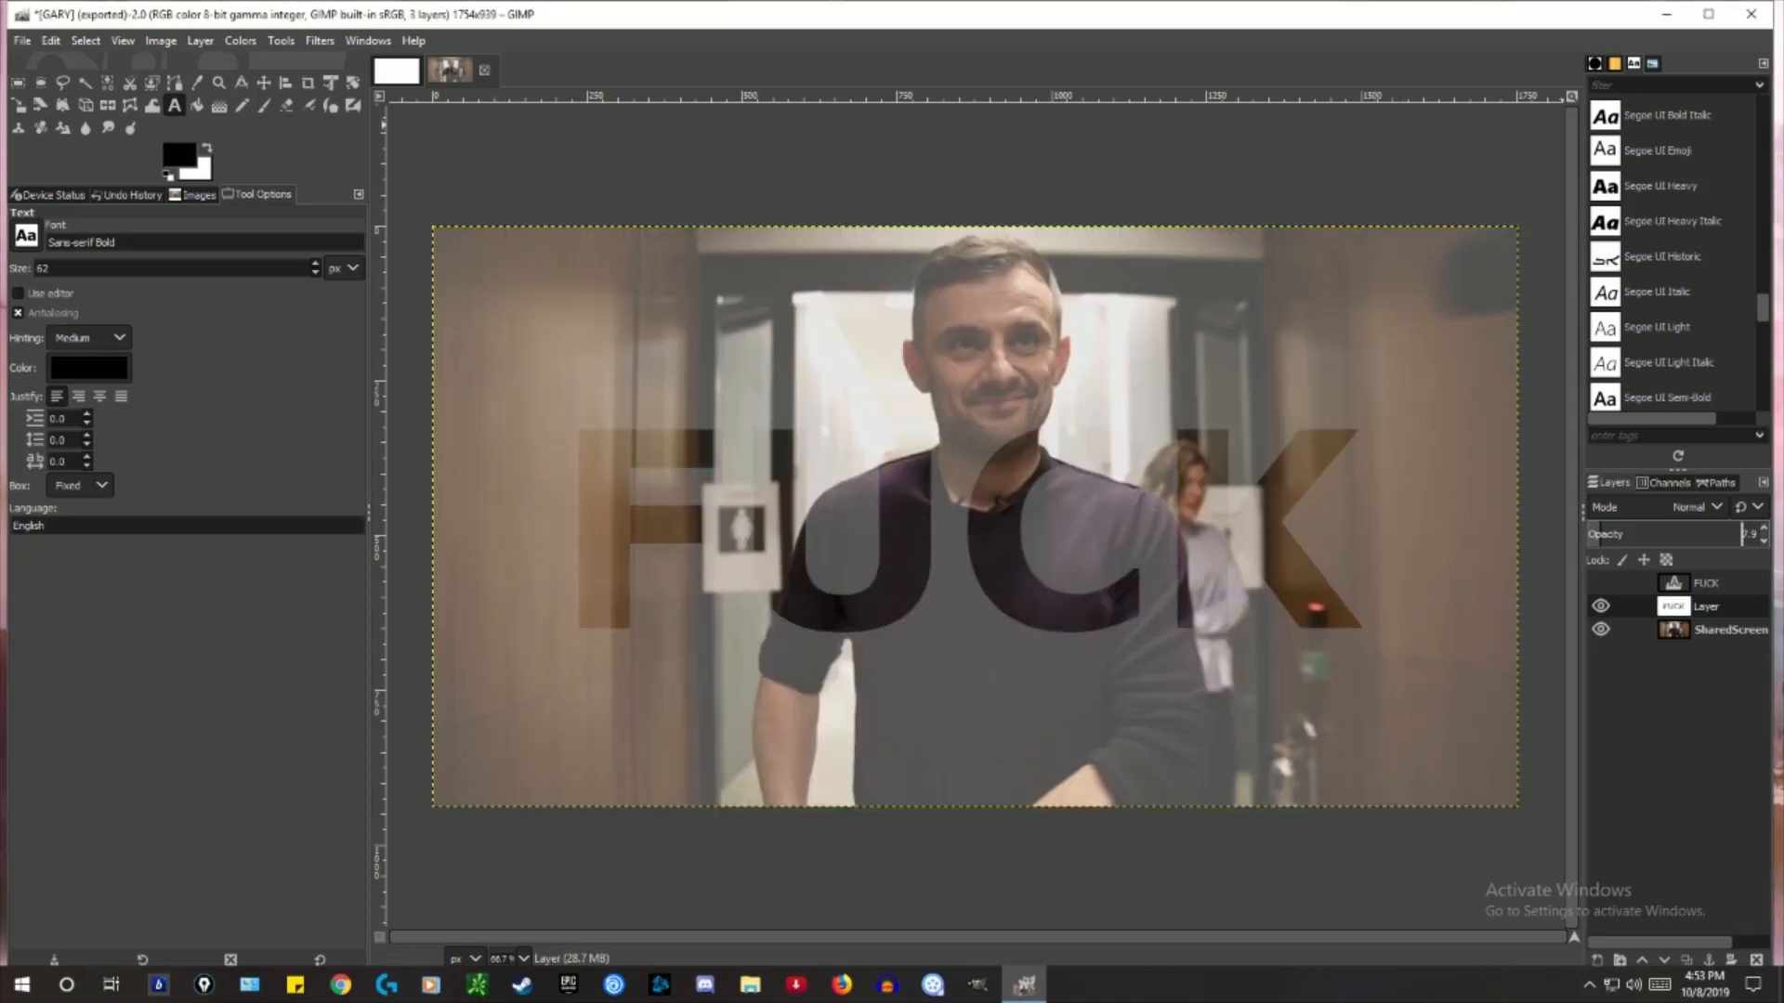
Quit GIMP, discarding the unsaved changes, and show the desktop icons
click(1750, 14)
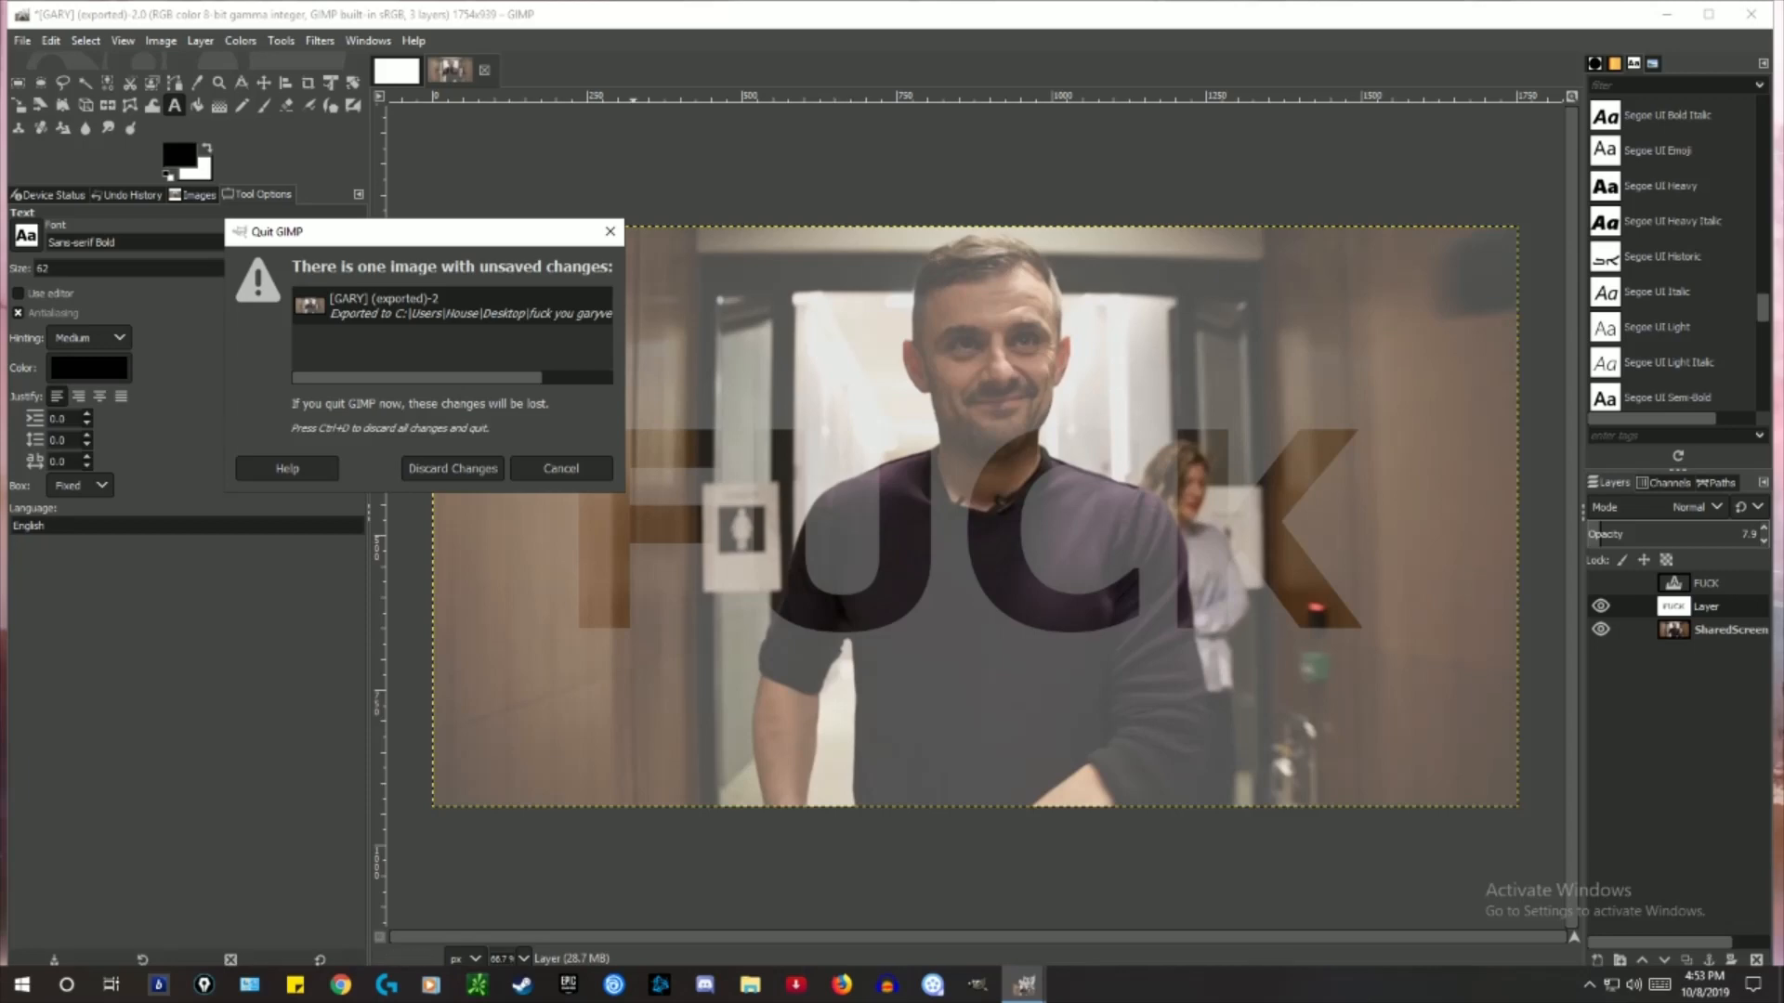
click(453, 468)
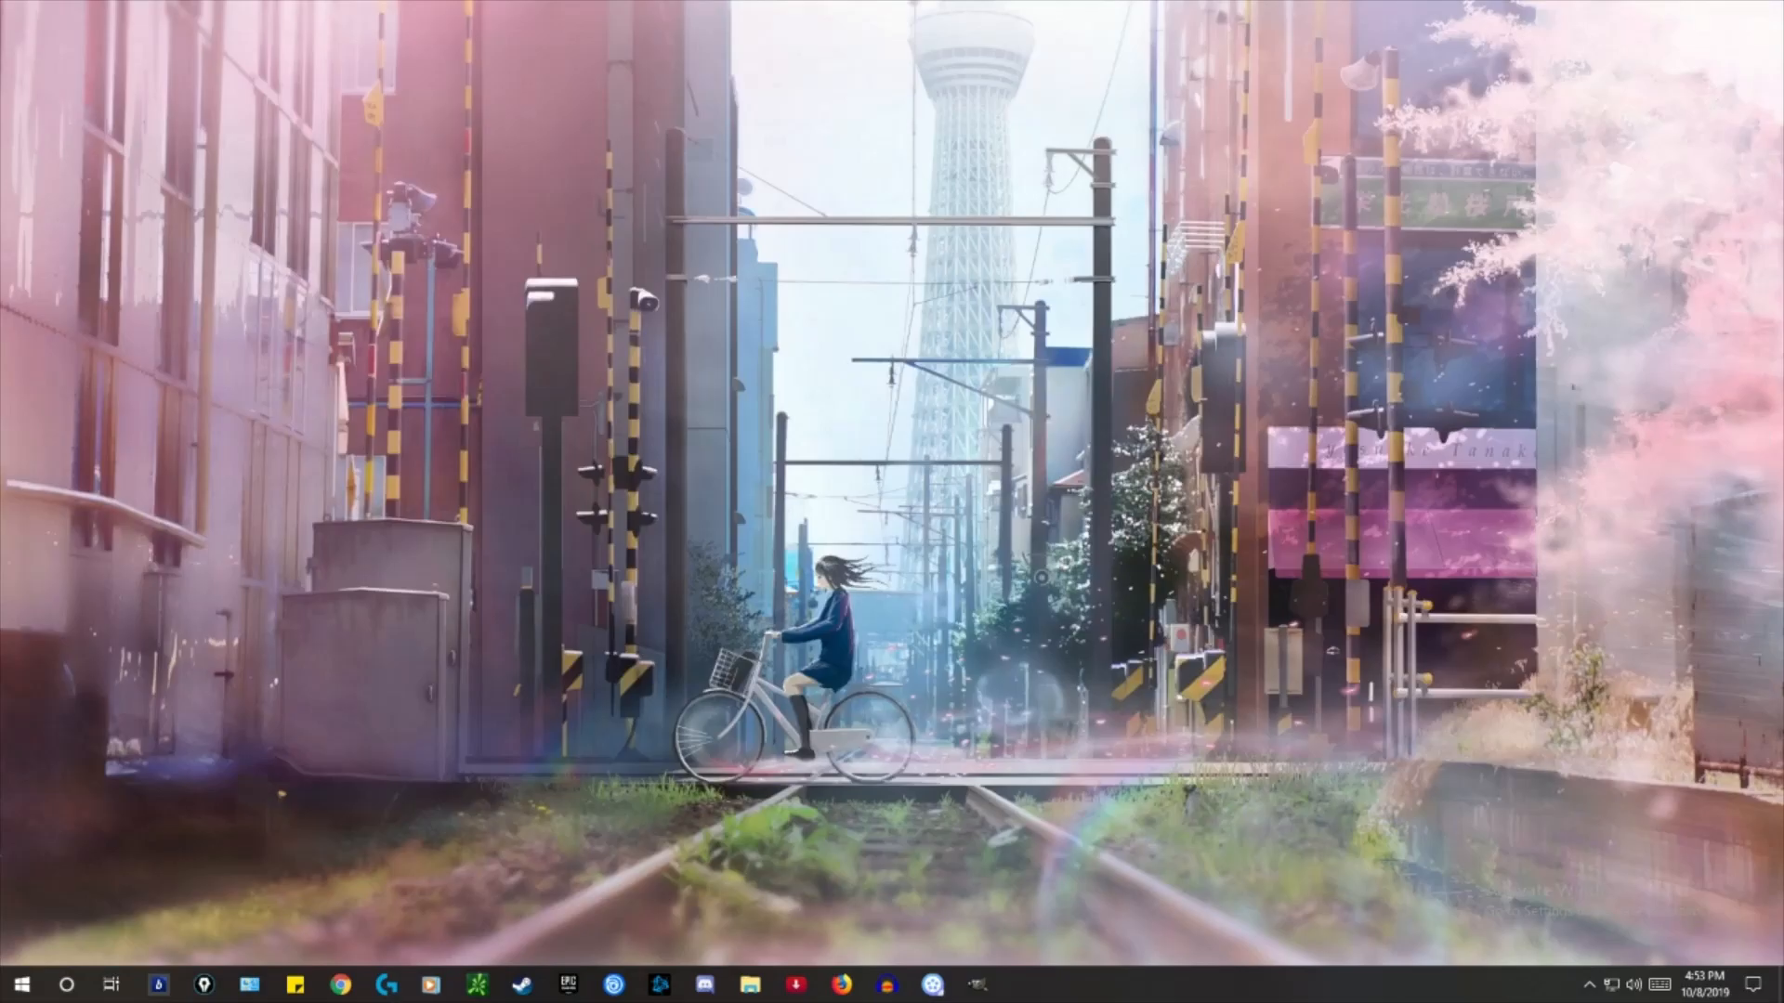
right_click(883, 402)
mouse_move(929, 415)
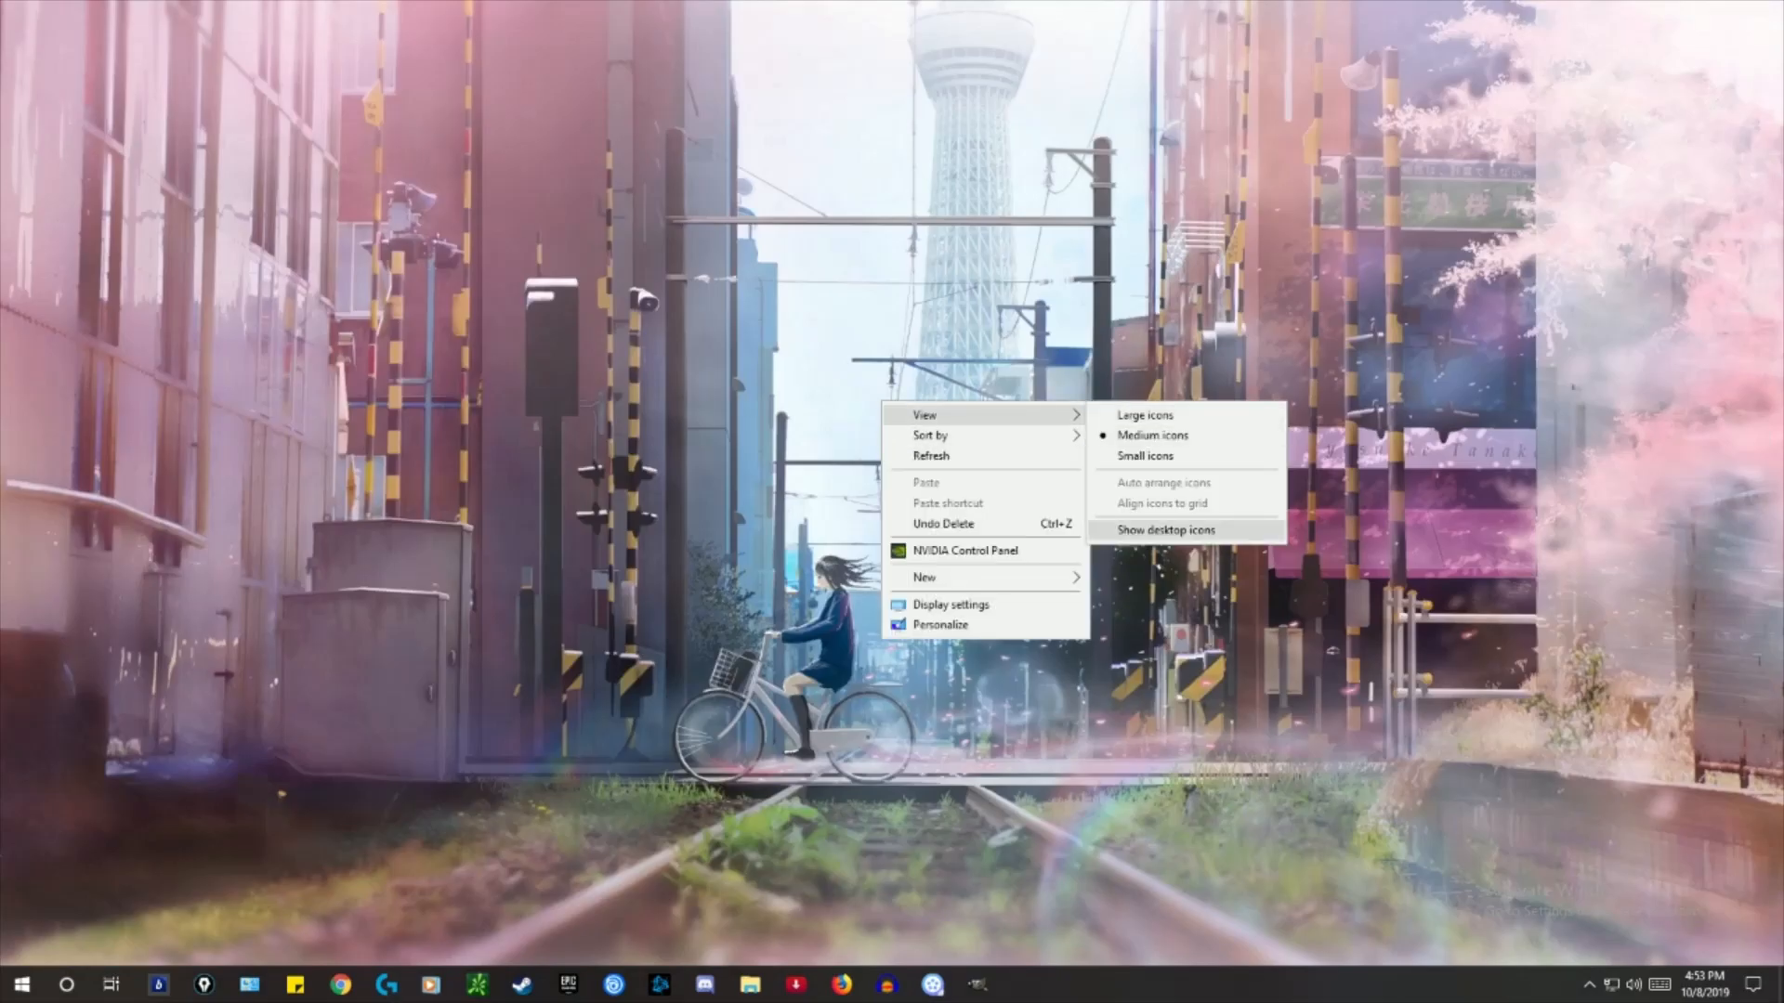
click(1166, 529)
Open GARY.jpg from the "fuck you garyvee" desktop folder in Photos, examine it maximized, and close the viewer
double_click(245, 53)
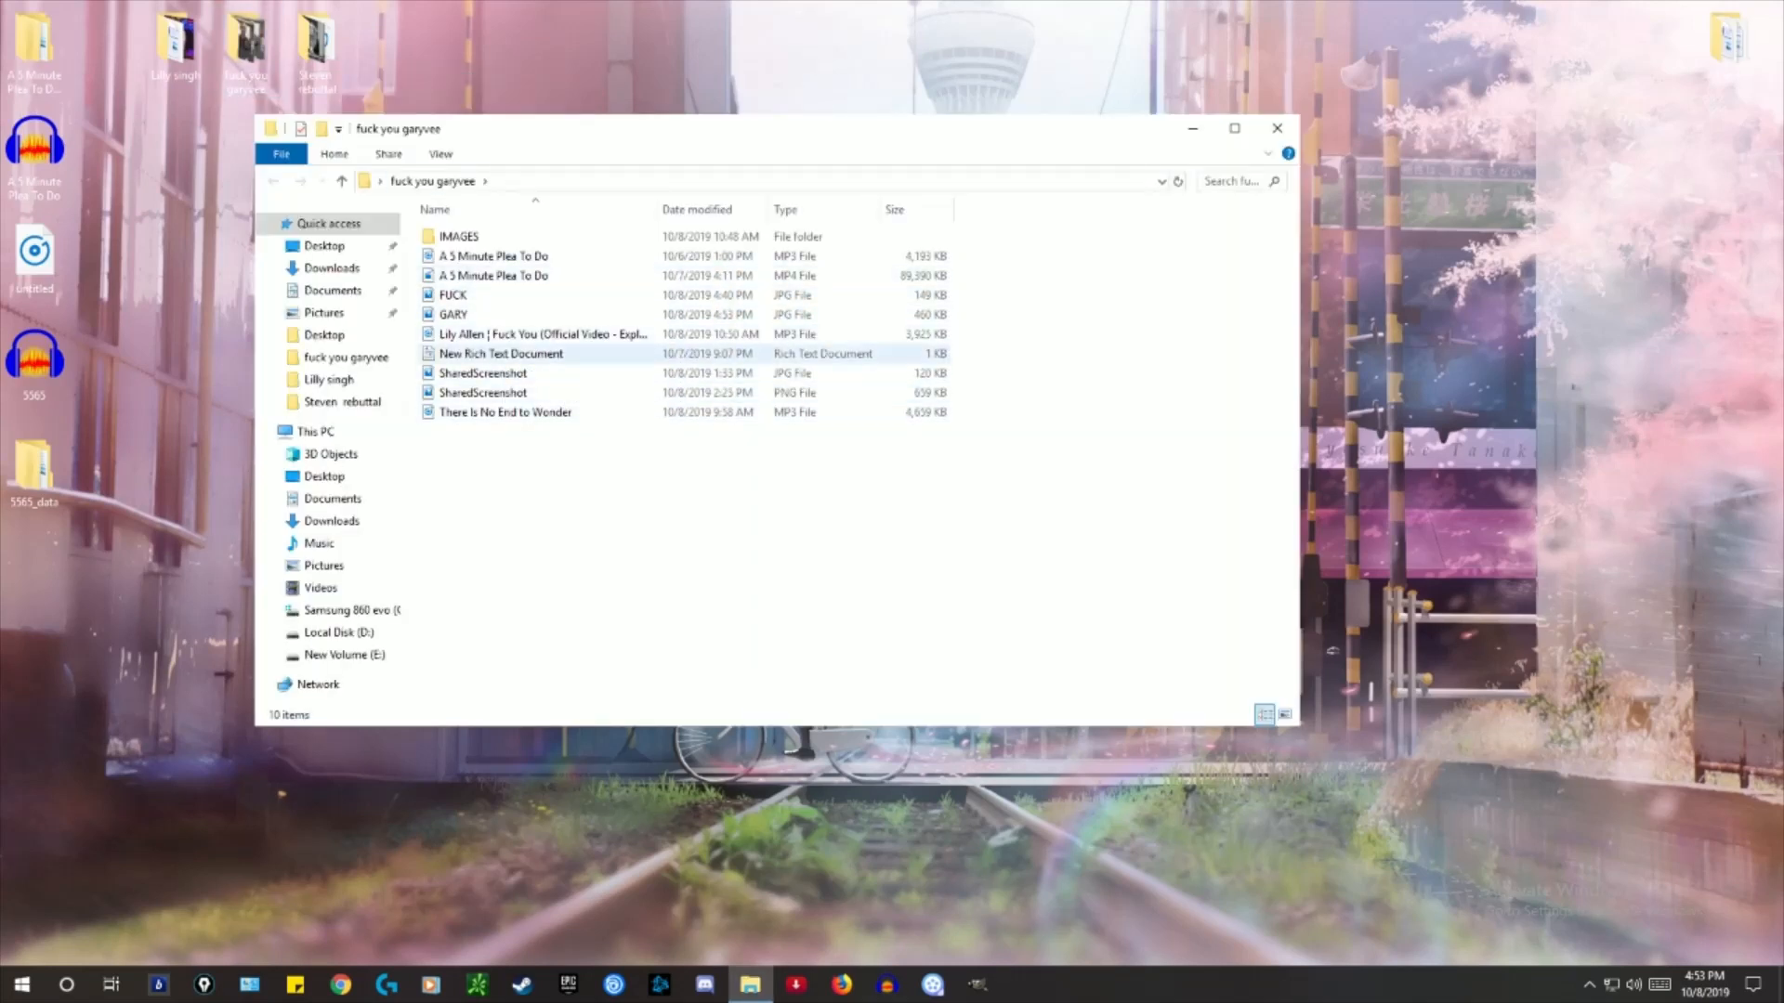
double_click(483, 314)
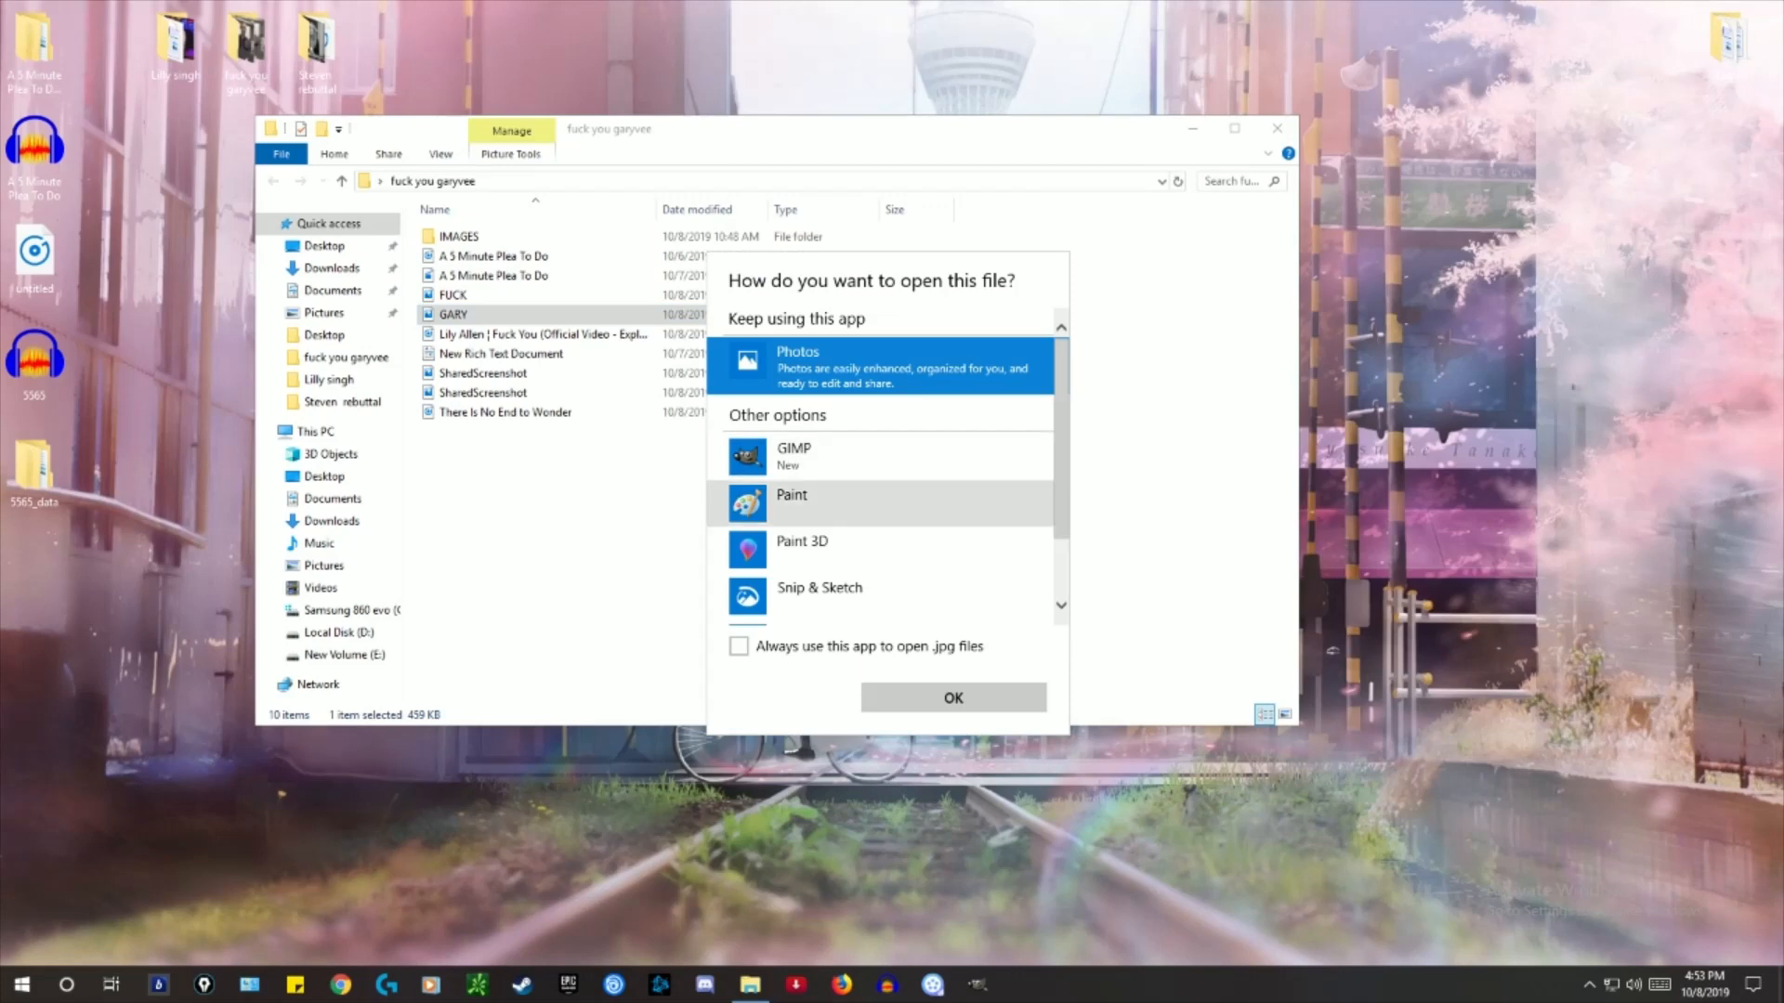
click(954, 698)
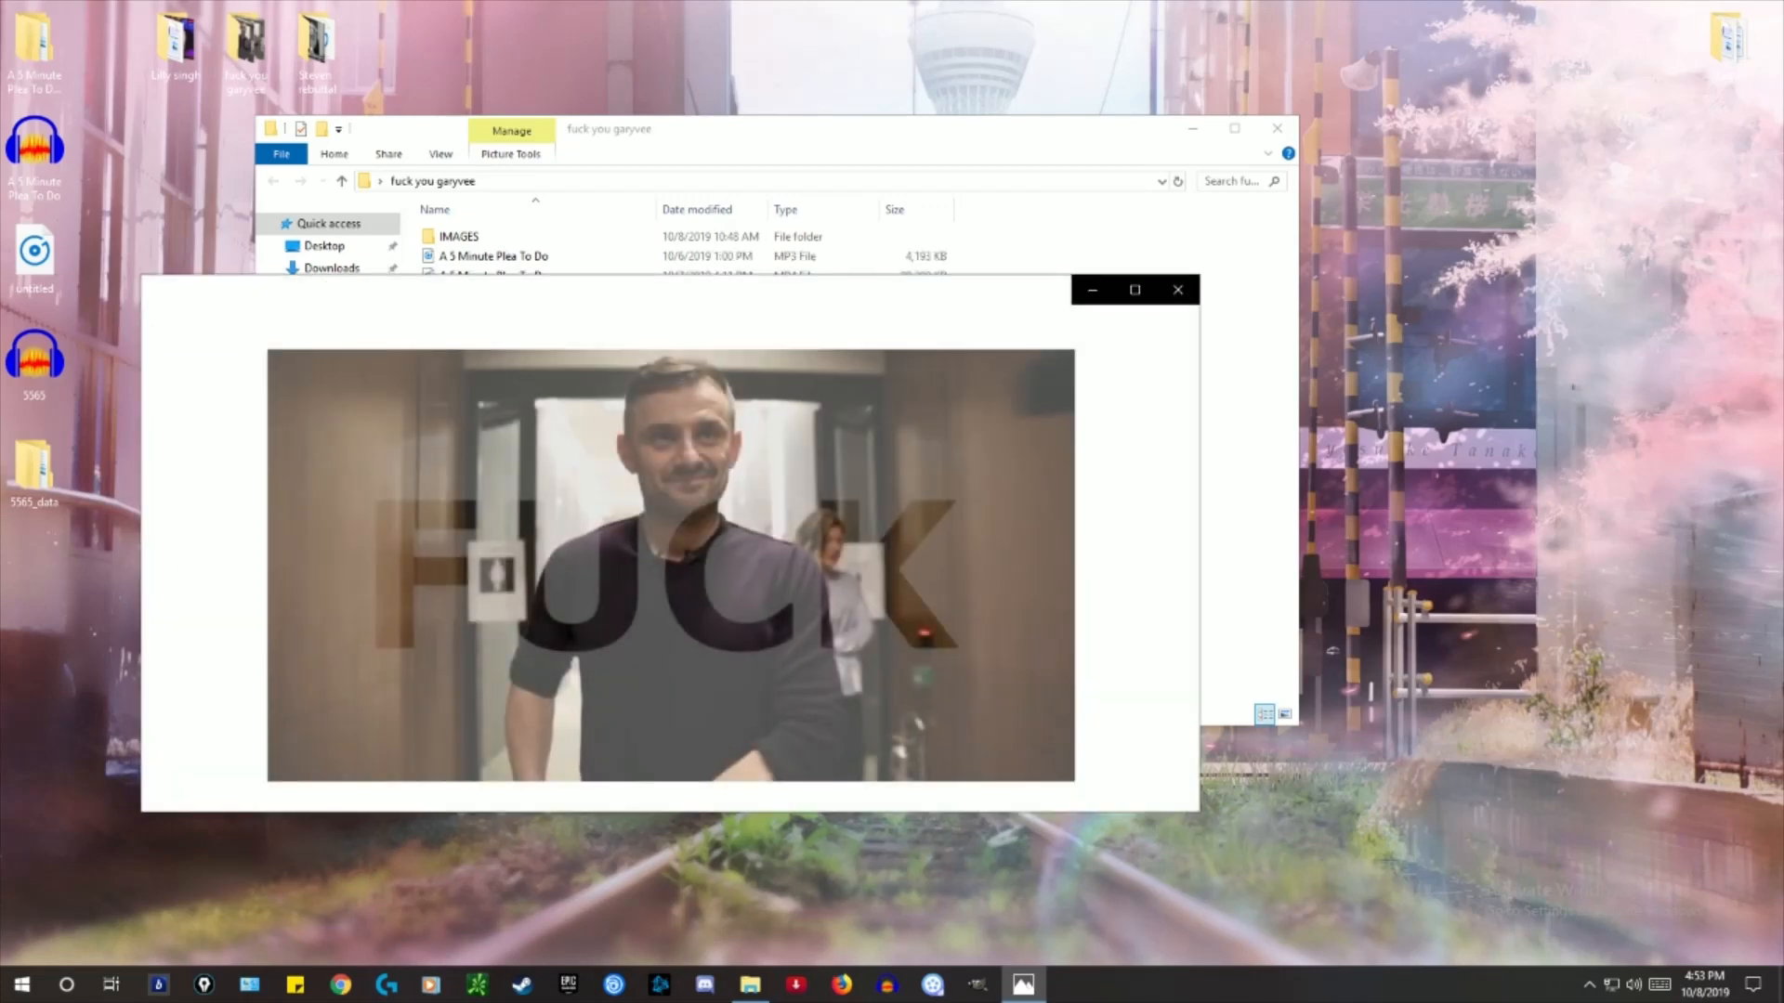
key(super+Up)
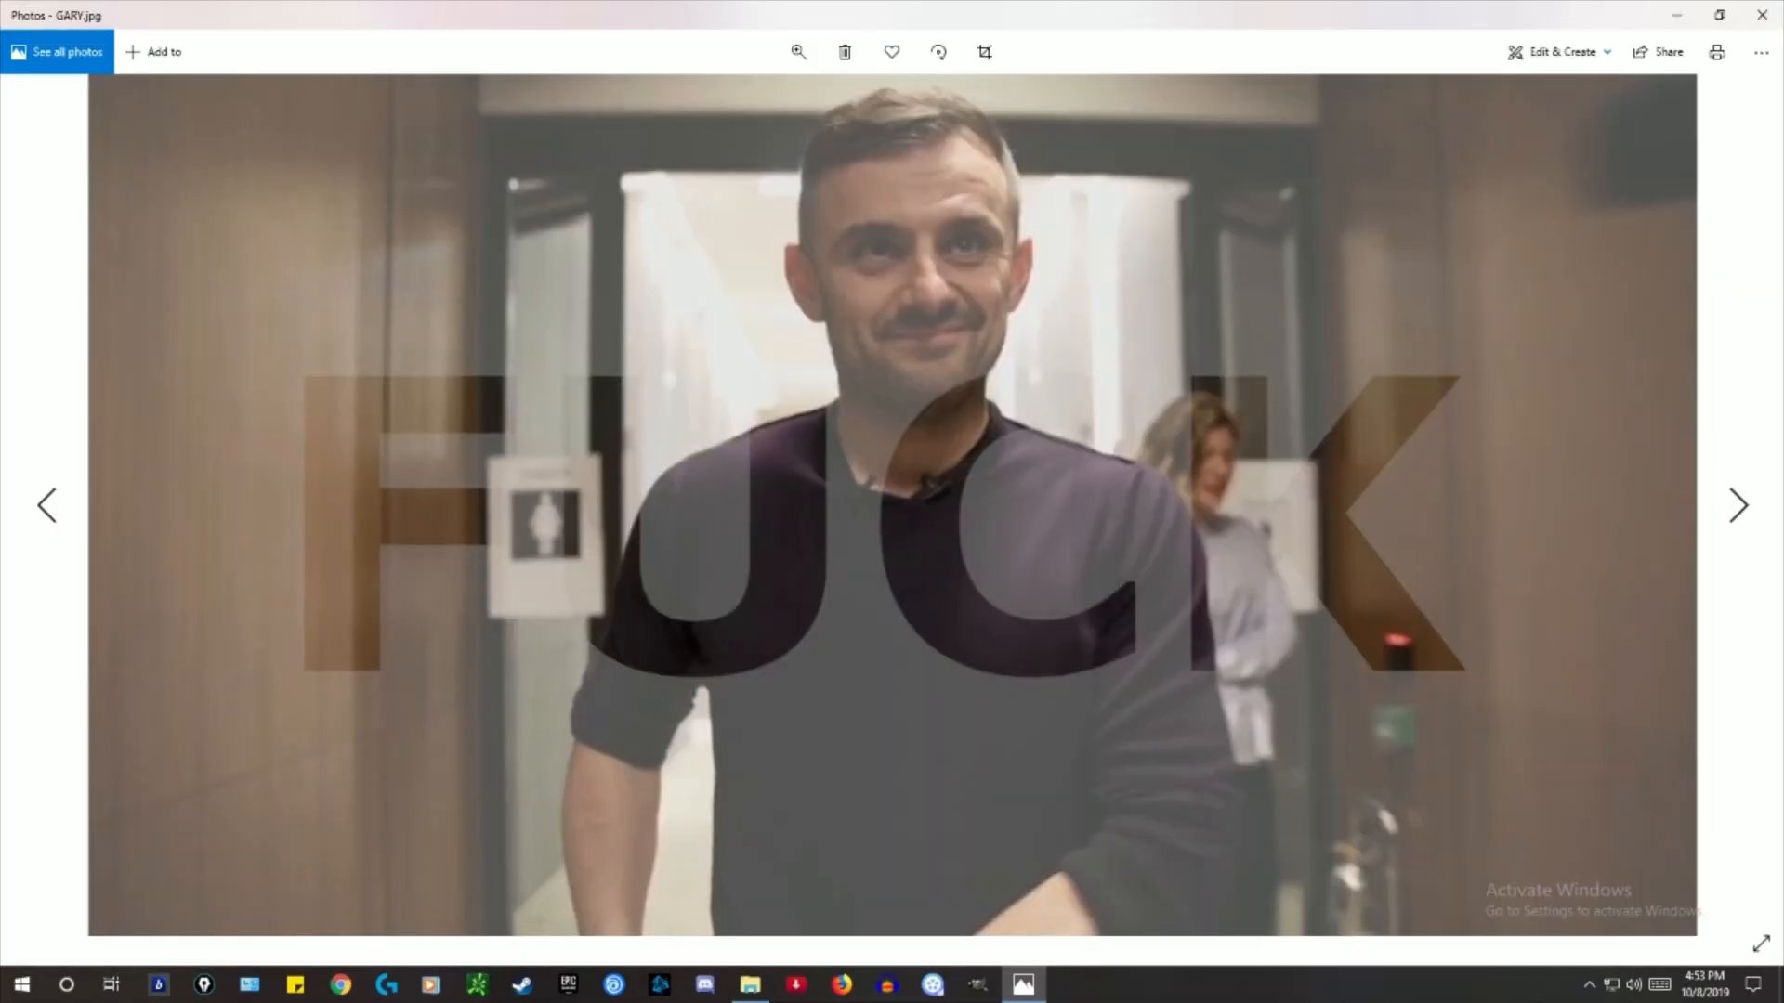
click(1762, 15)
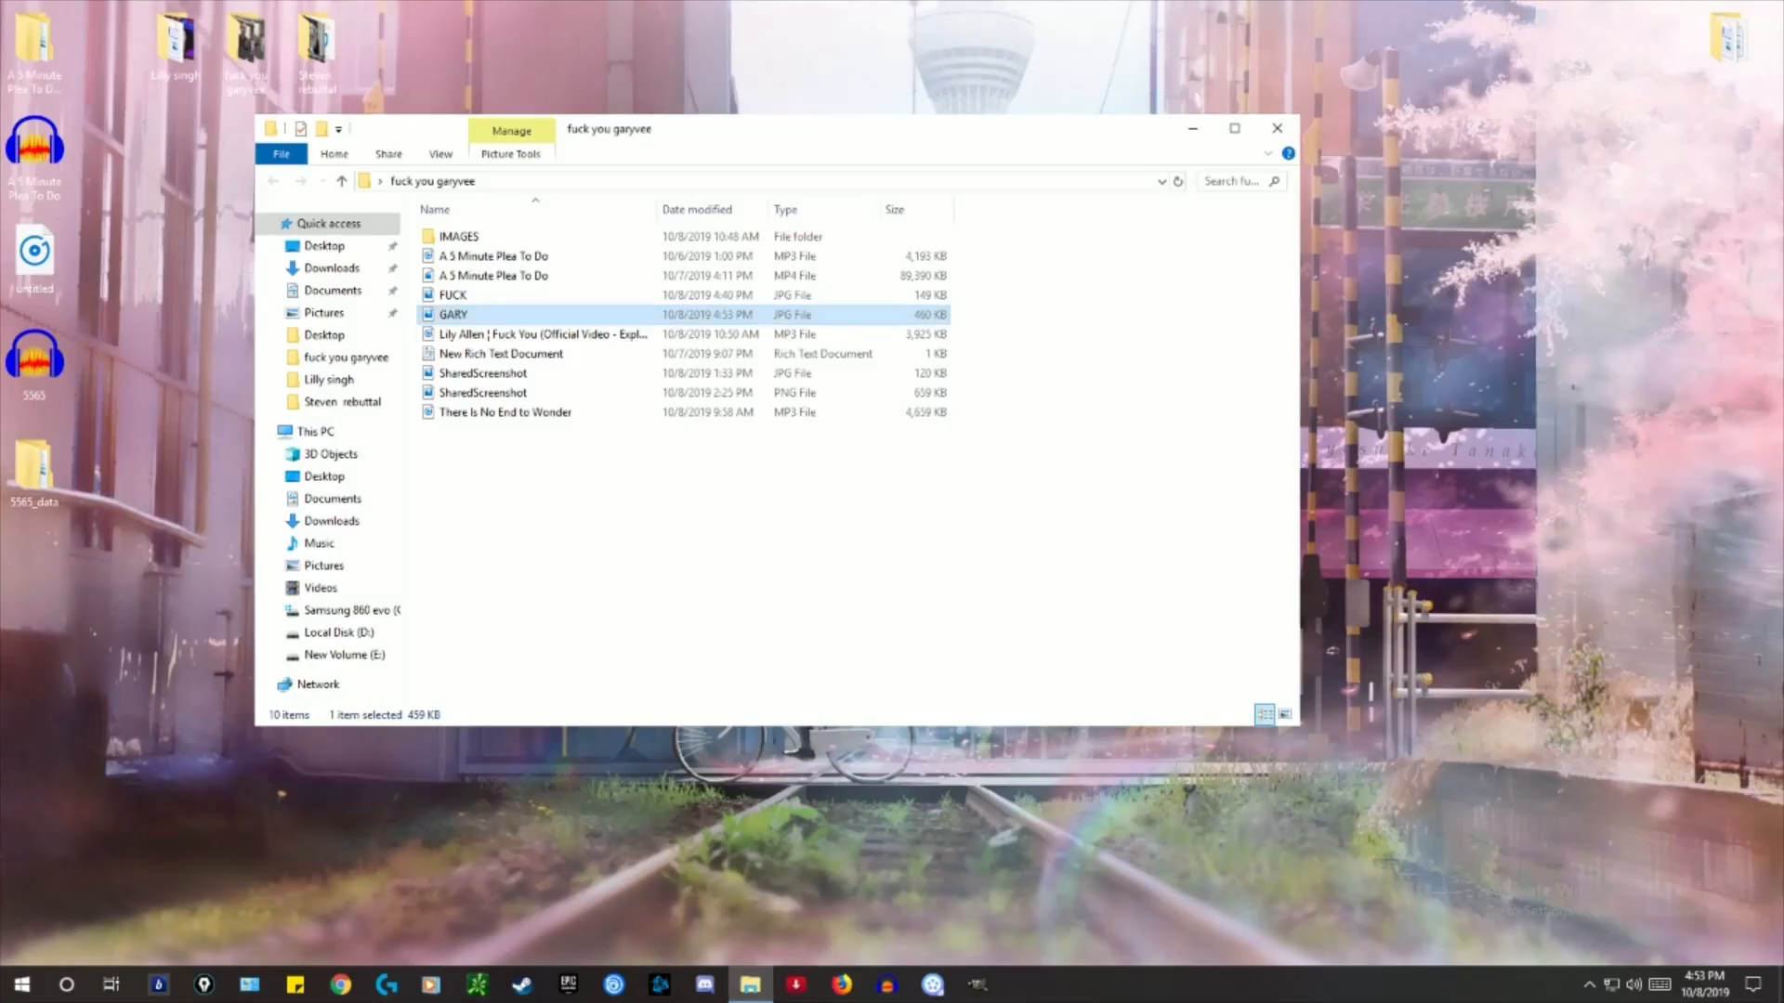
Close the folder window and hide the desktop icons
click(1276, 128)
right_click(934, 306)
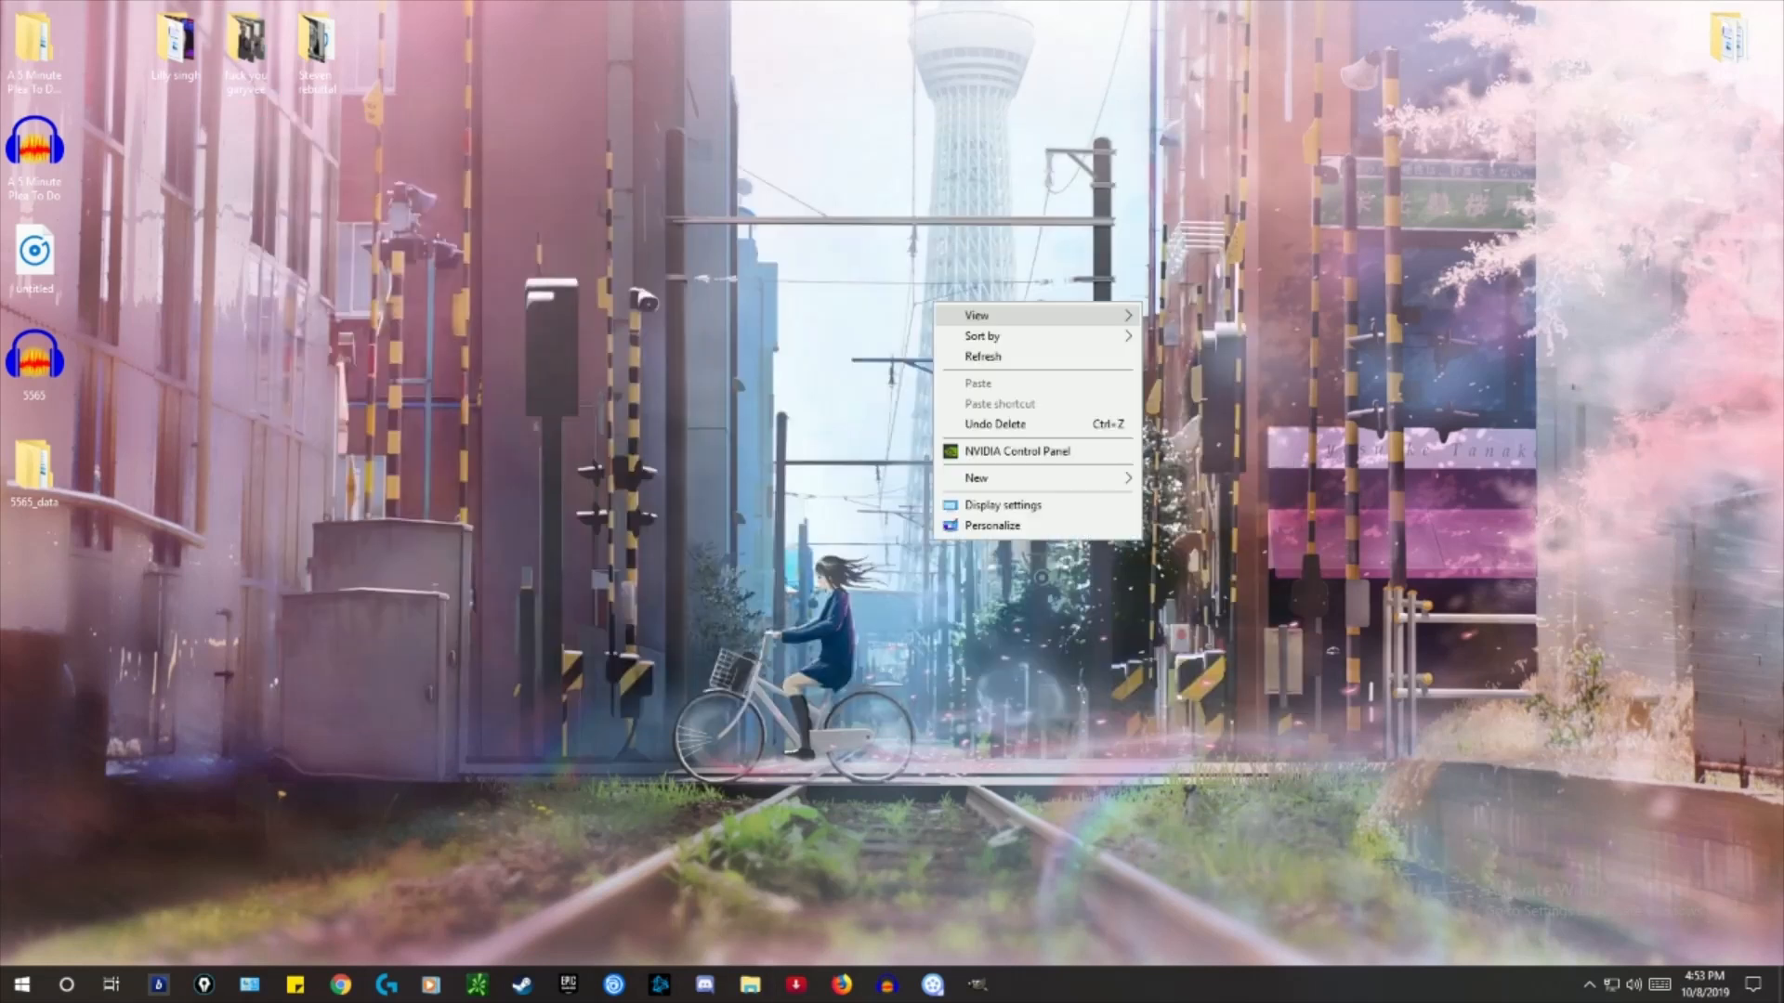
mouse_move(985, 316)
click(1217, 431)
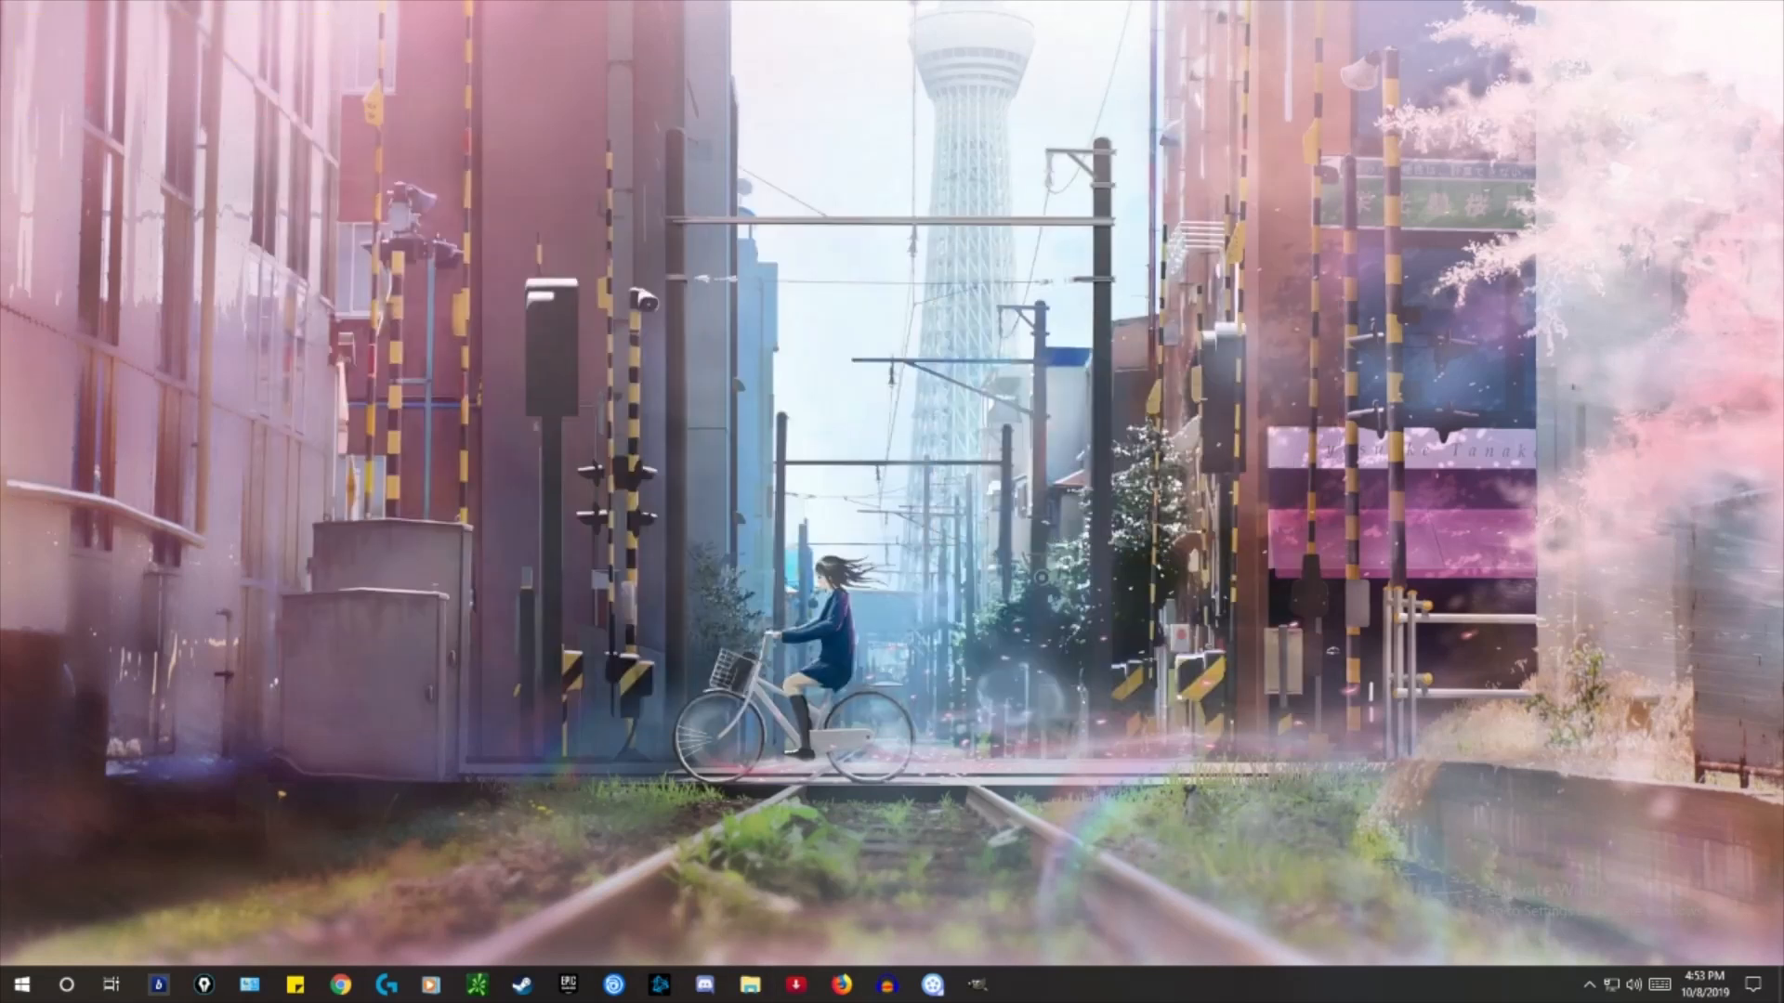